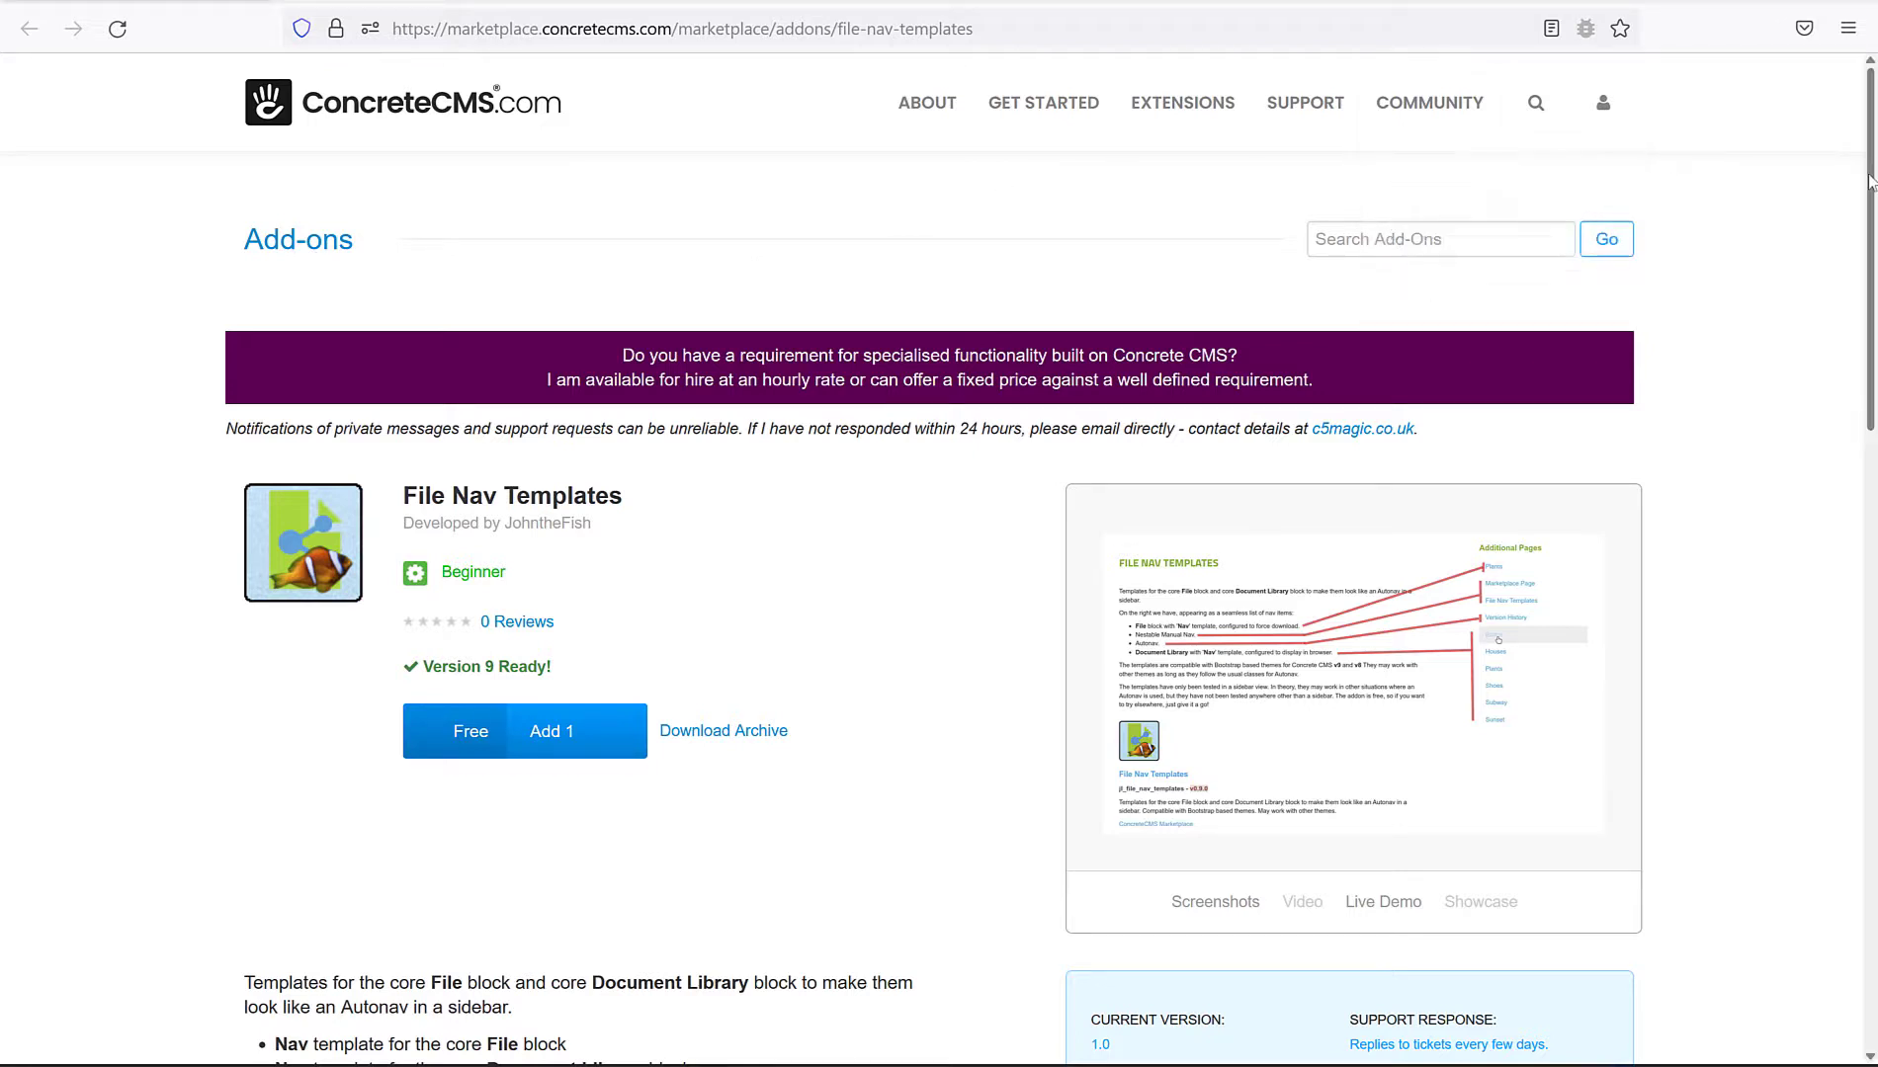
Enlarge the File Nav Templates screenshot, then close it
drag(1871, 183, 1873, 334)
click(1215, 560)
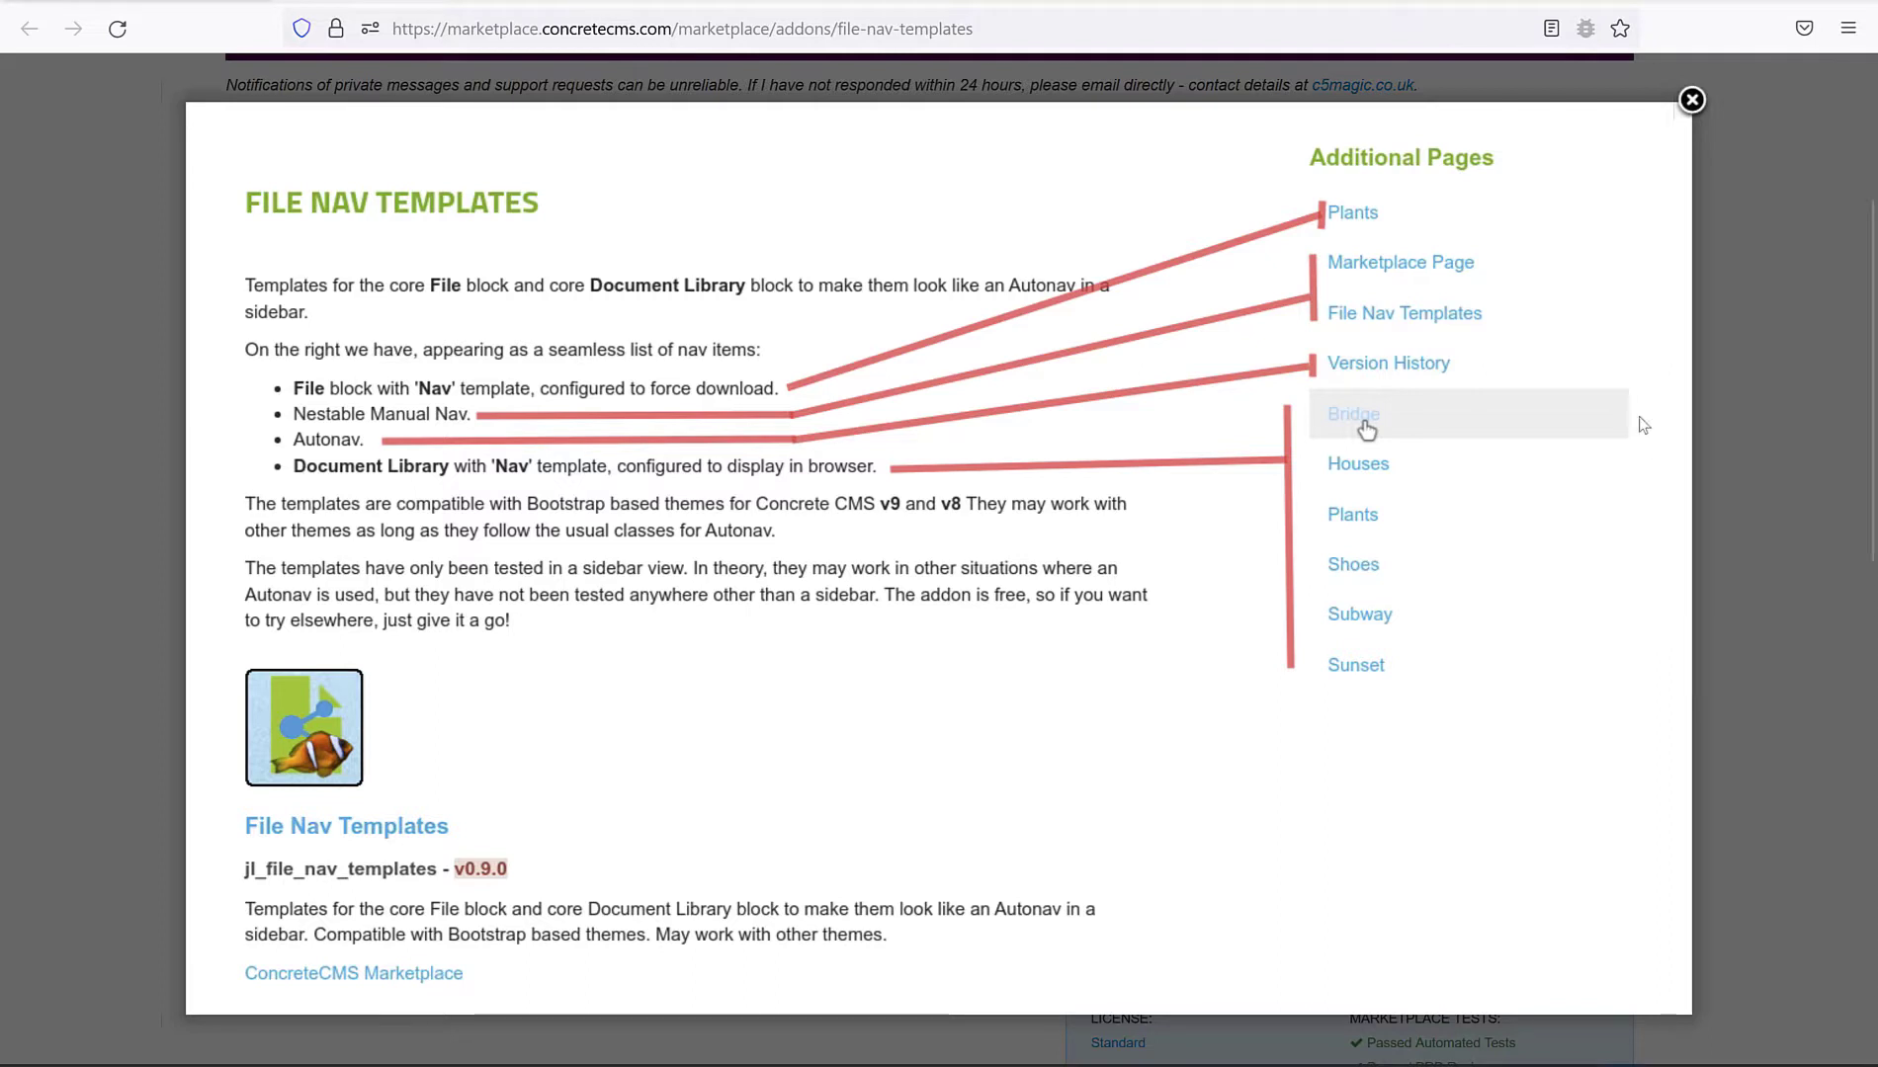
click(1692, 101)
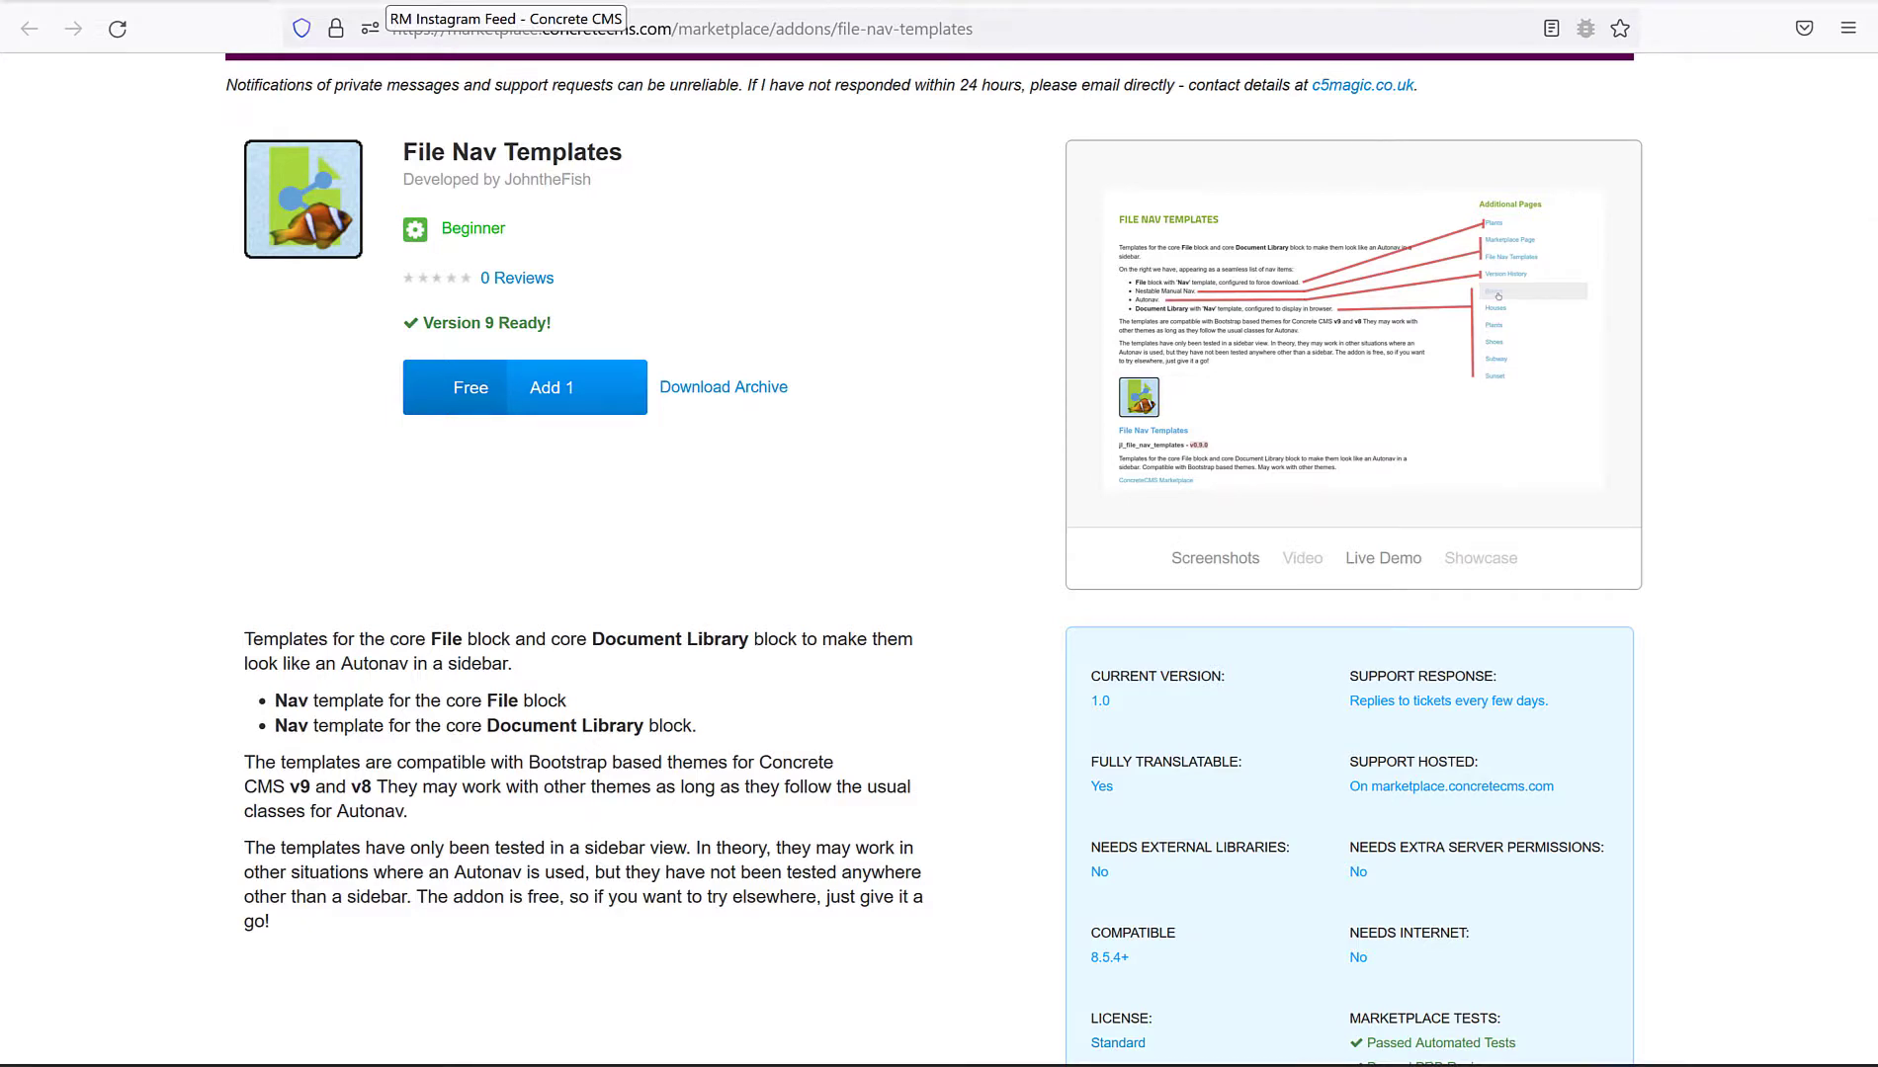
Switch to the RM Instagram Feed add-on page and view its two enlarged screenshots
key(ctrl+Tab)
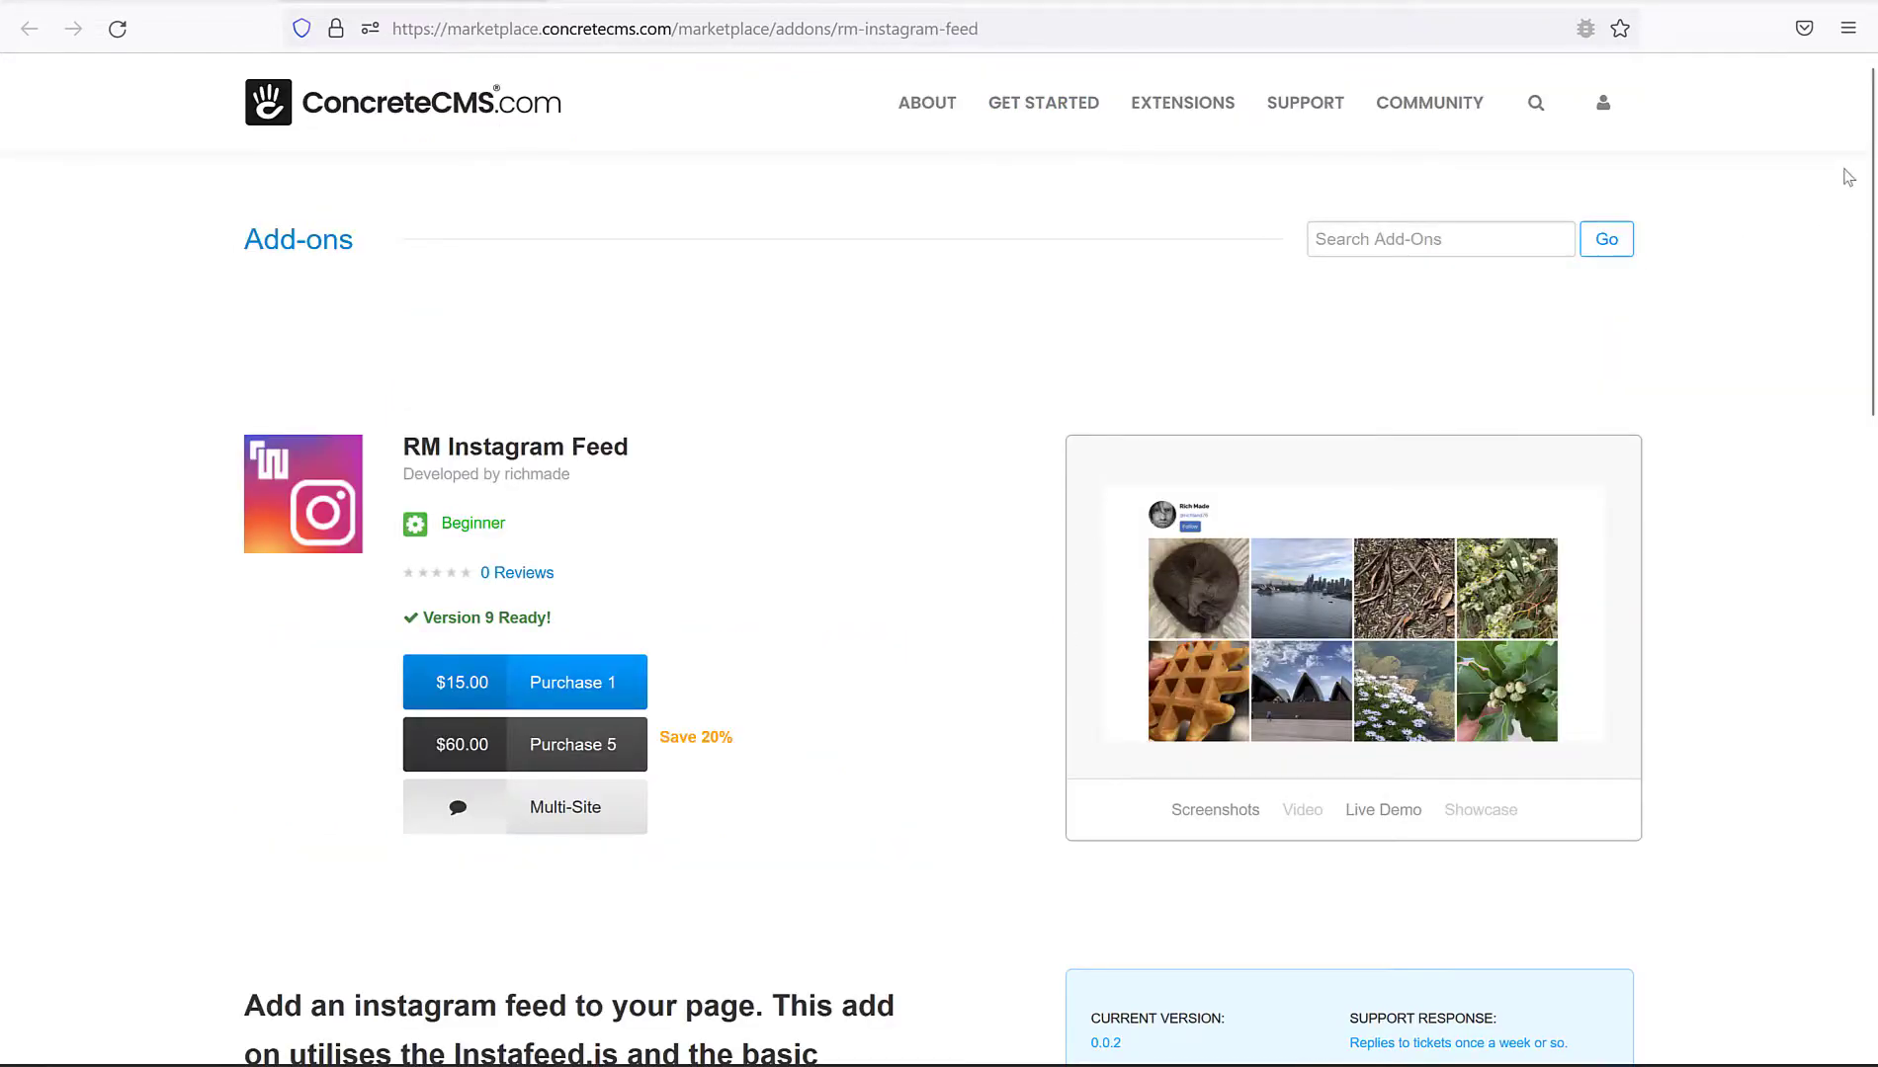
drag(1871, 153, 1875, 306)
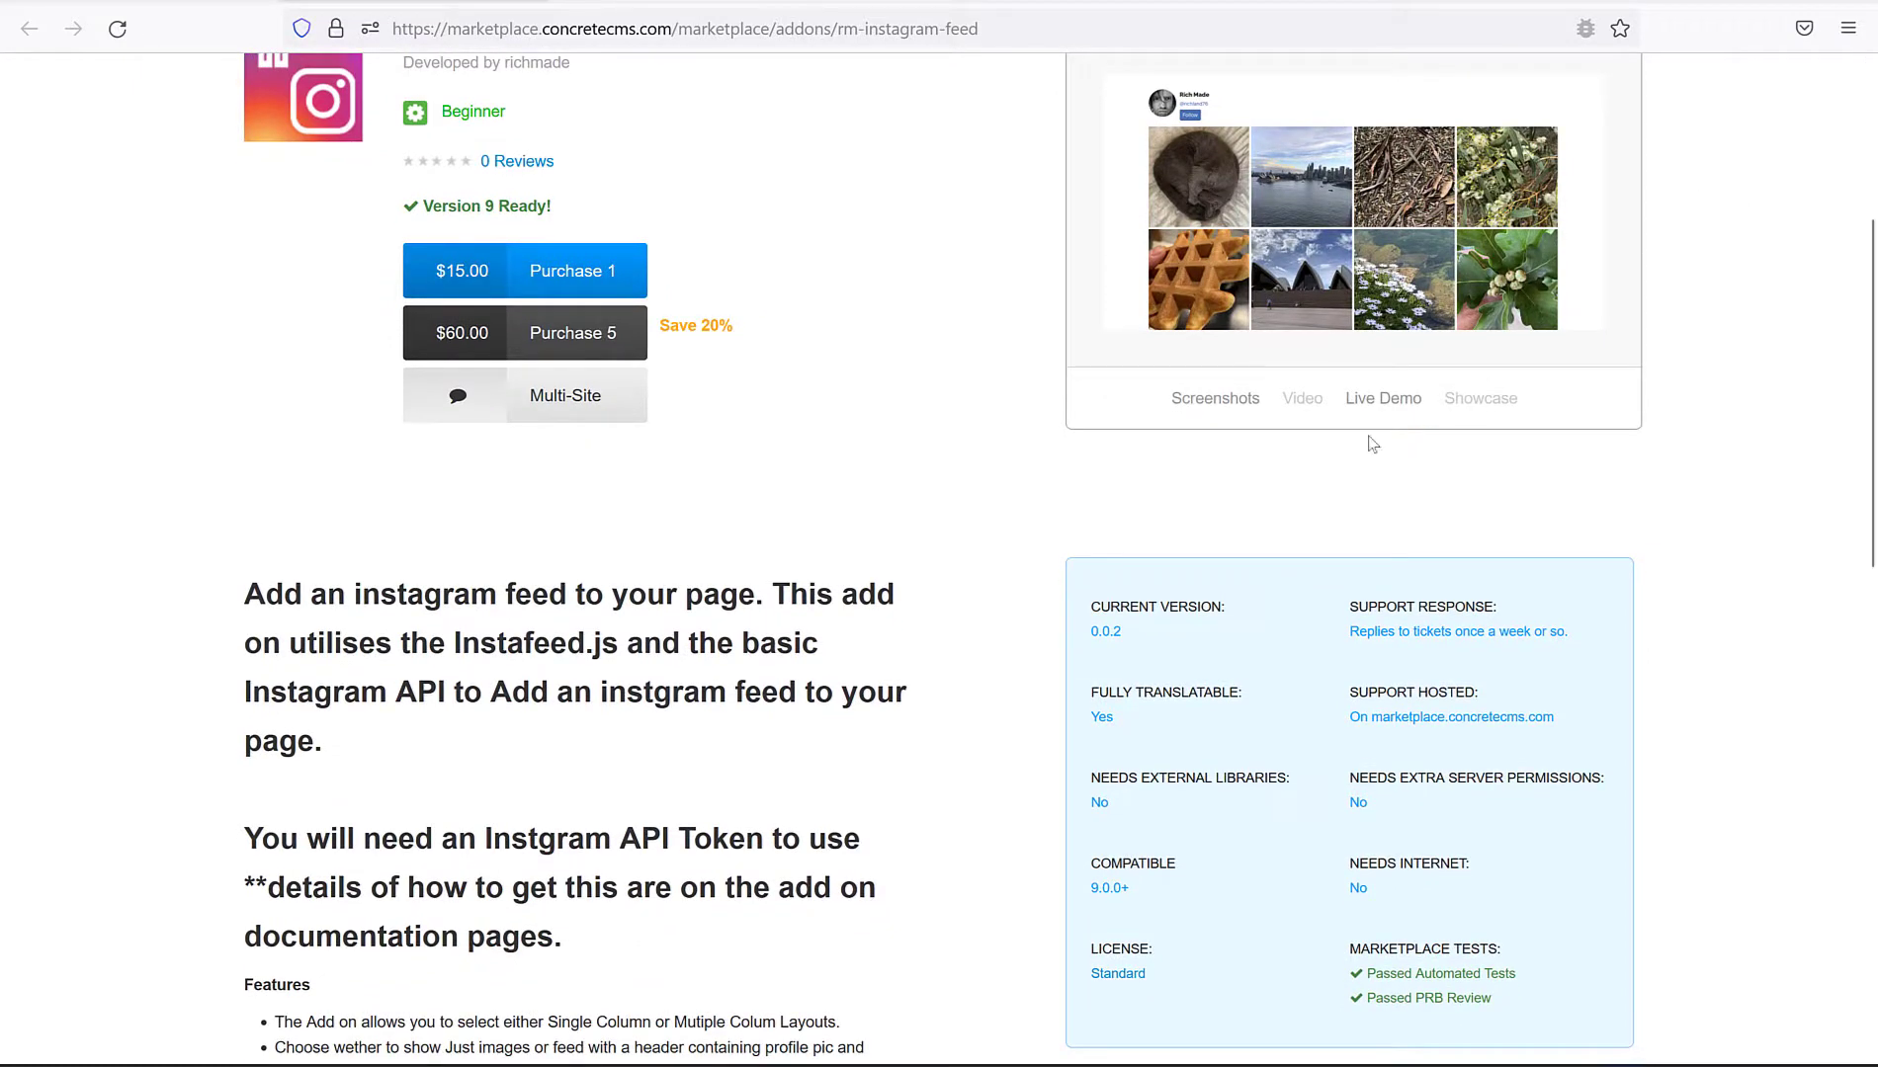
click(1193, 413)
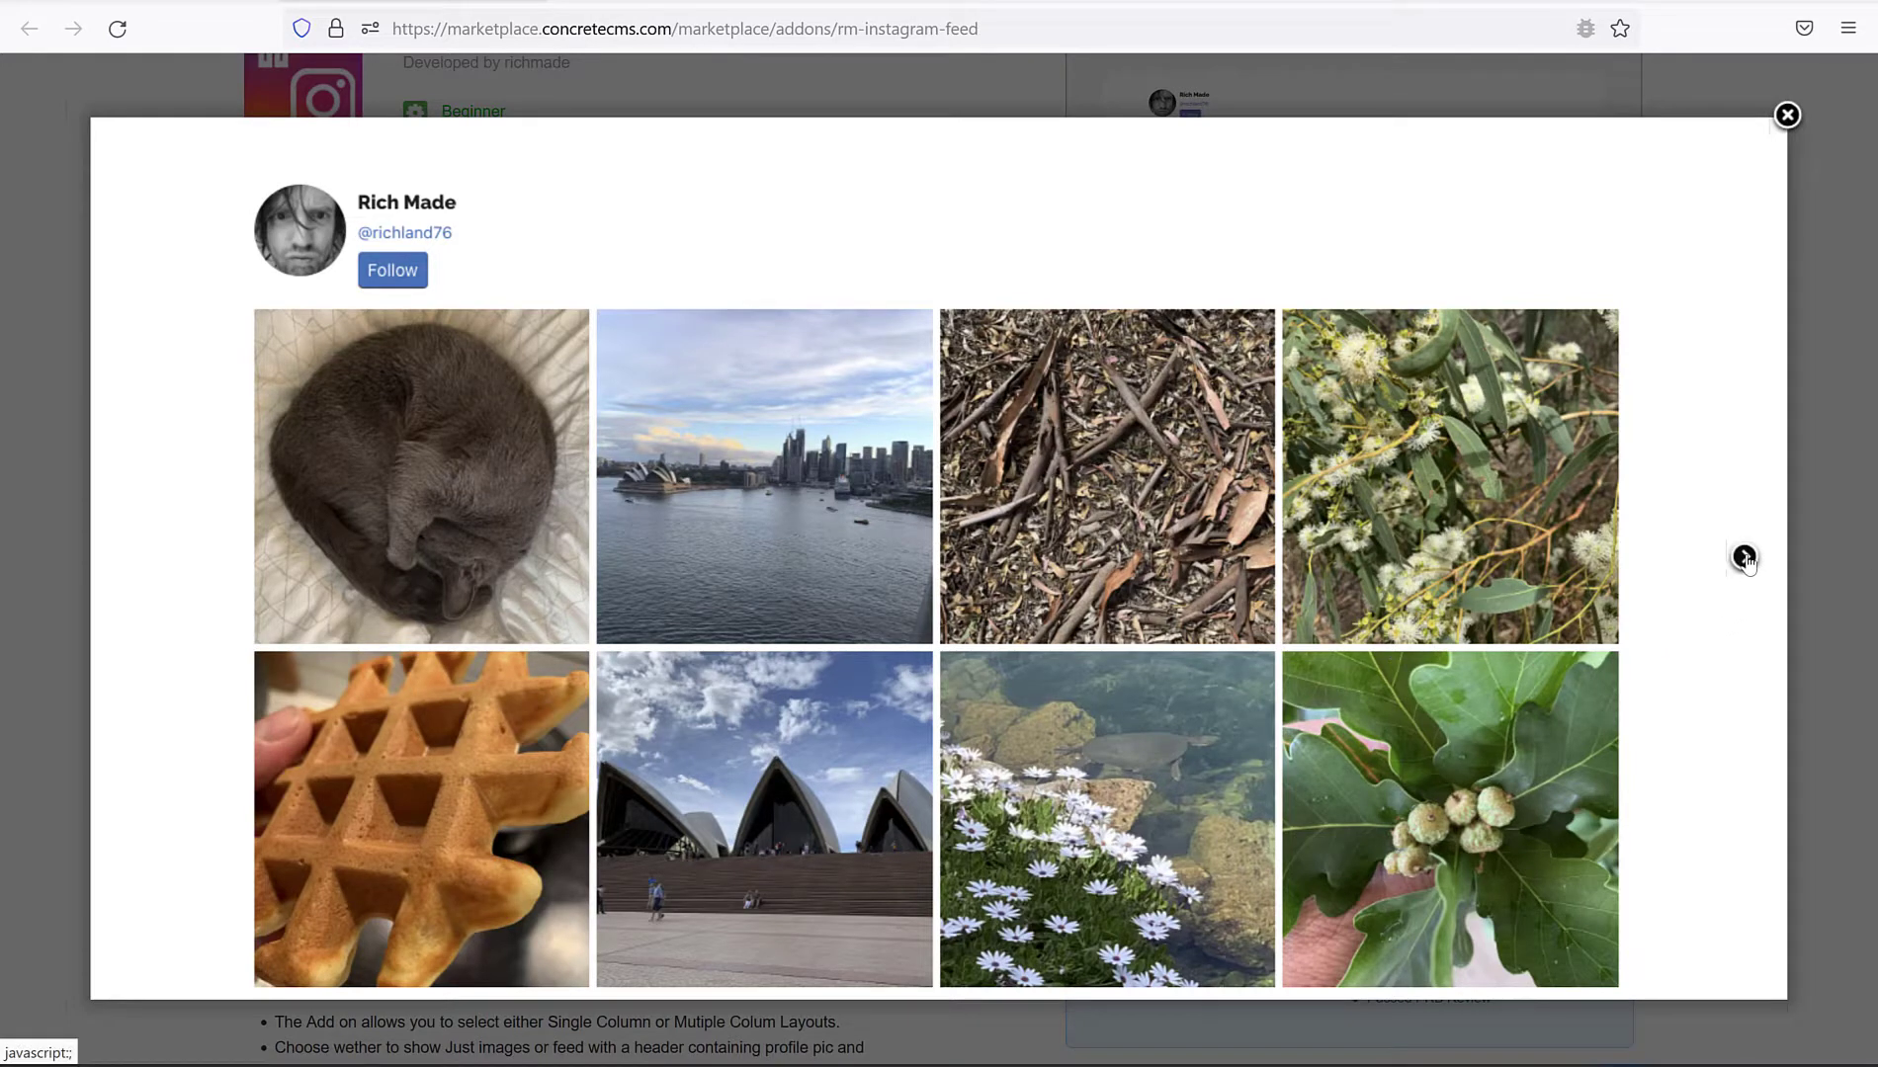
click(1744, 559)
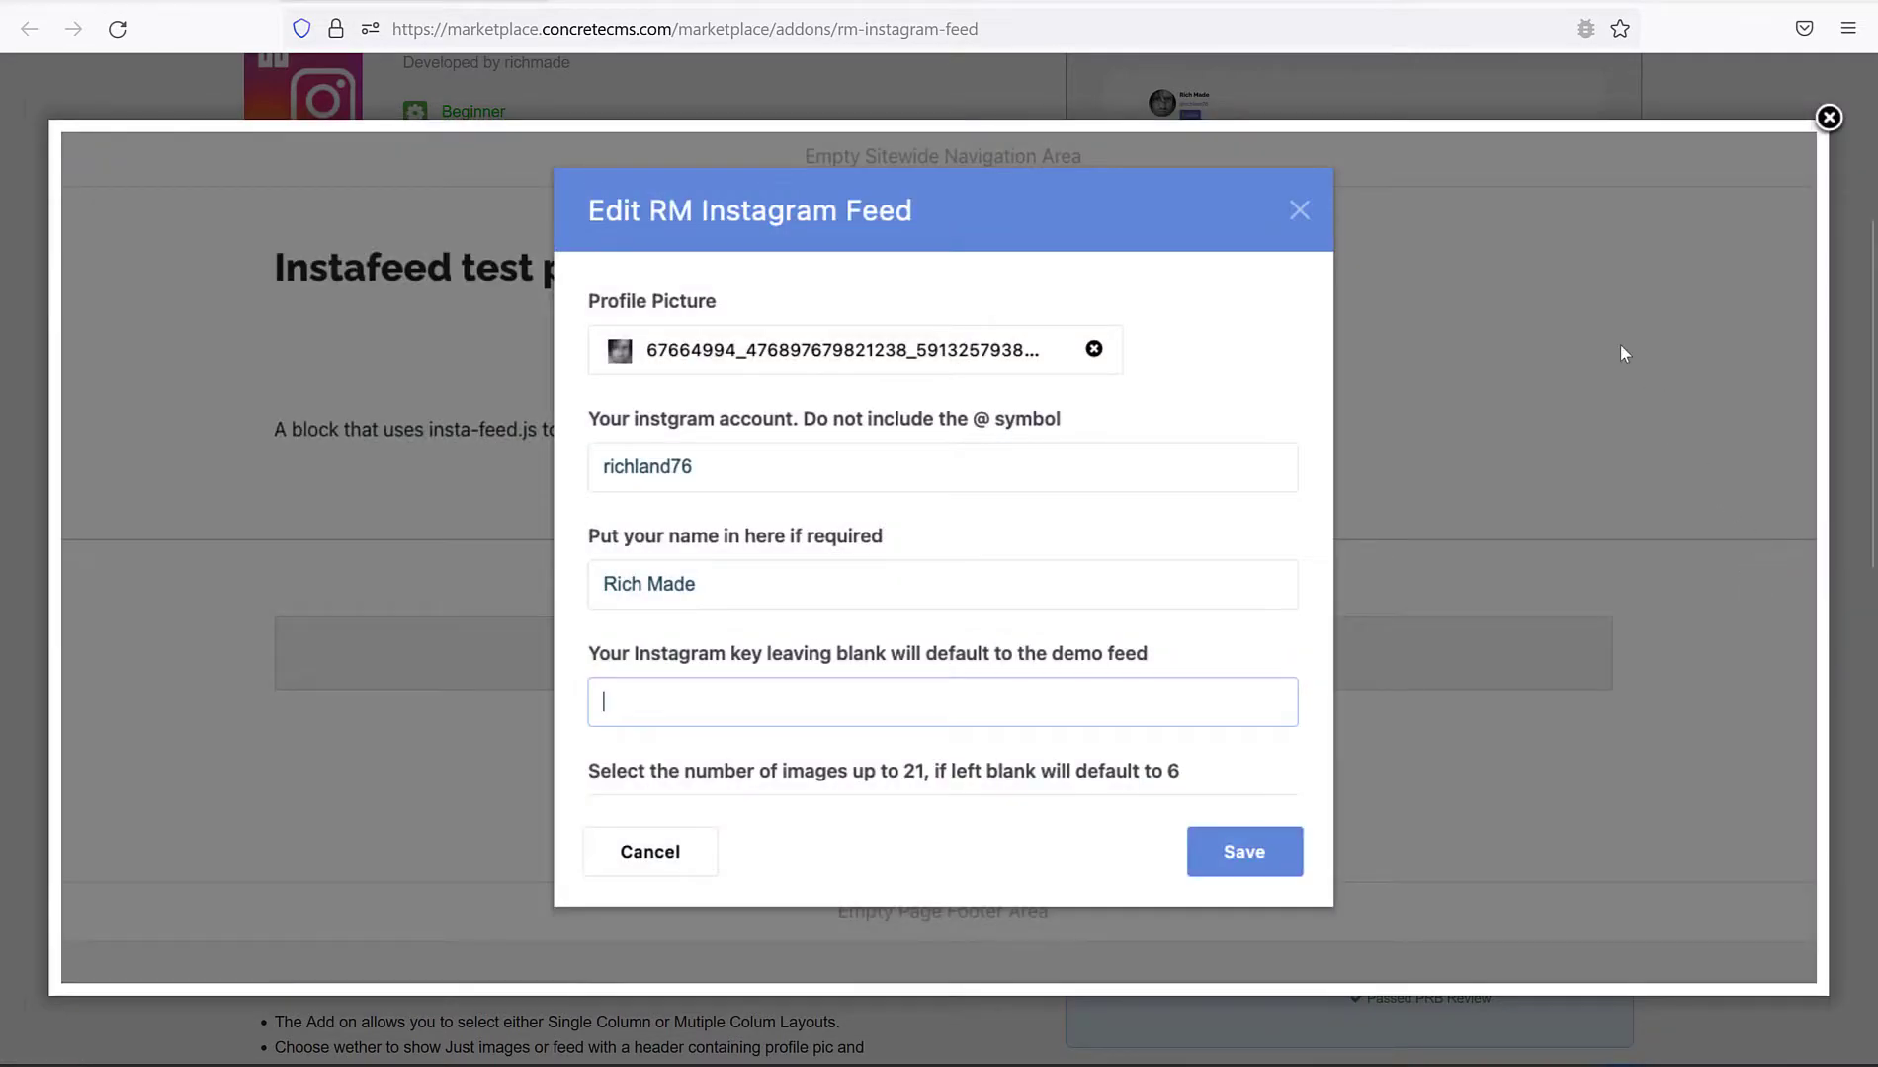
click(1828, 118)
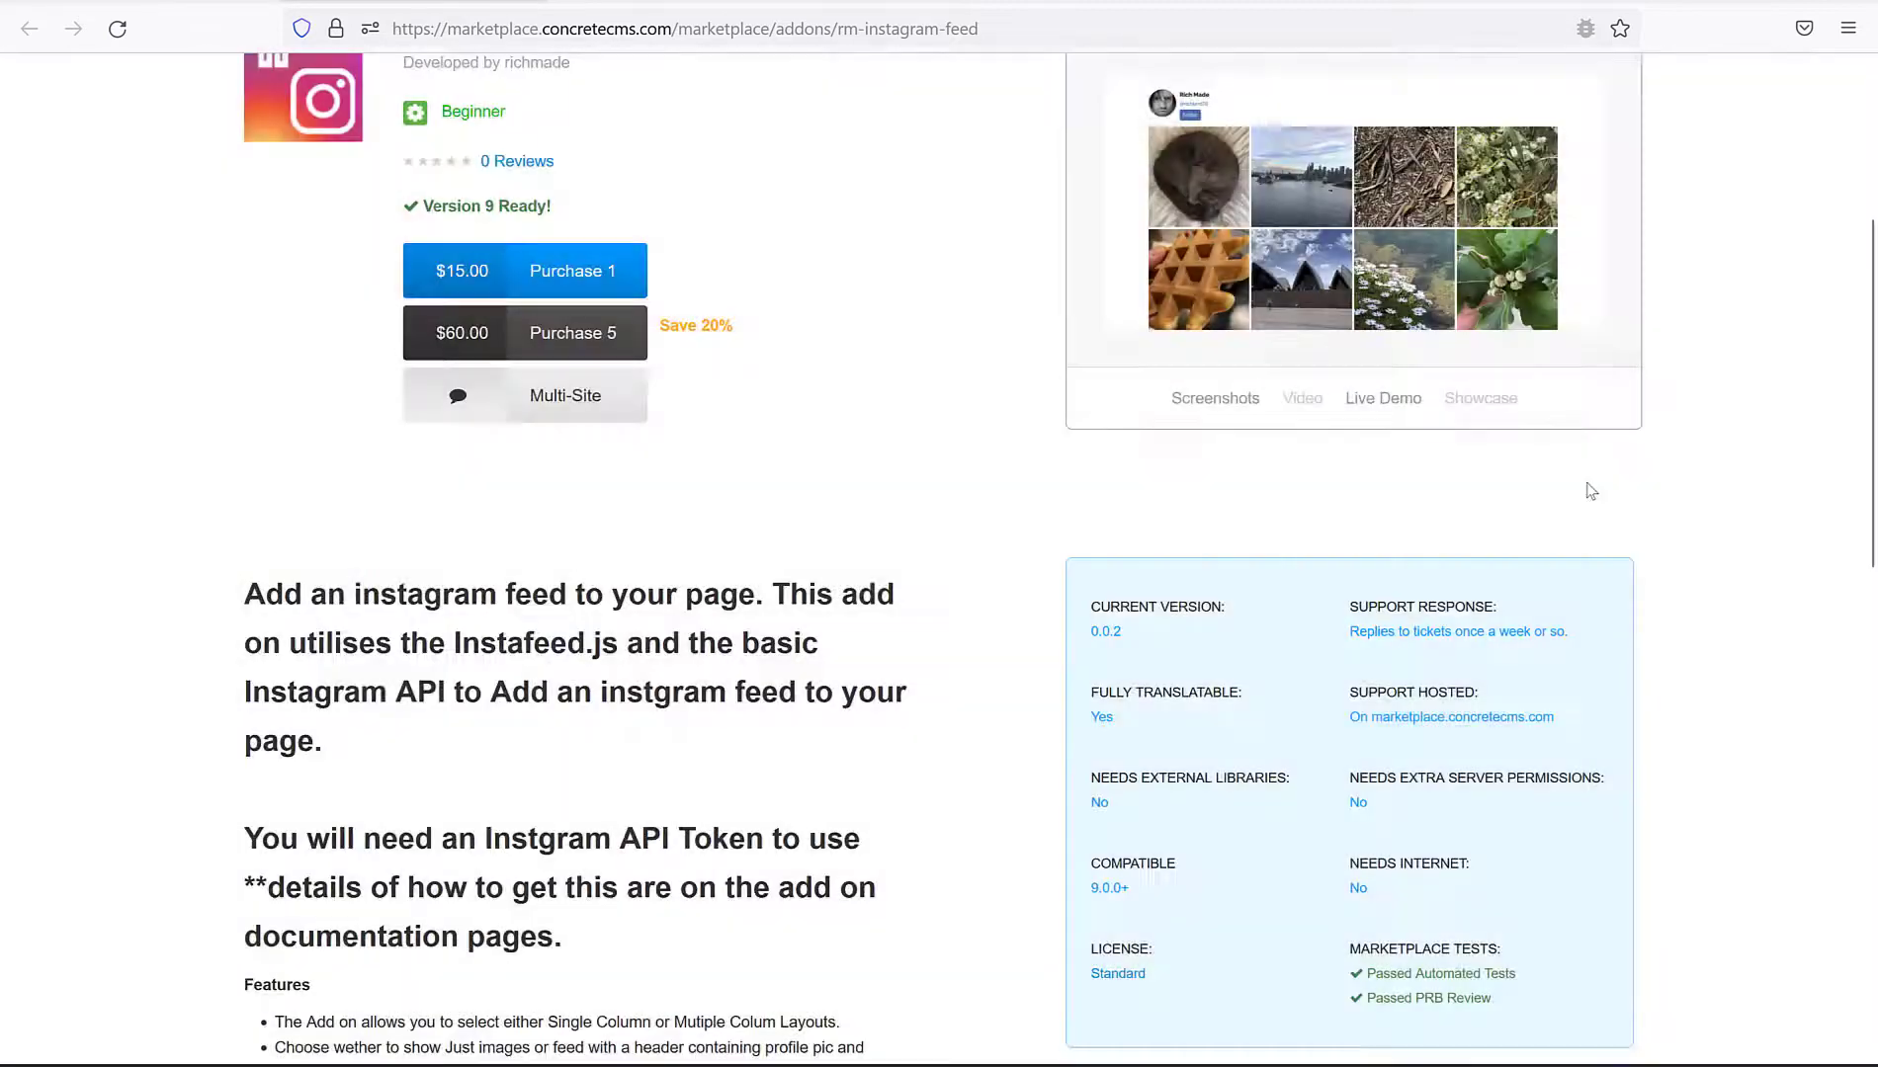
scroll(1710, 550, down, 3)
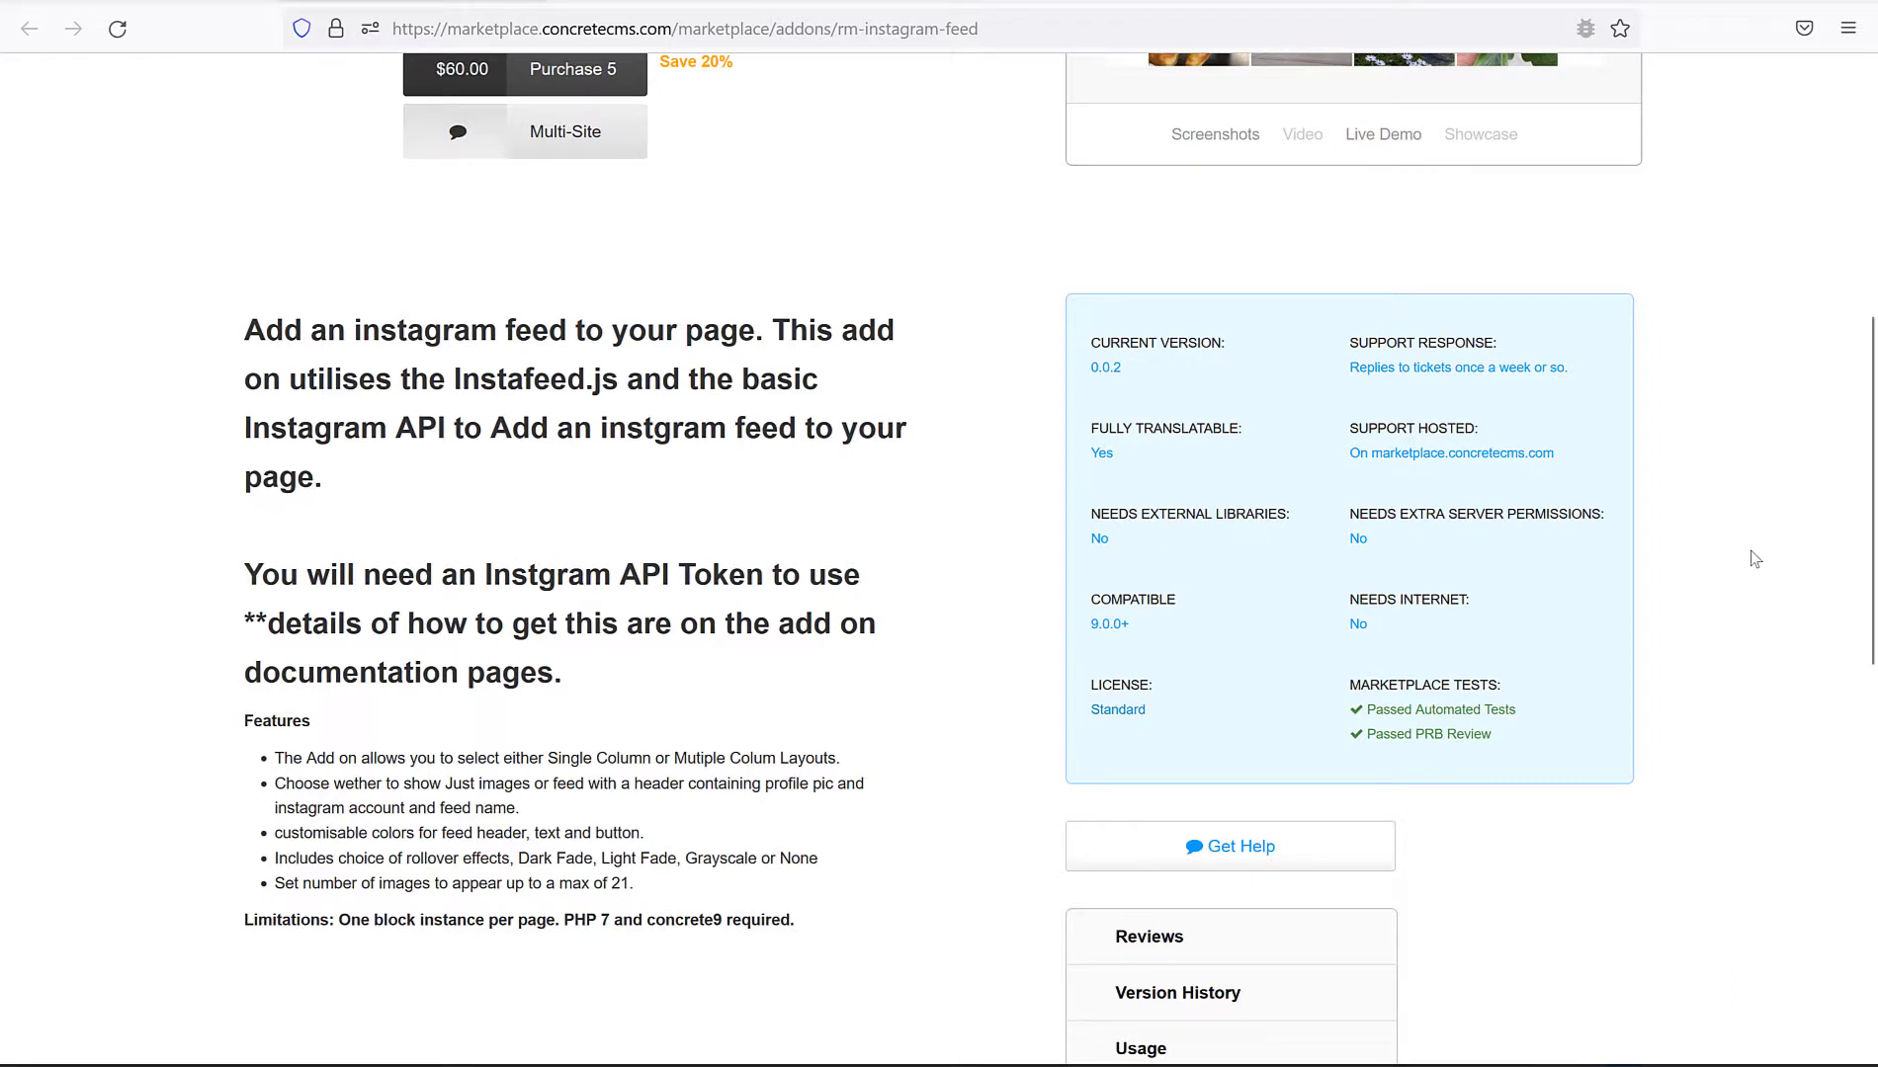
scroll(1754, 559, up, 6)
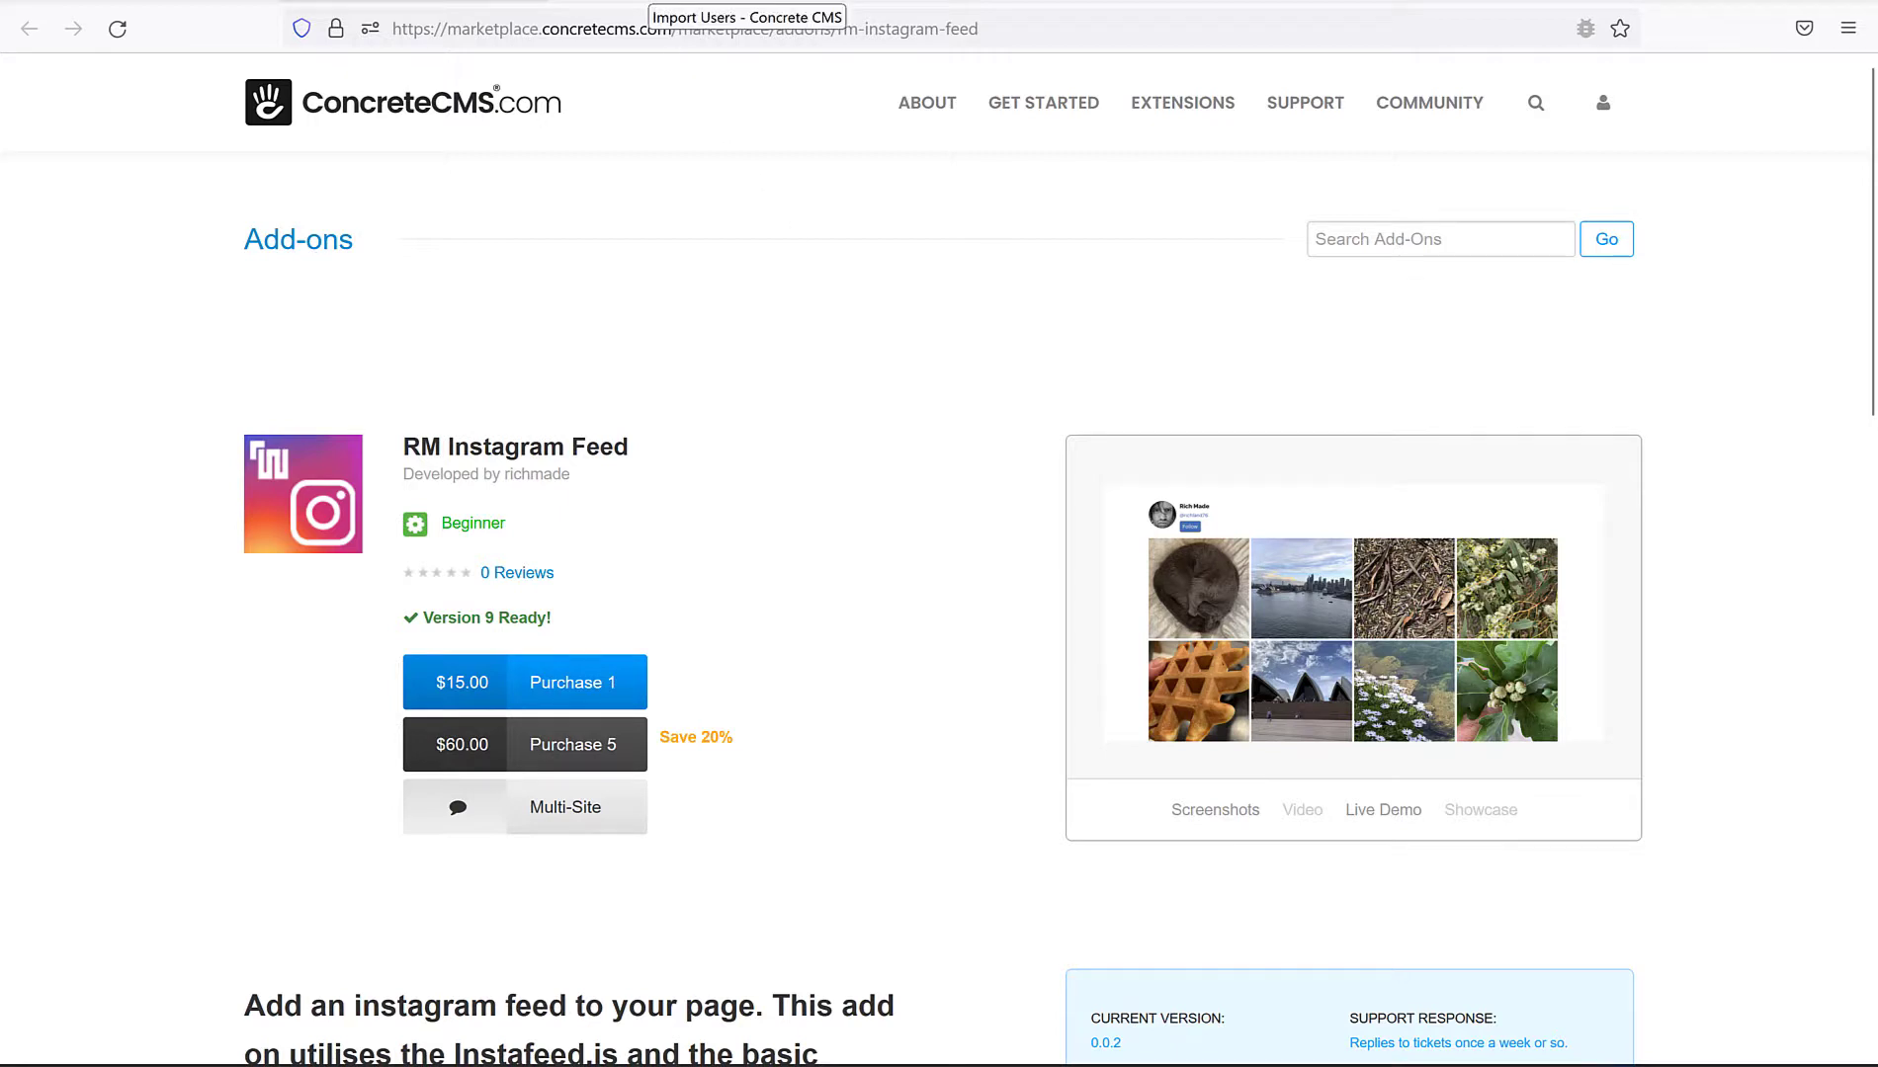
View the Import Users add-on's enlarged screenshots through to the simulation-success table
click(692, 2)
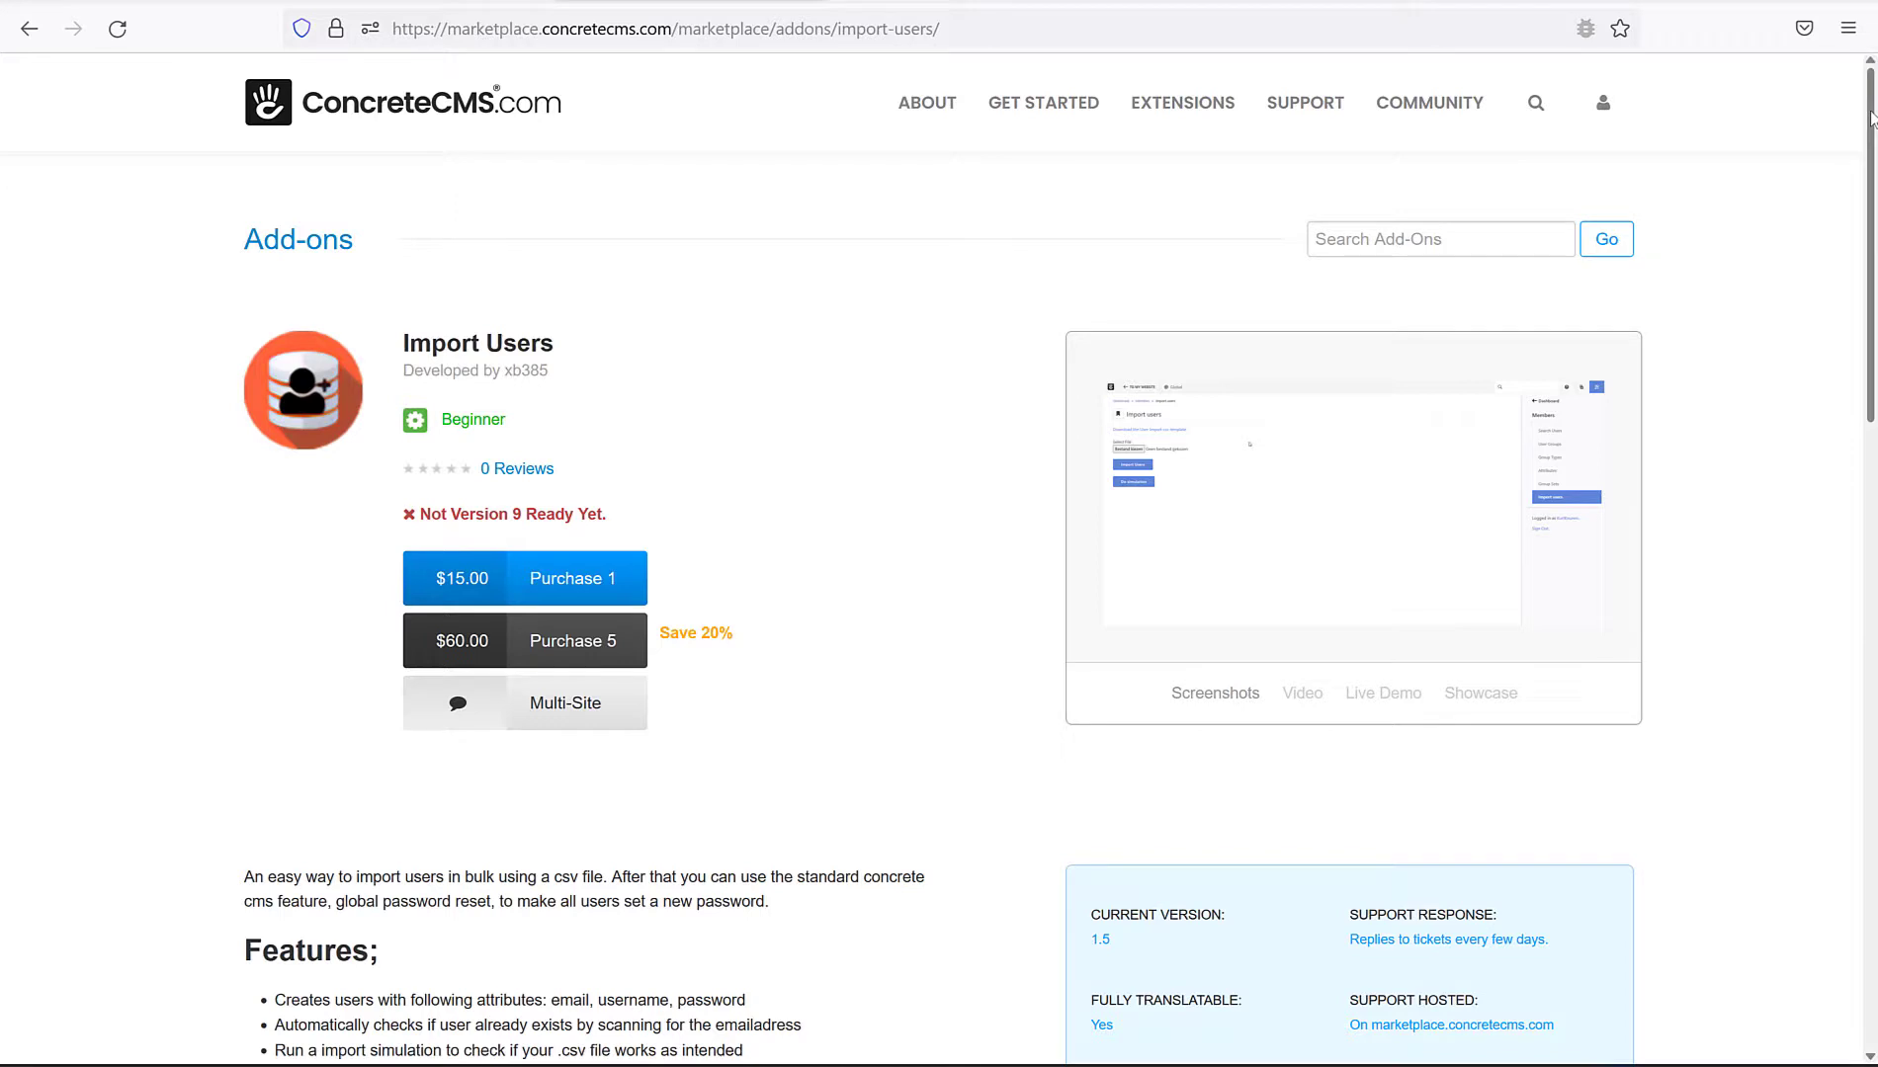
drag(1871, 117, 1874, 188)
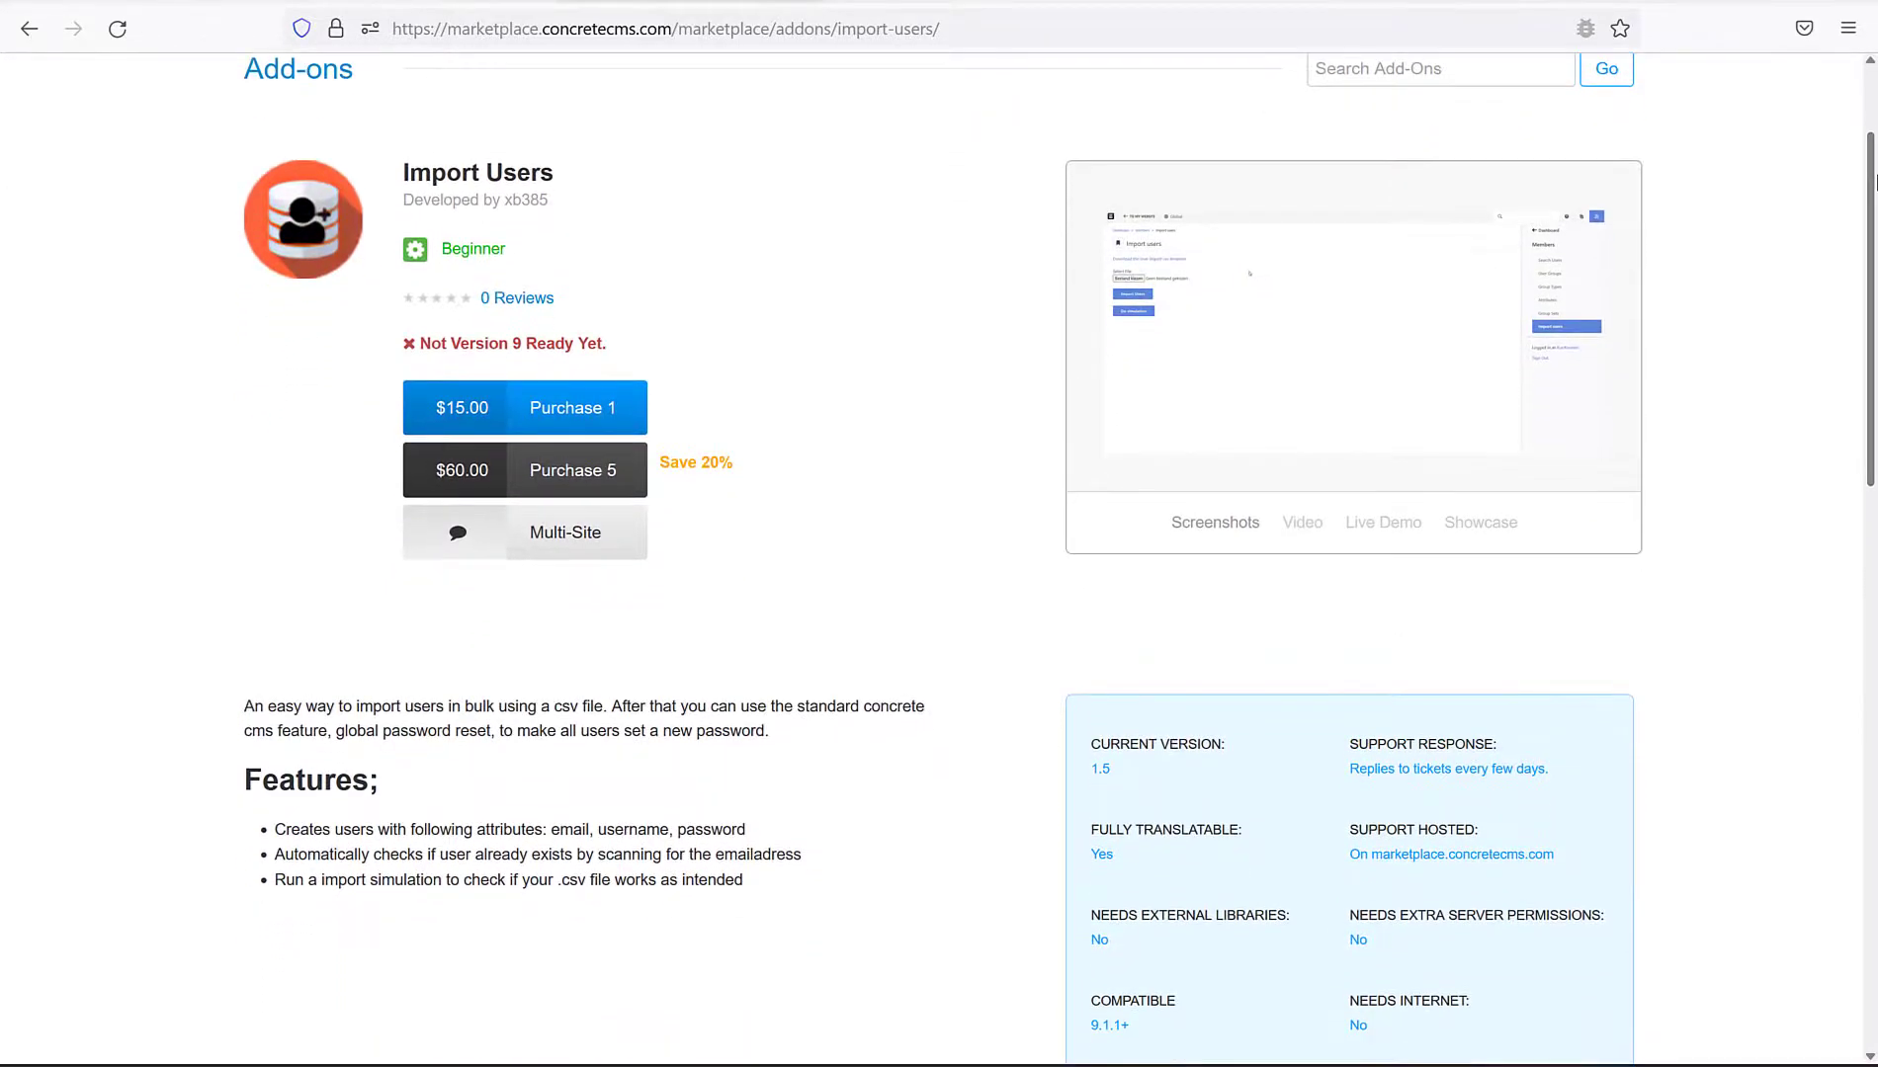
click(1235, 536)
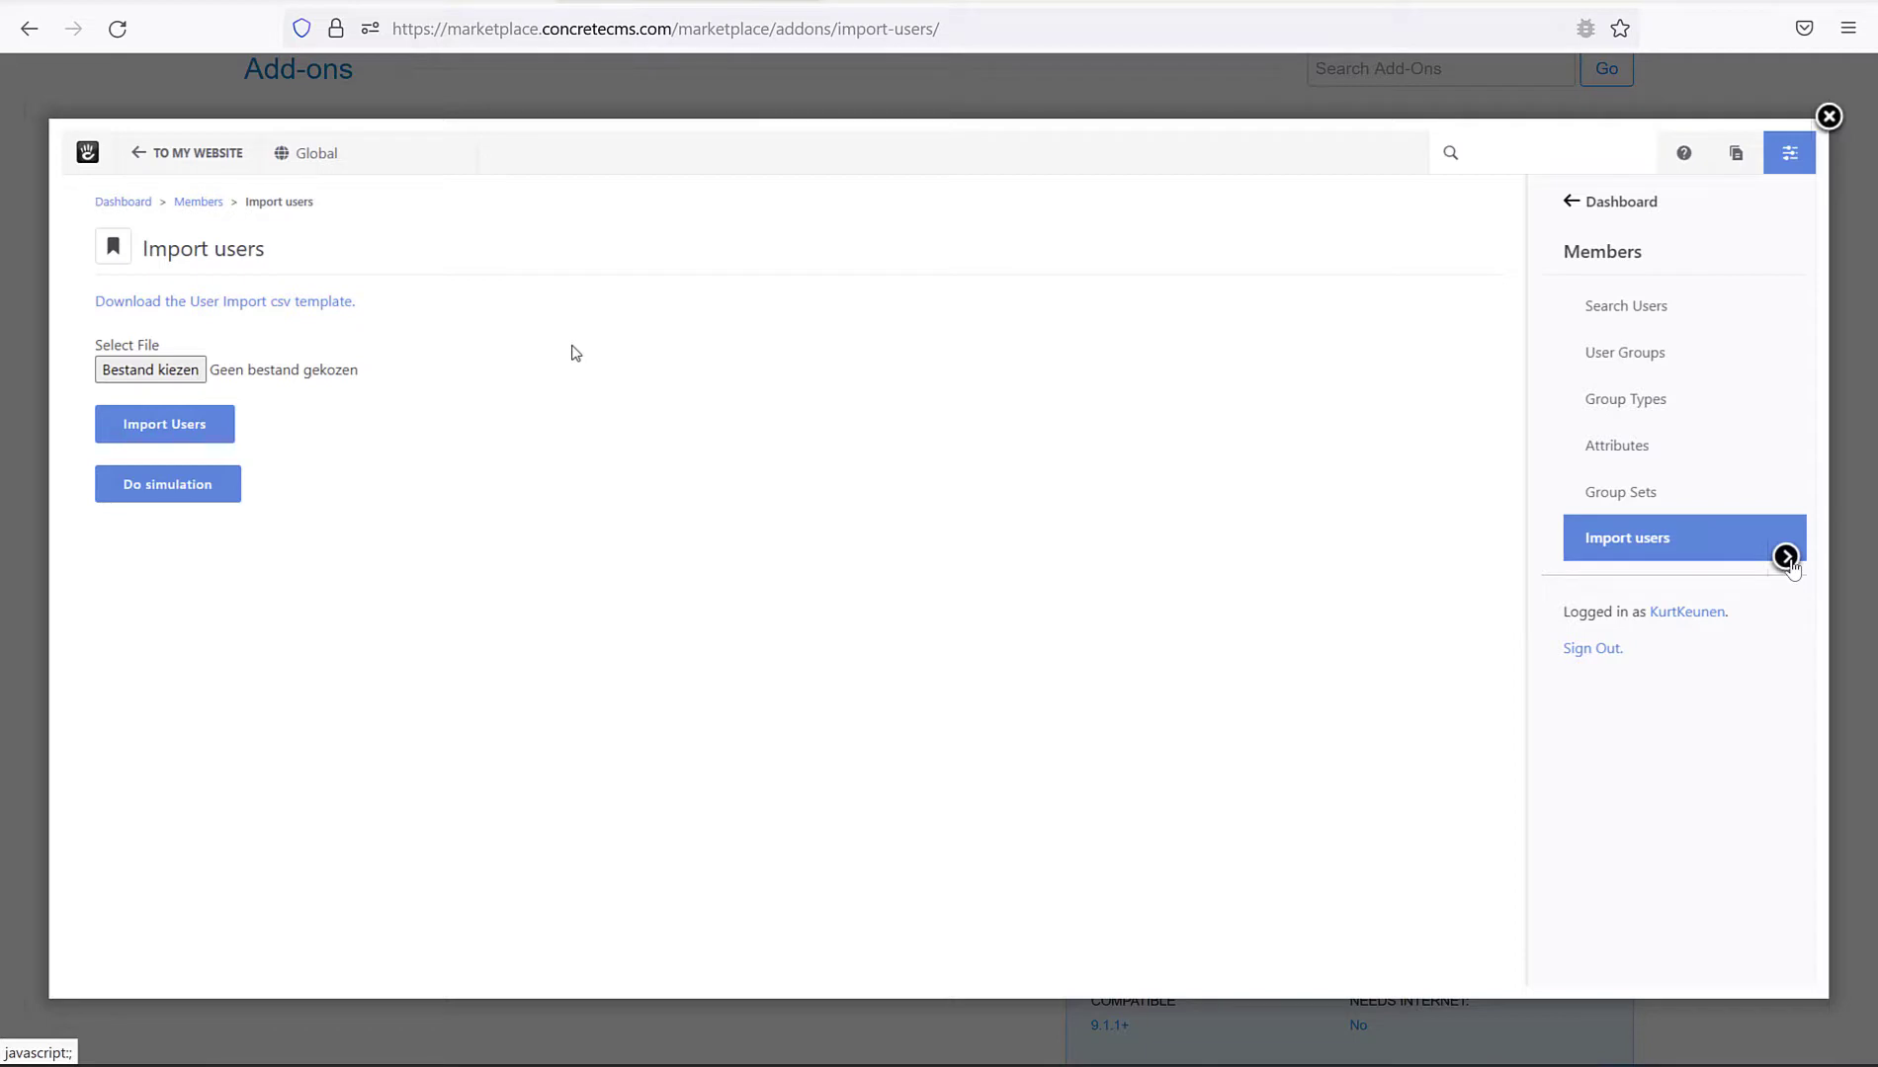
click(1785, 556)
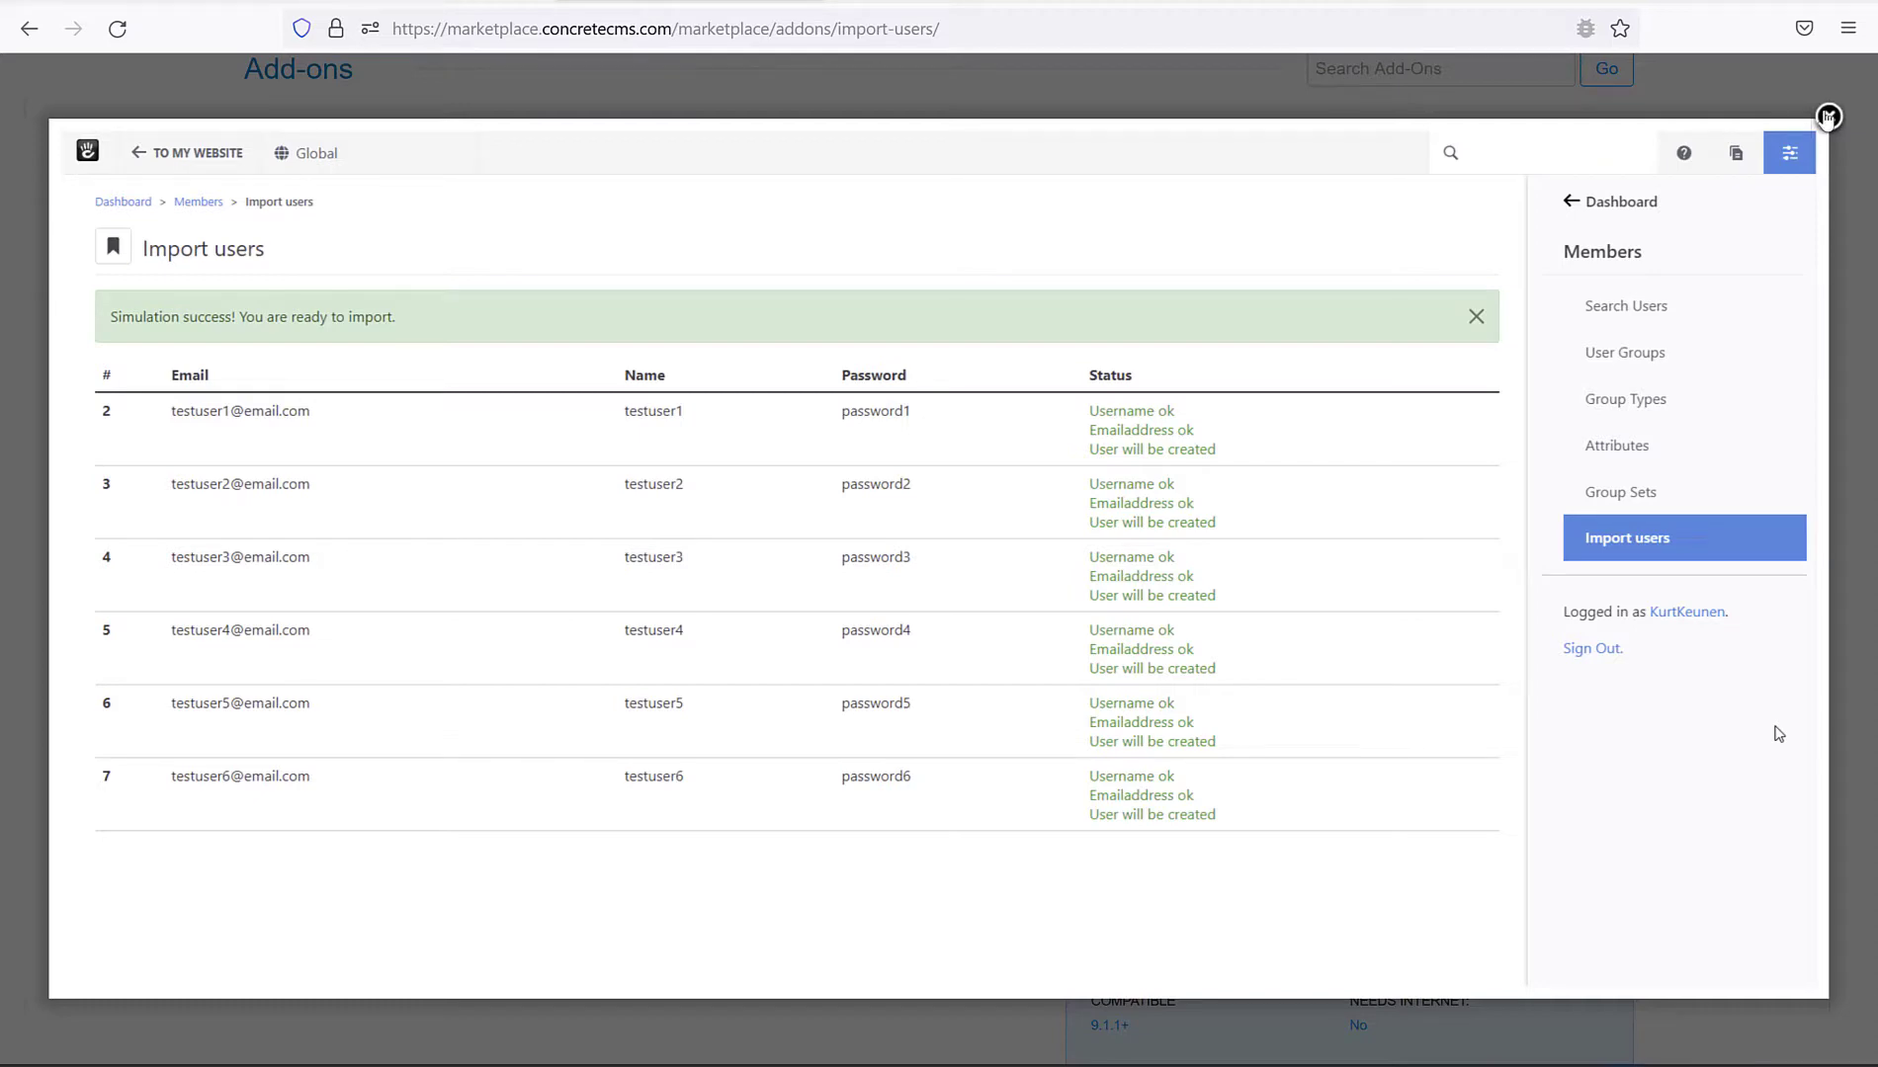
click(1827, 116)
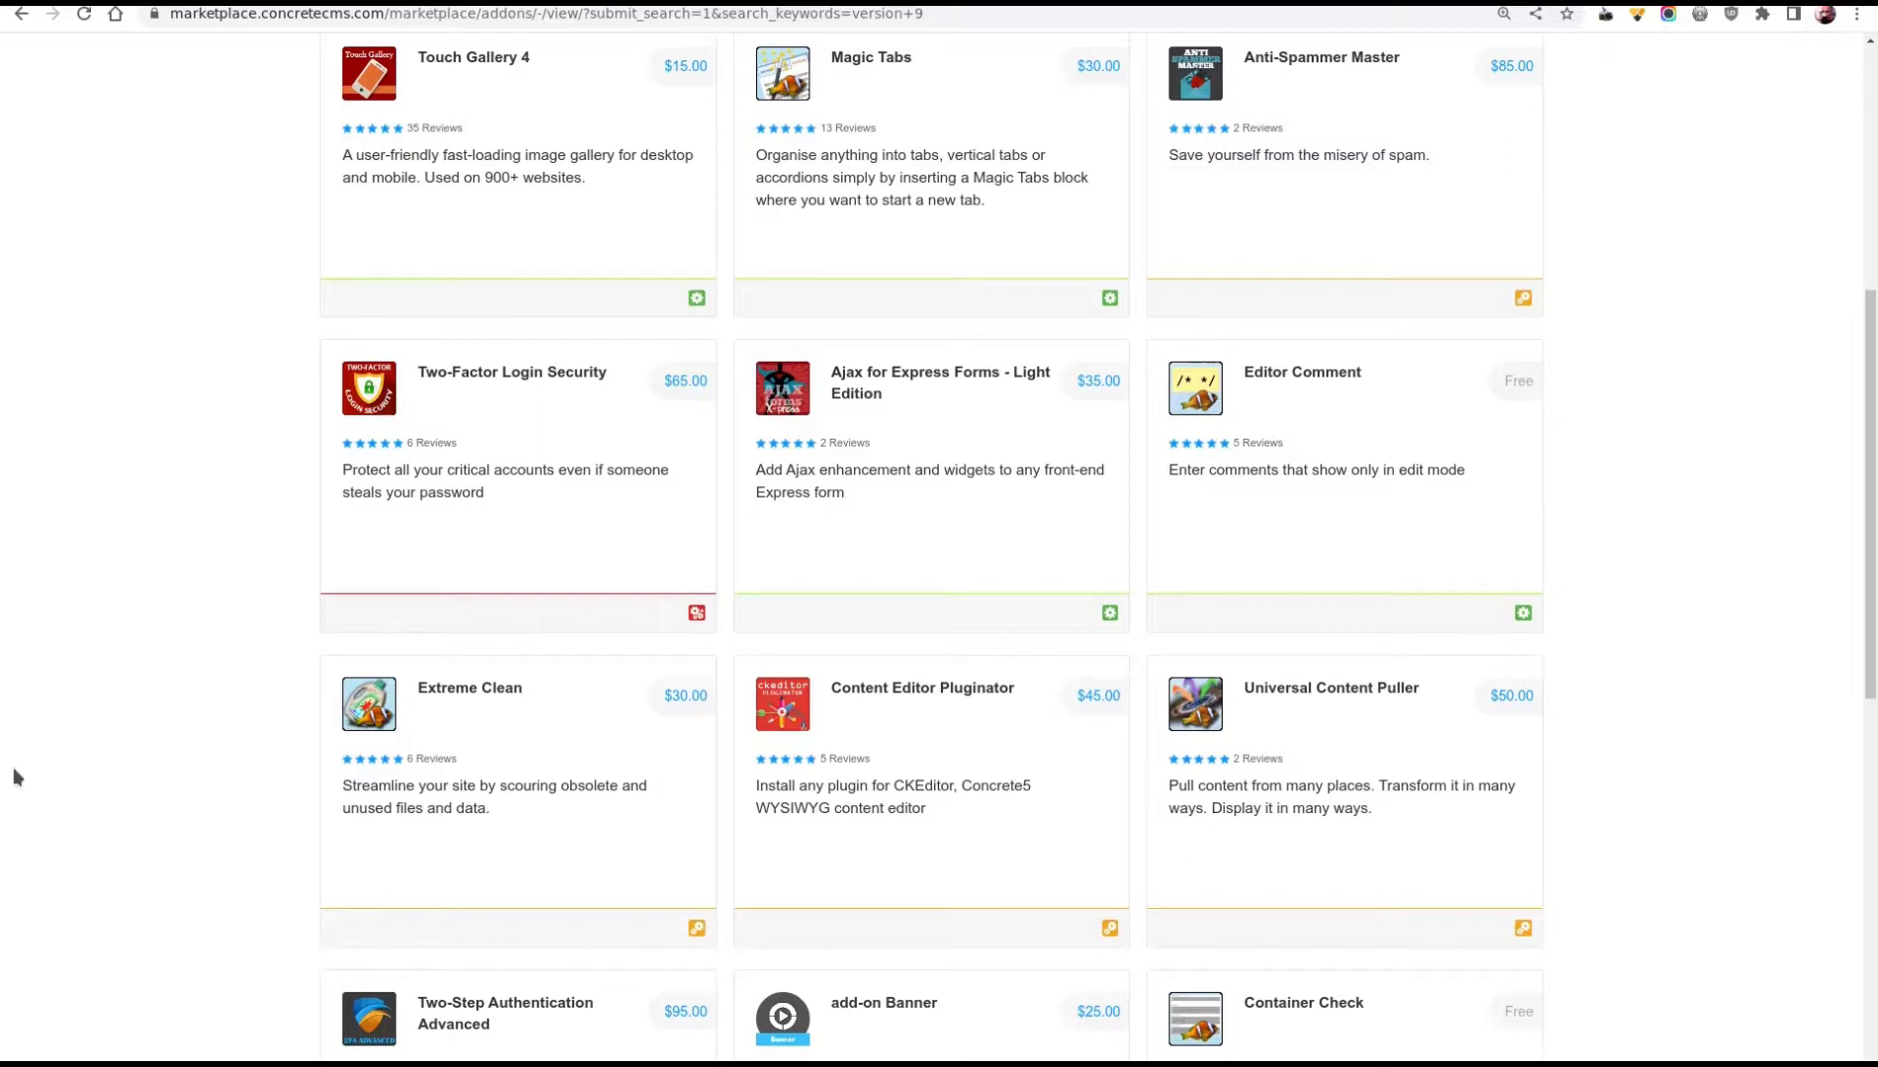
Browse the version 9 add-on search results, such as Touch Gallery 4 and Magic Tabs
mouse_move(578, 1065)
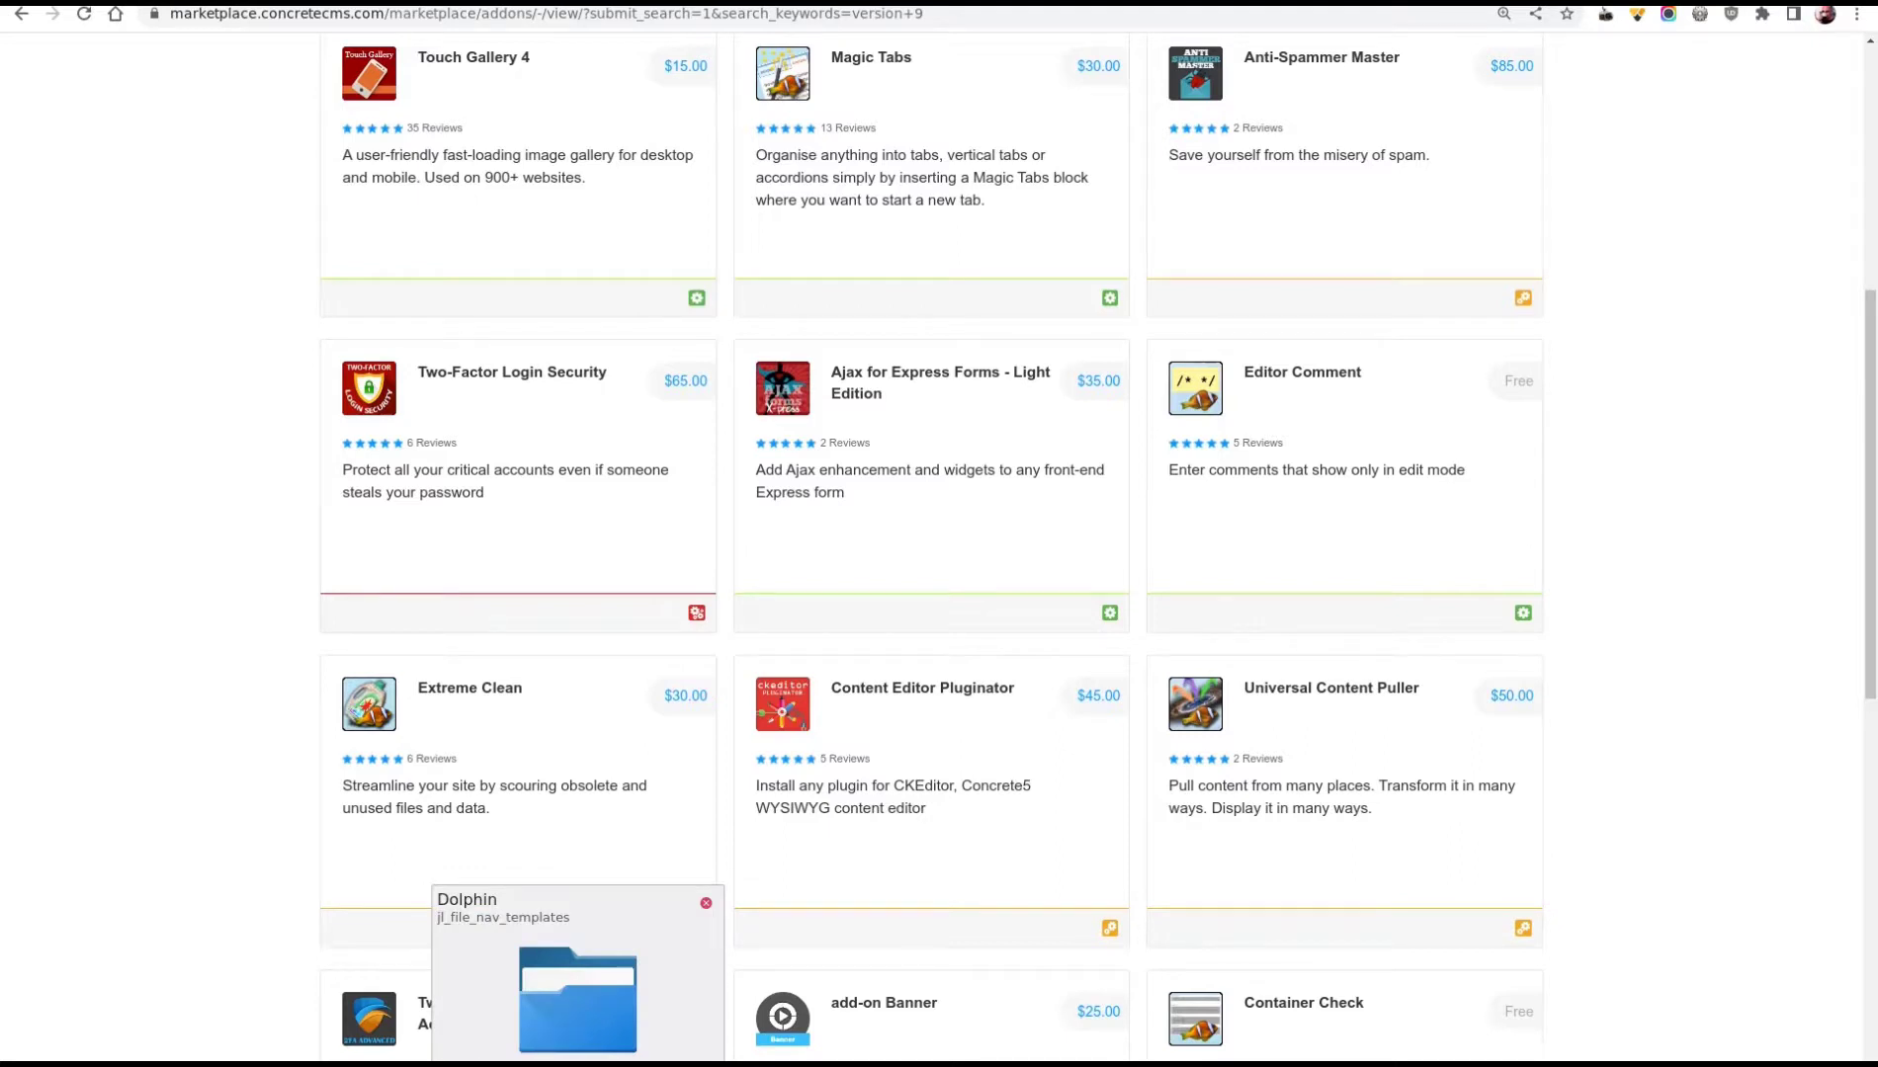
Bring up the jl_file_nav_templates folder in Dolphin and open jl_file_nav_templates.zip in Ark
click(568, 1042)
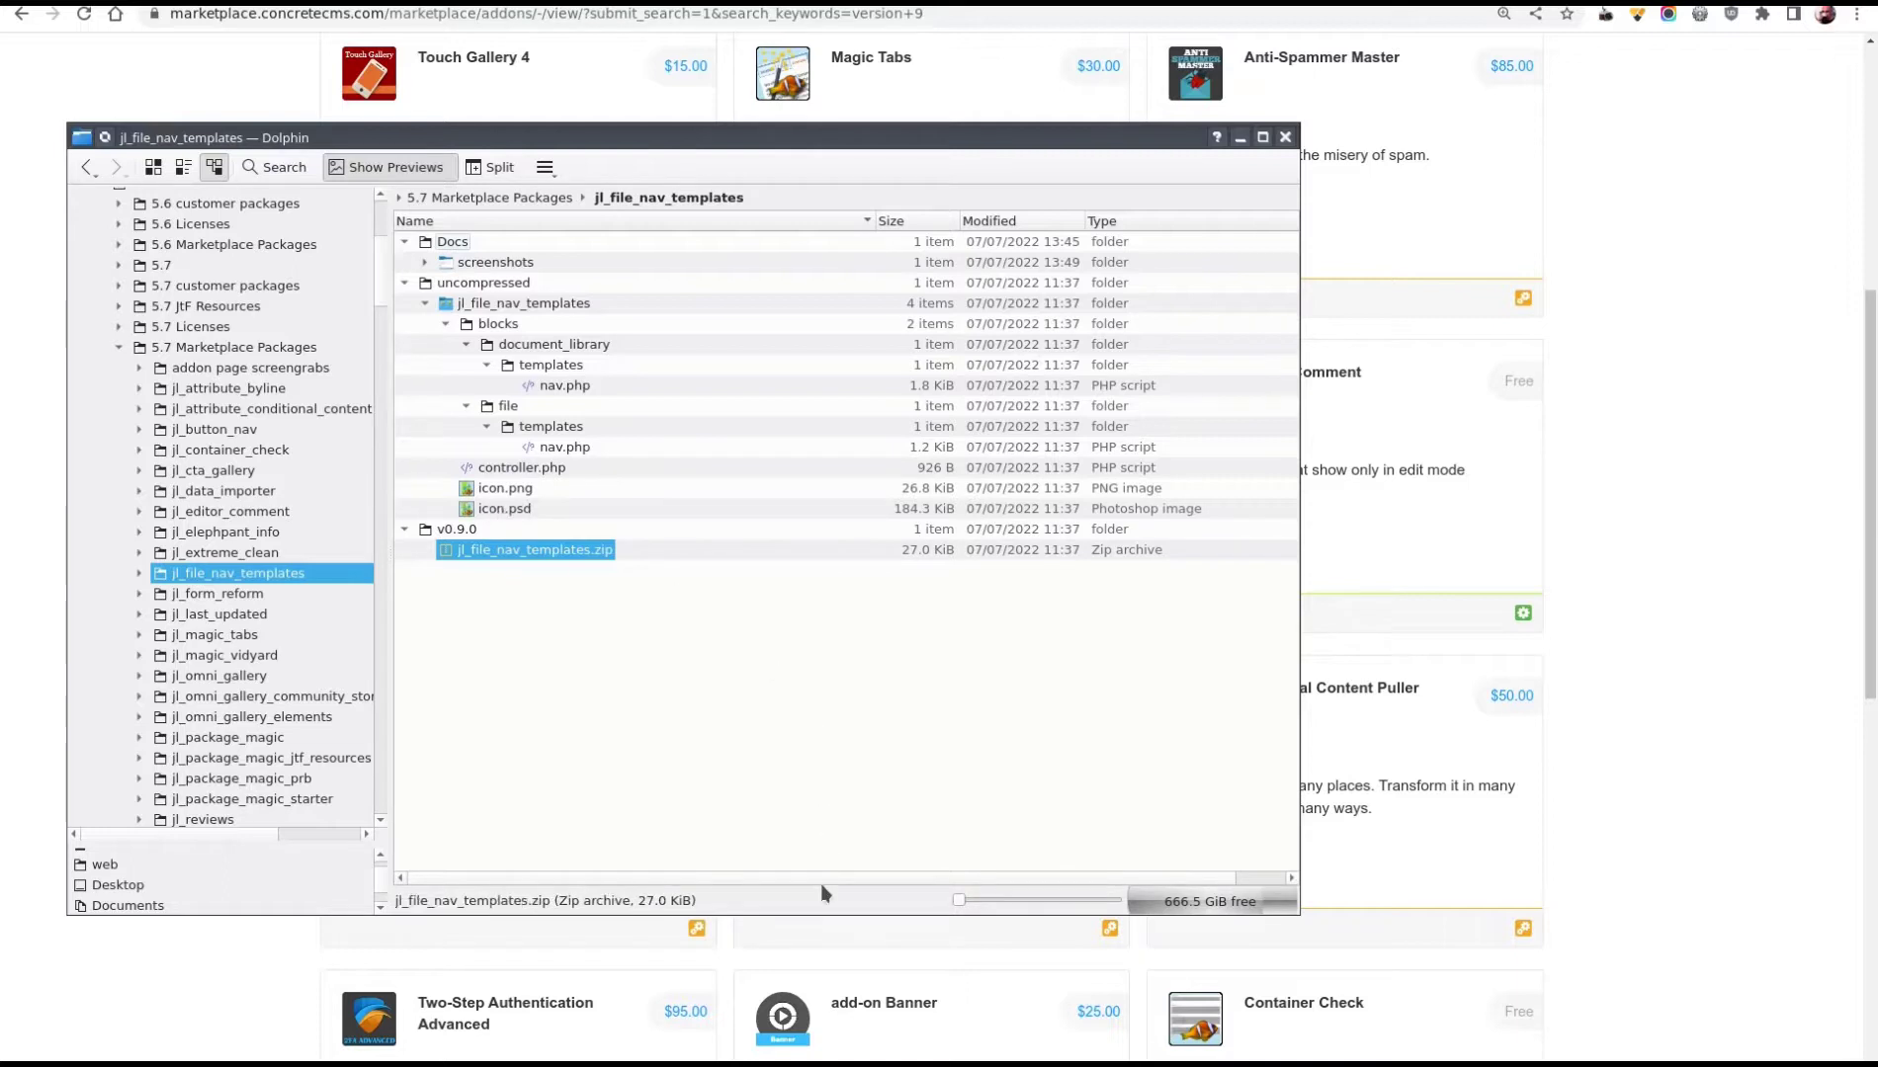
key(Return)
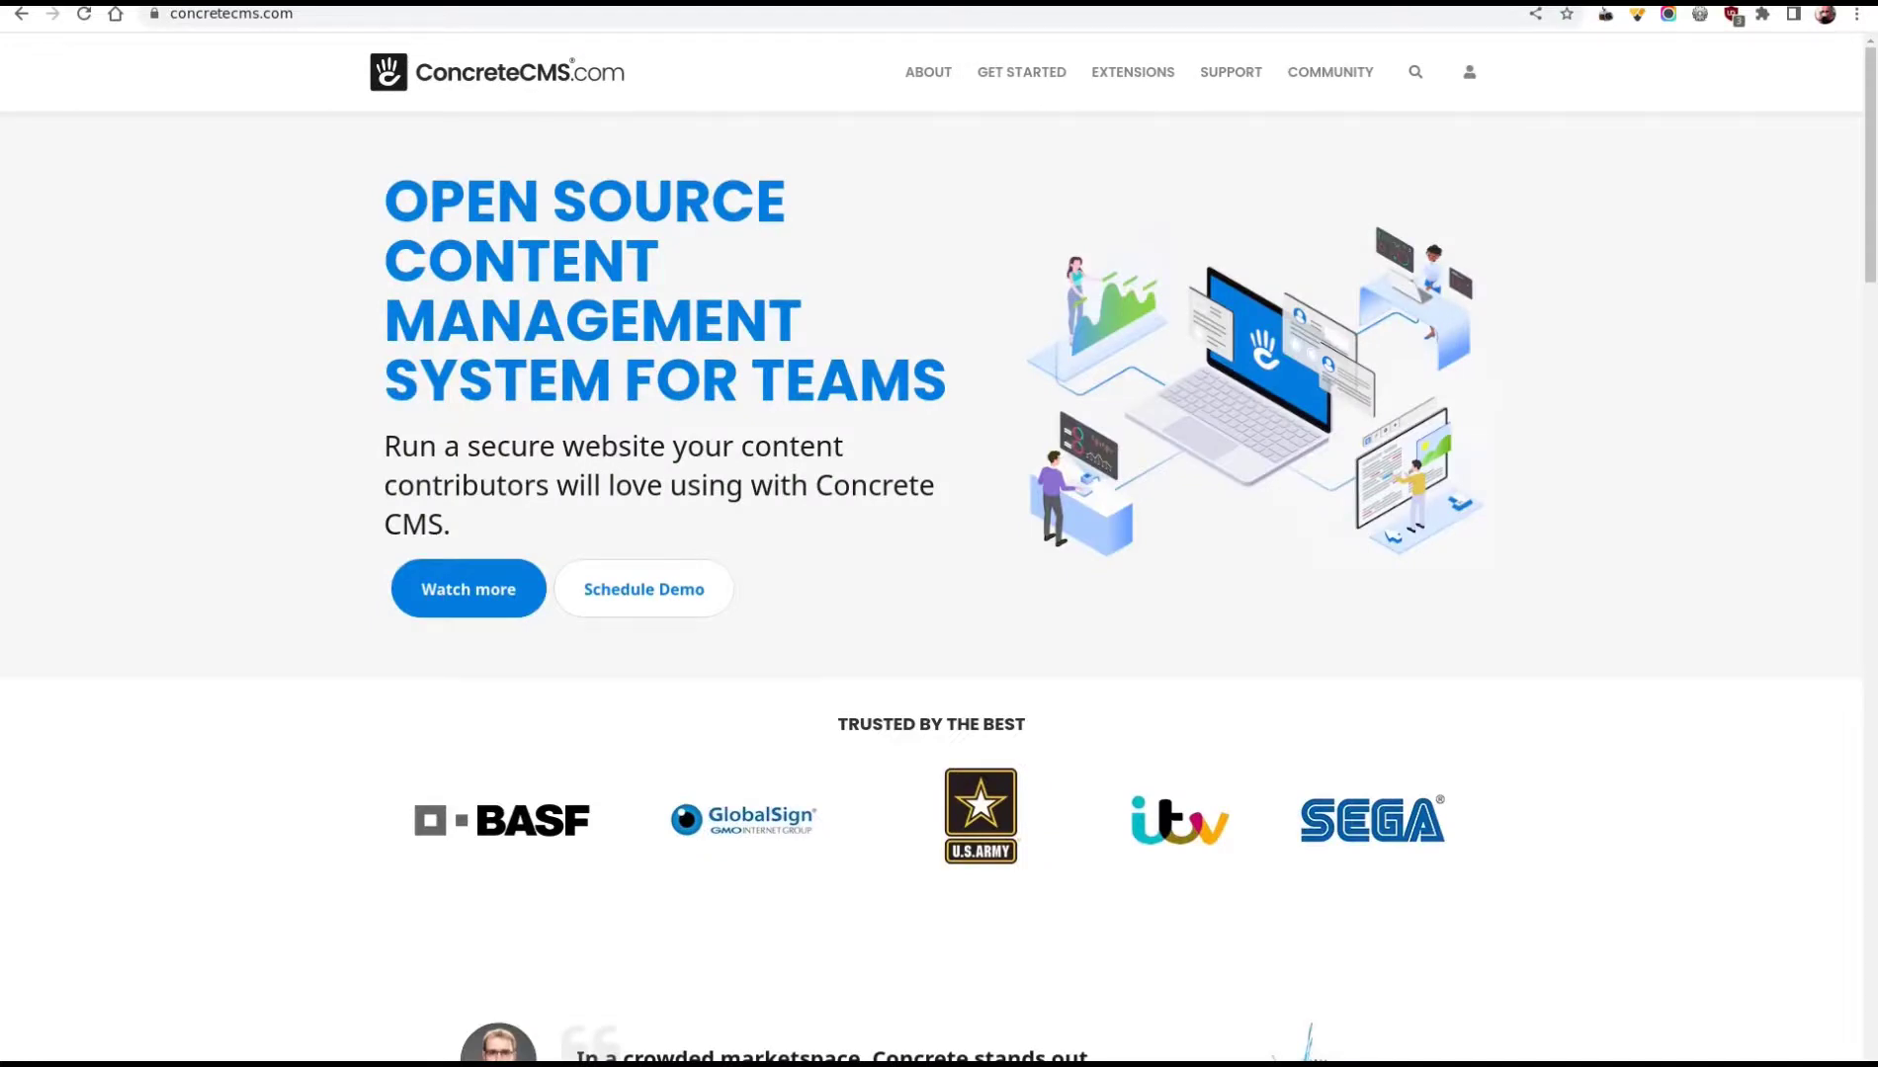
Go from the Extensions overview to the Submit to Marketplace rules page
mouse_move(1154, 75)
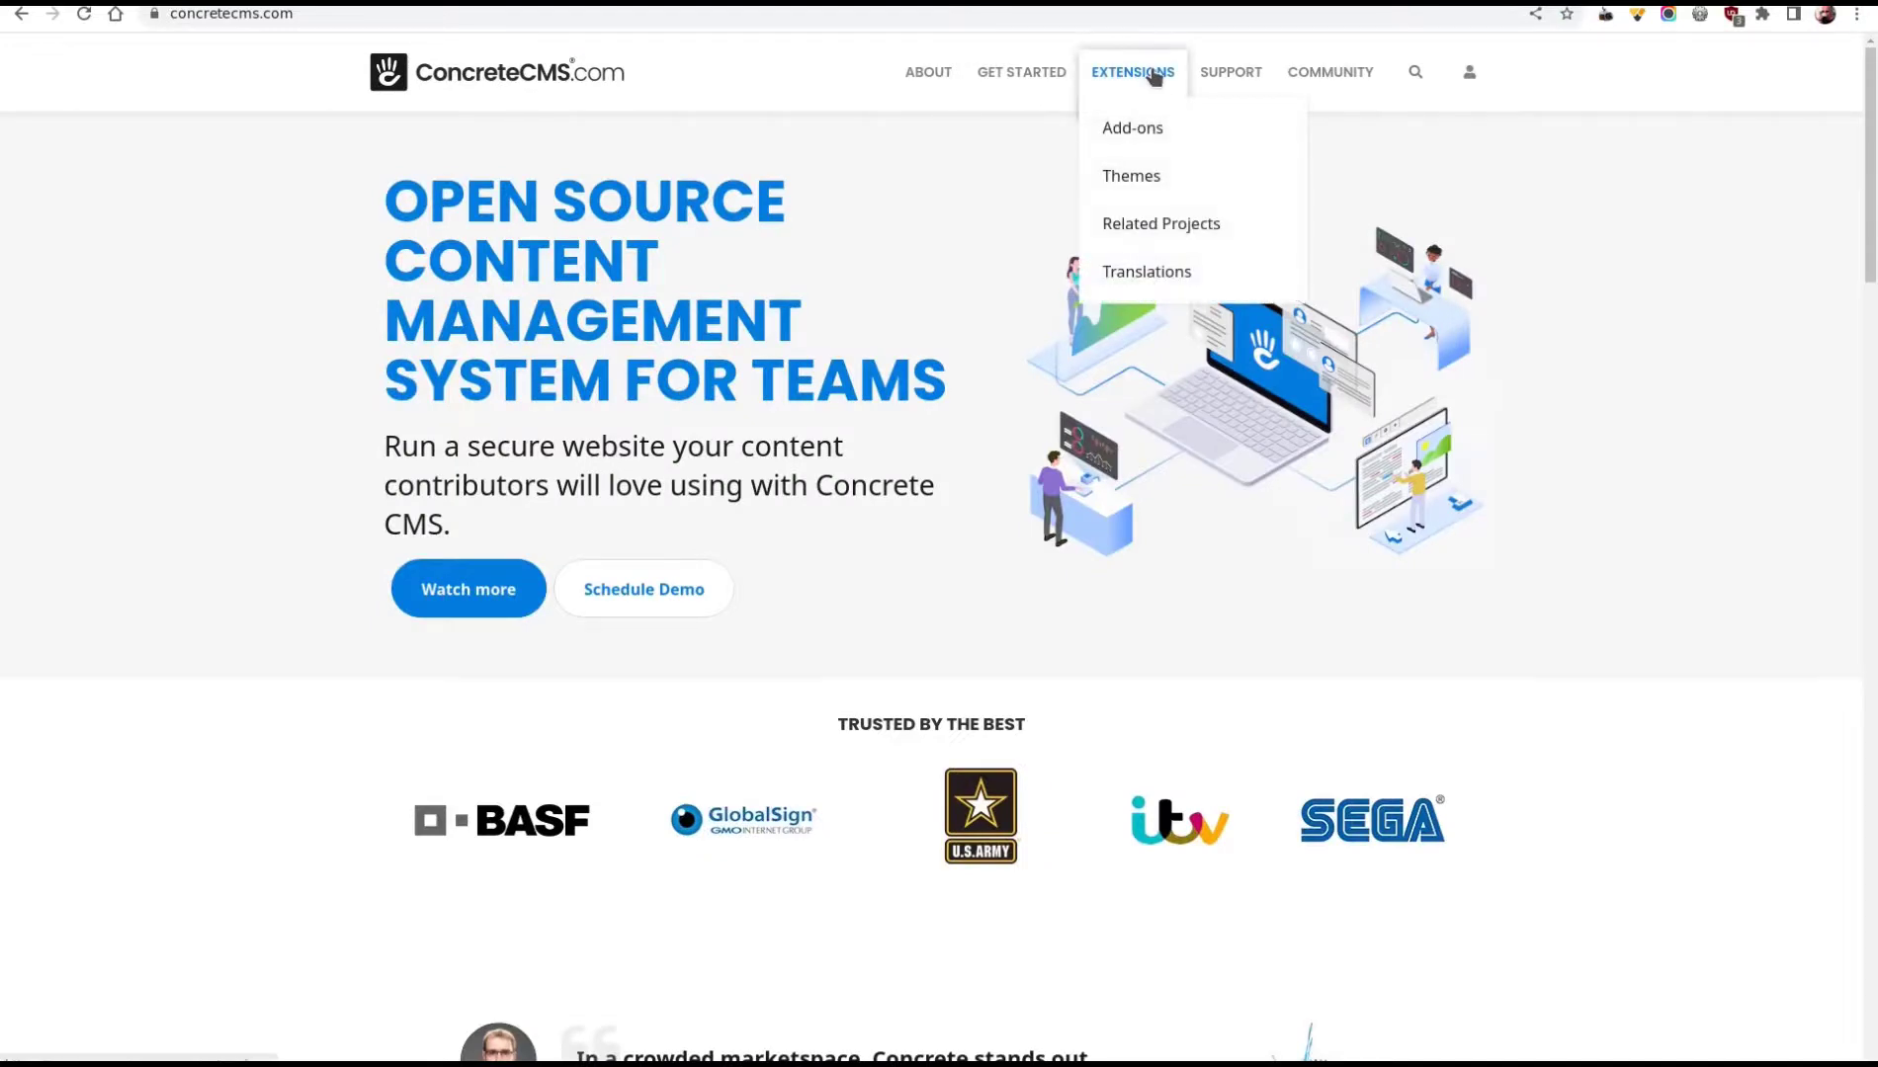
click(1154, 77)
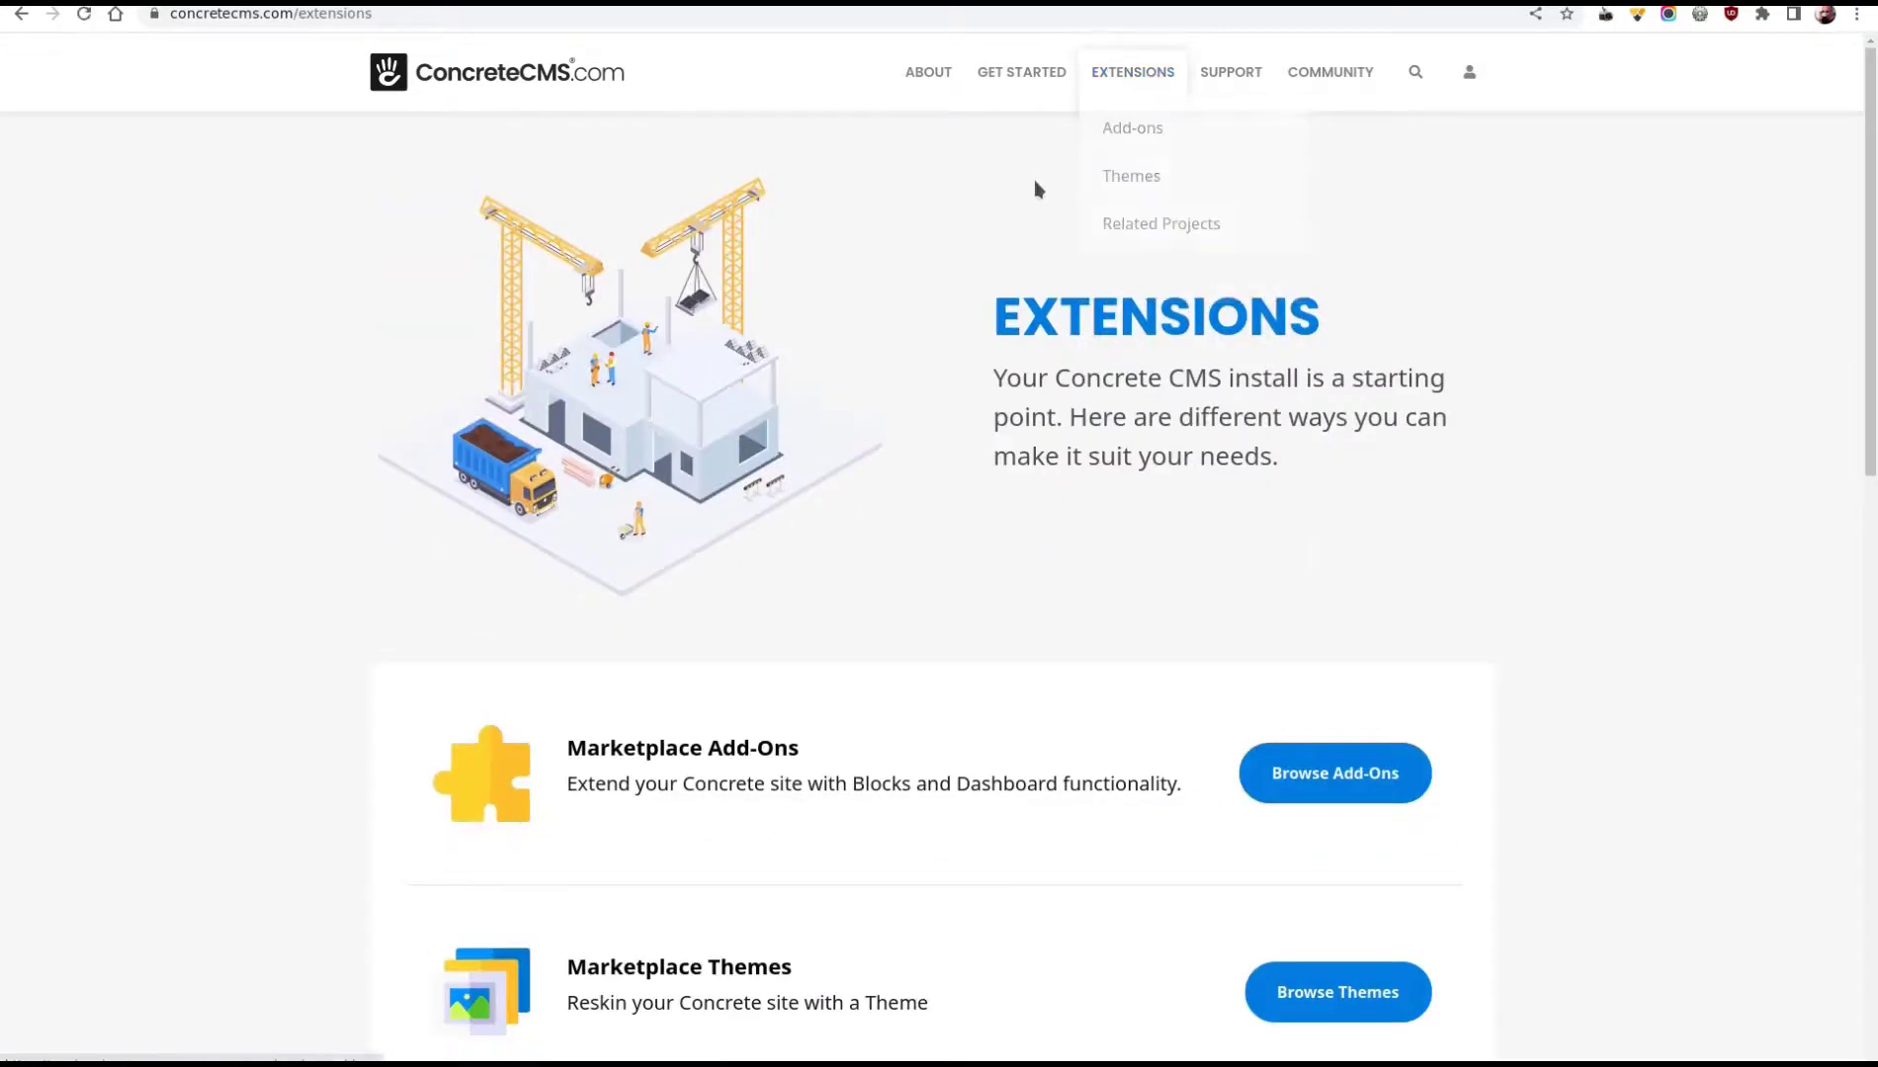
scroll(1036, 297, down, 2)
scroll(1037, 386, down, 9)
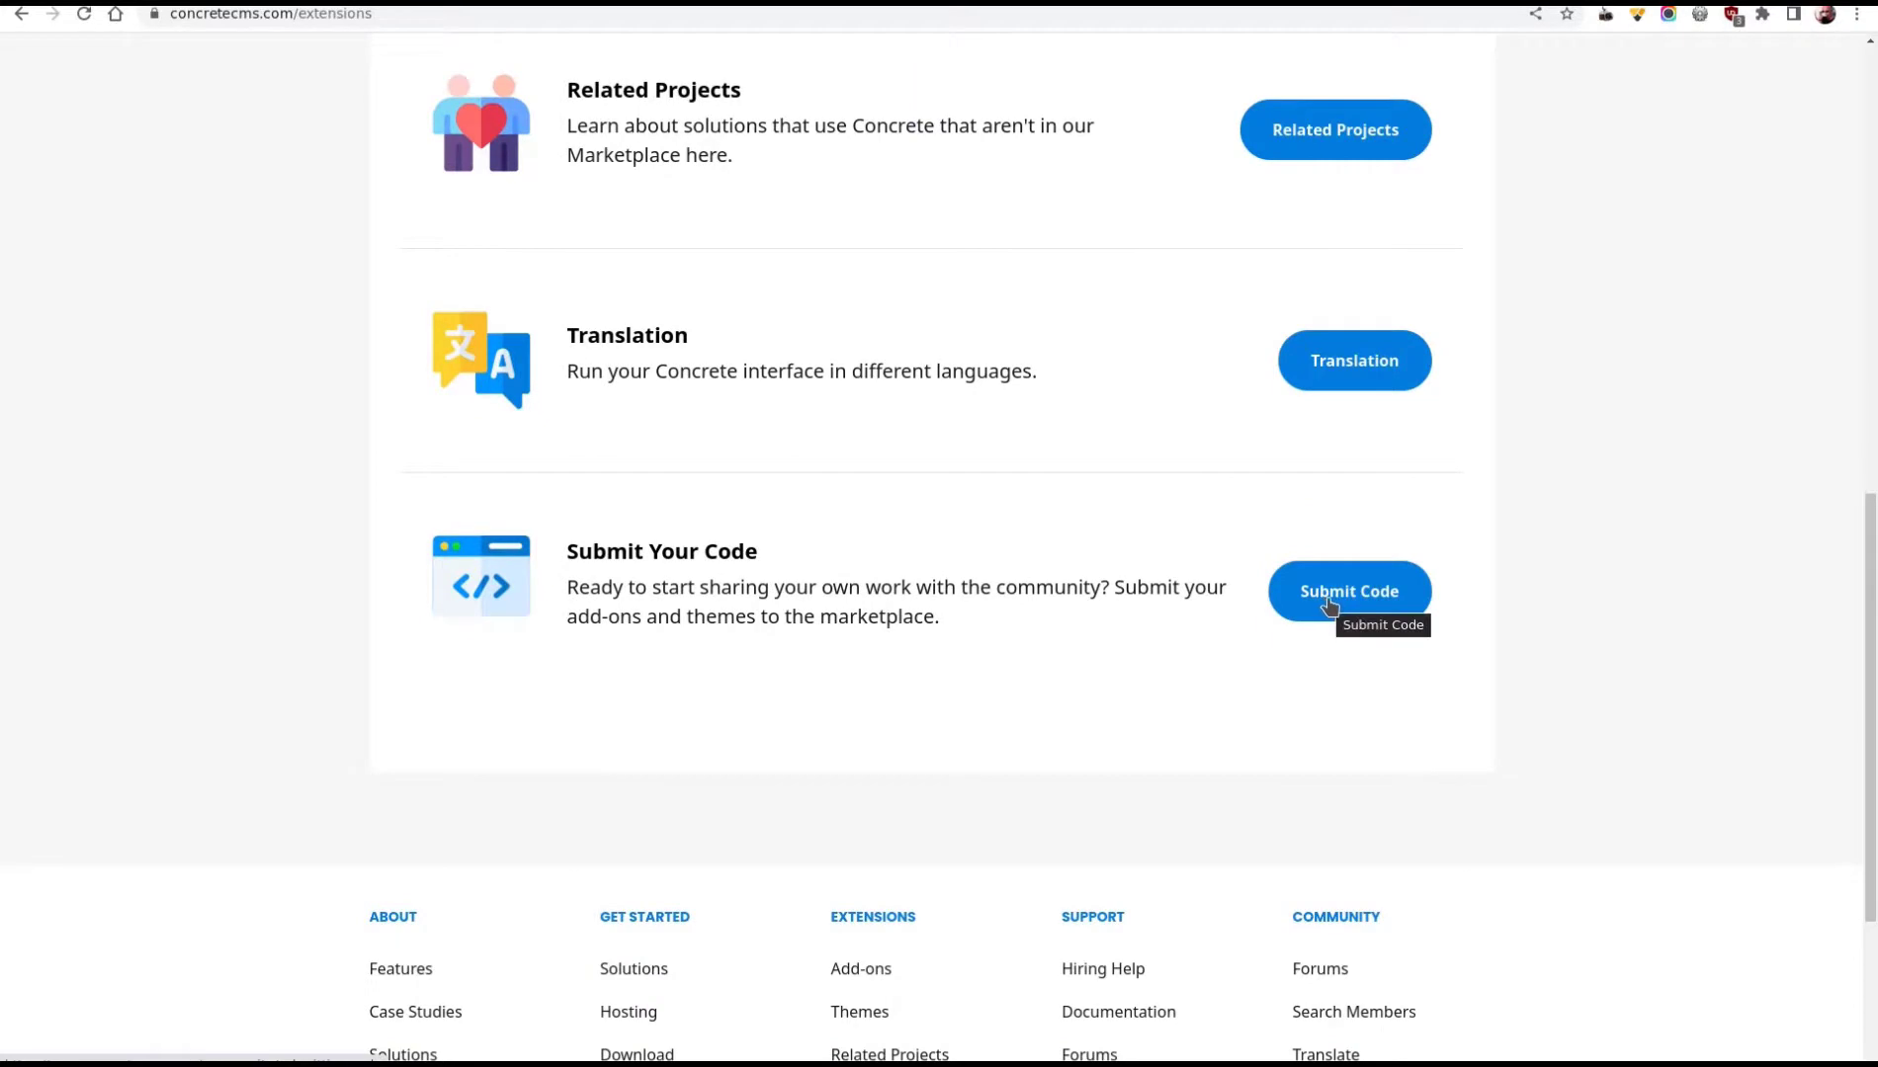
click(1328, 603)
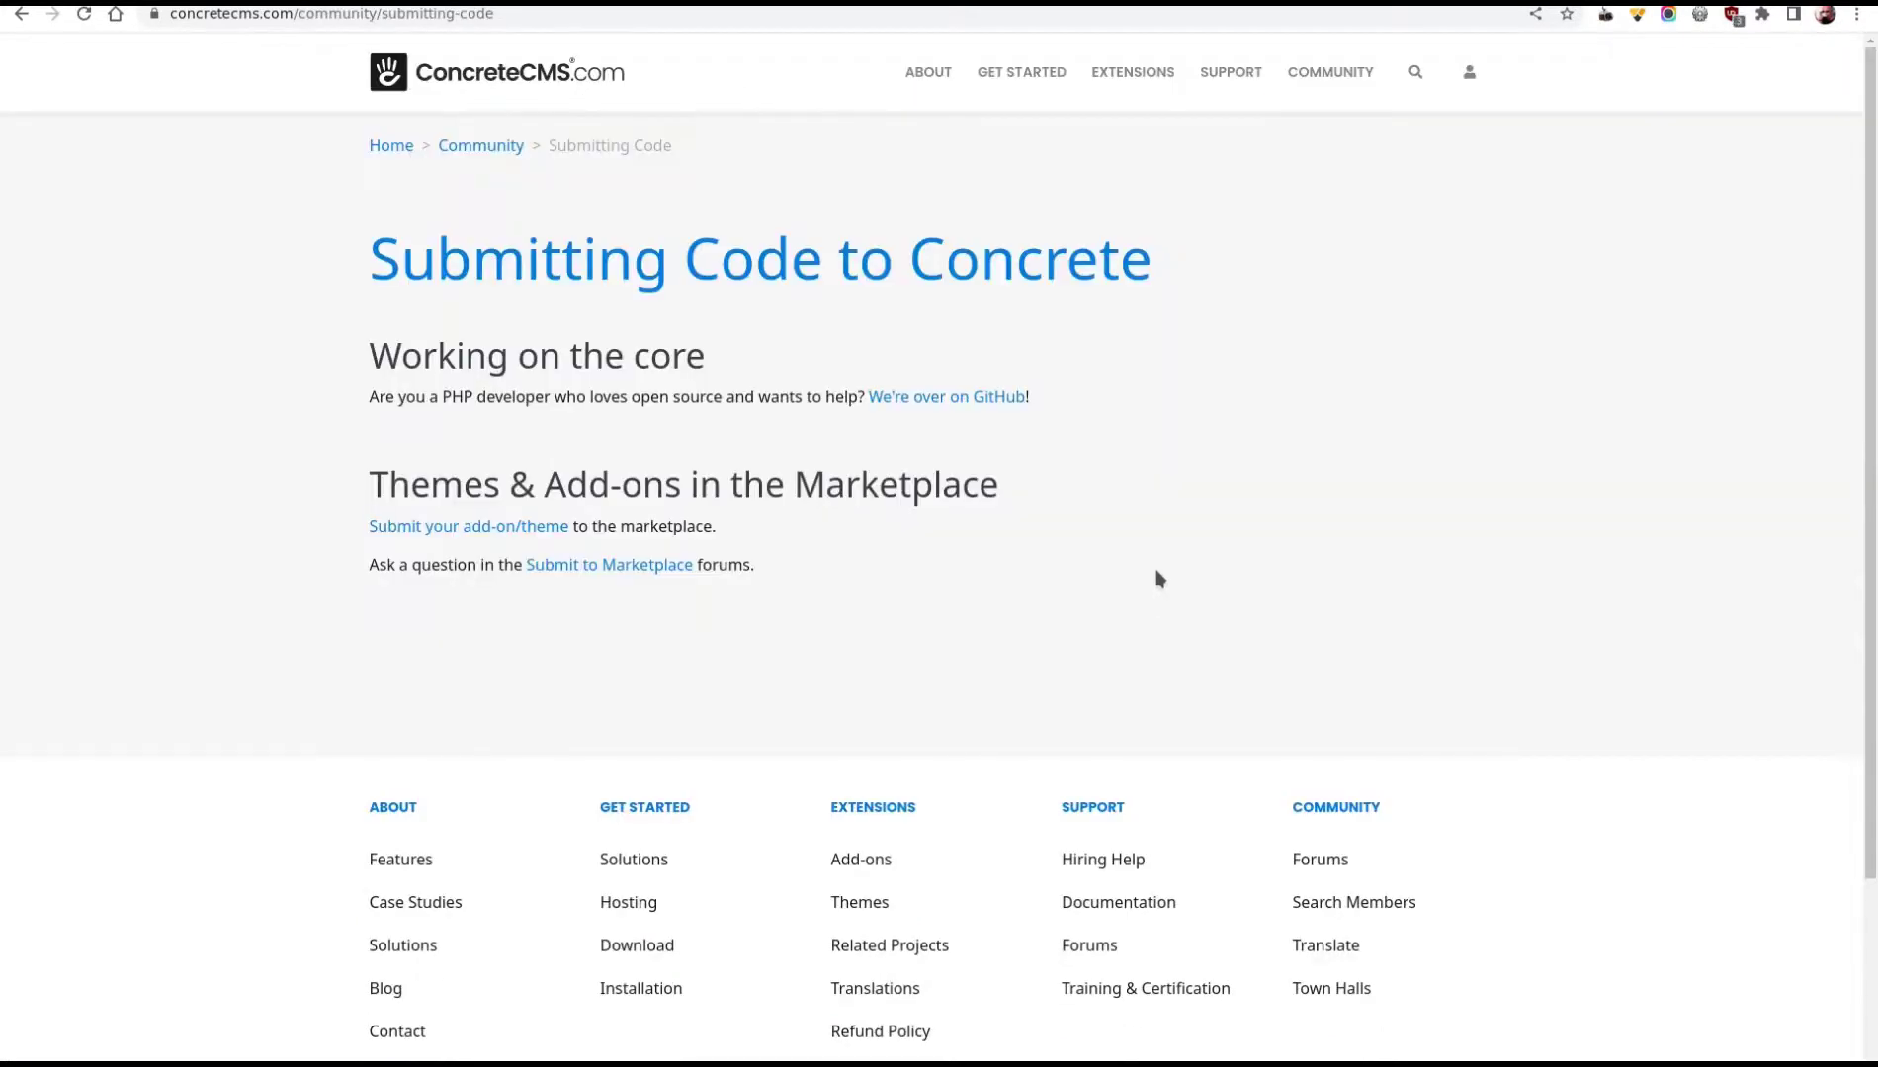
click(470, 529)
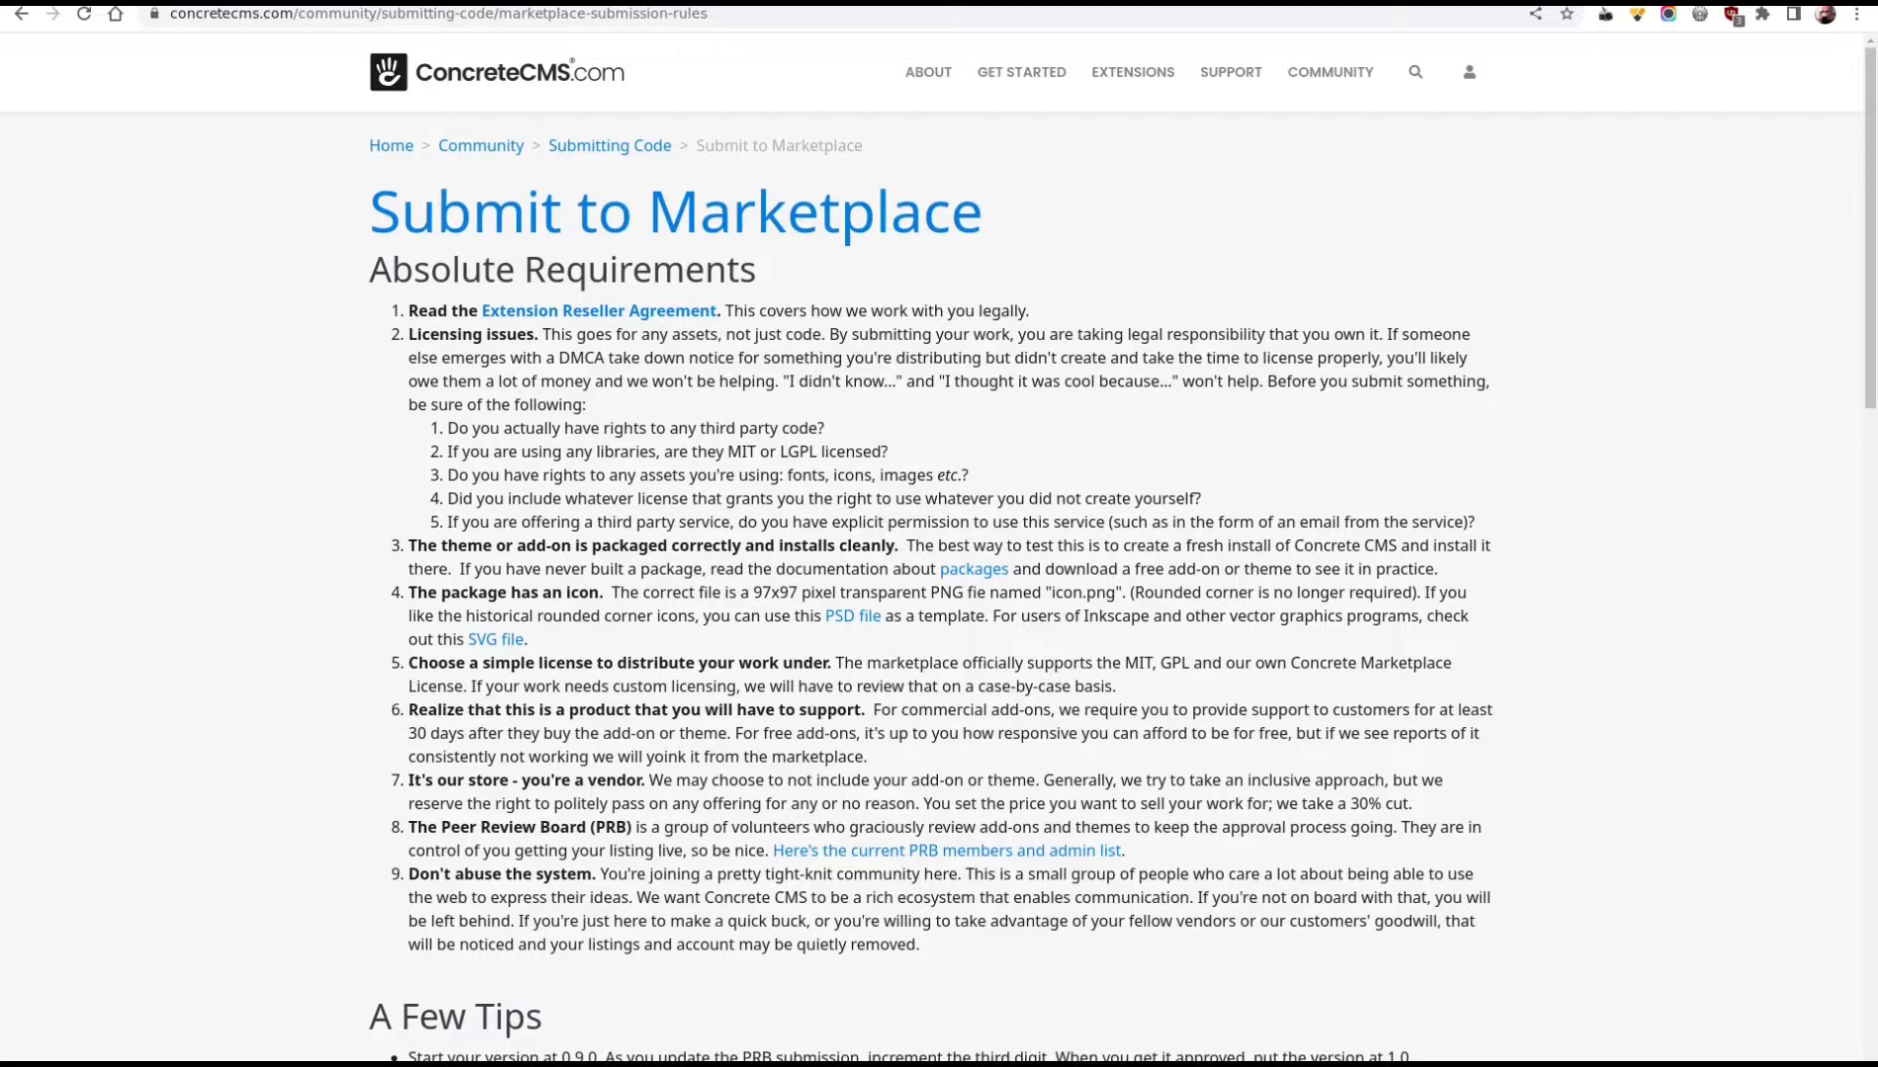
Scroll through the submission rules down to 'All set? Submit your work!'
scroll(1212, 615, down, 5)
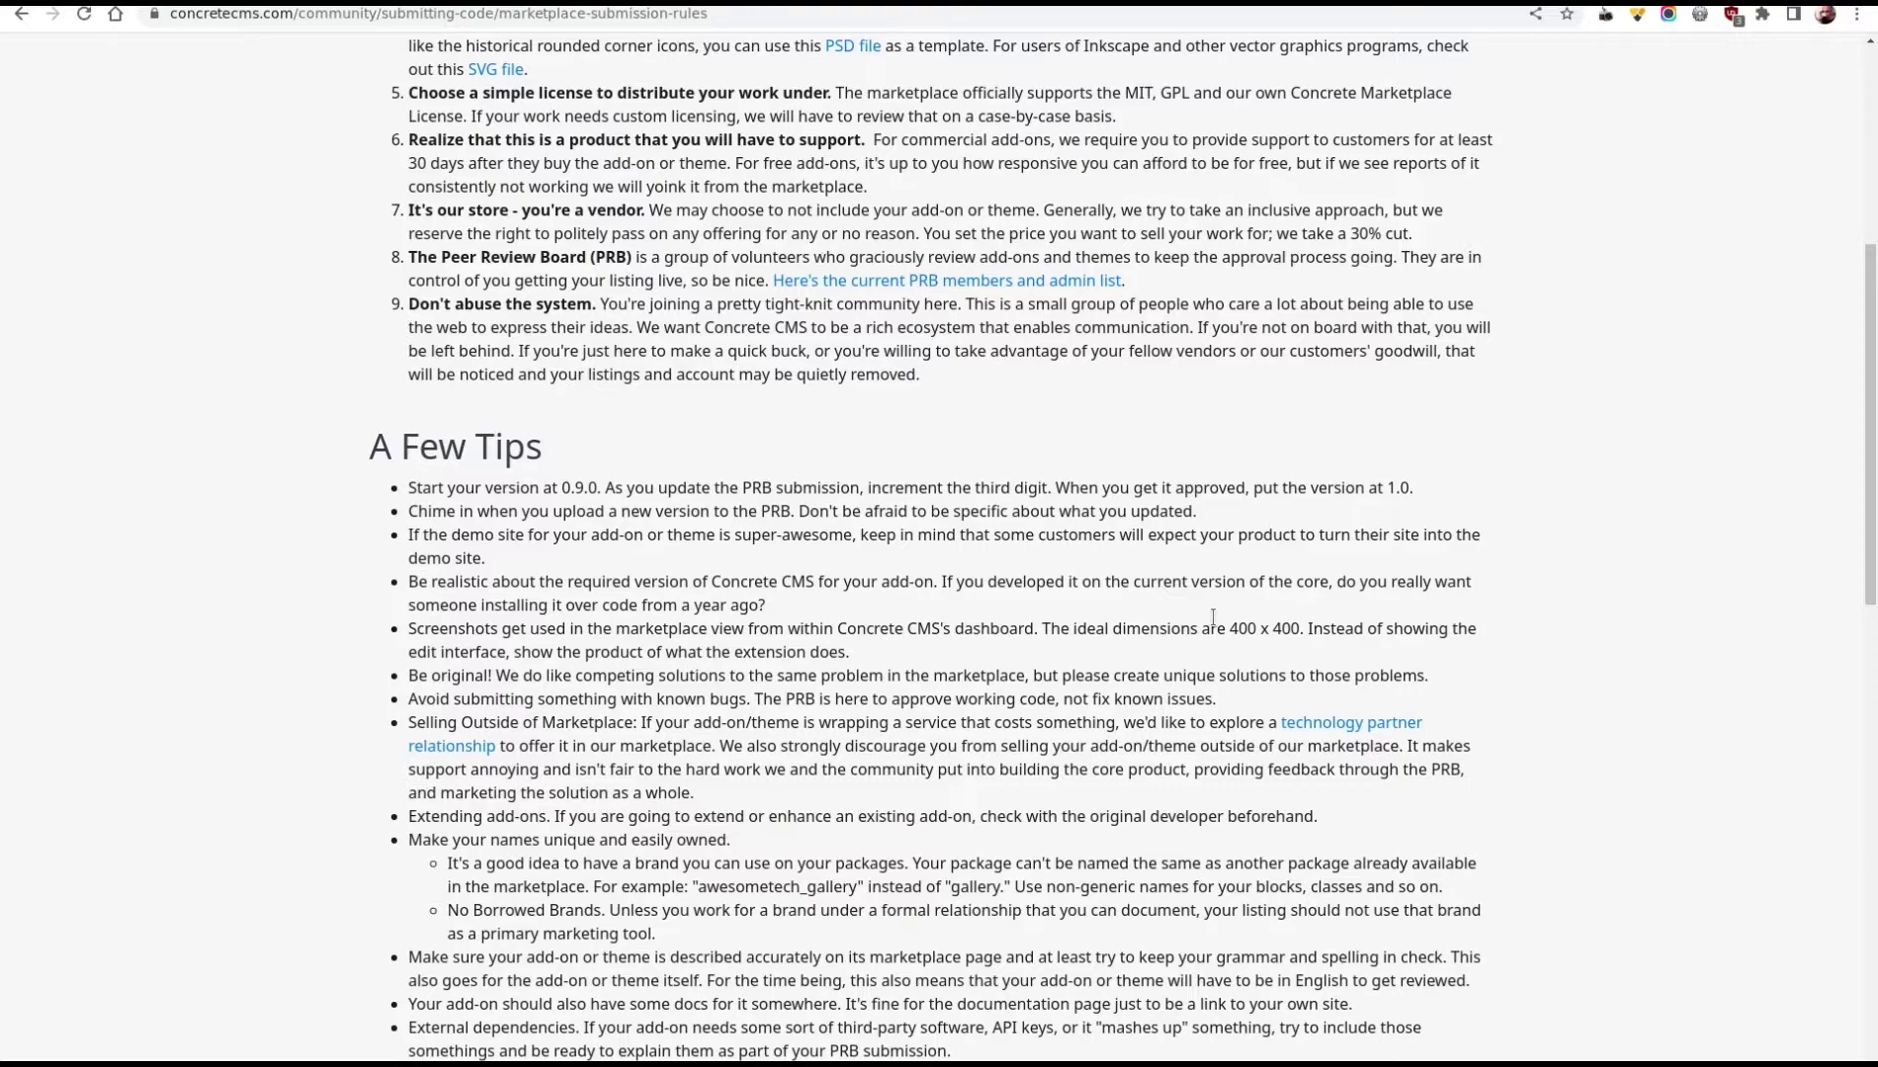
scroll(766, 469, down, 10)
scroll(766, 469, down, 2)
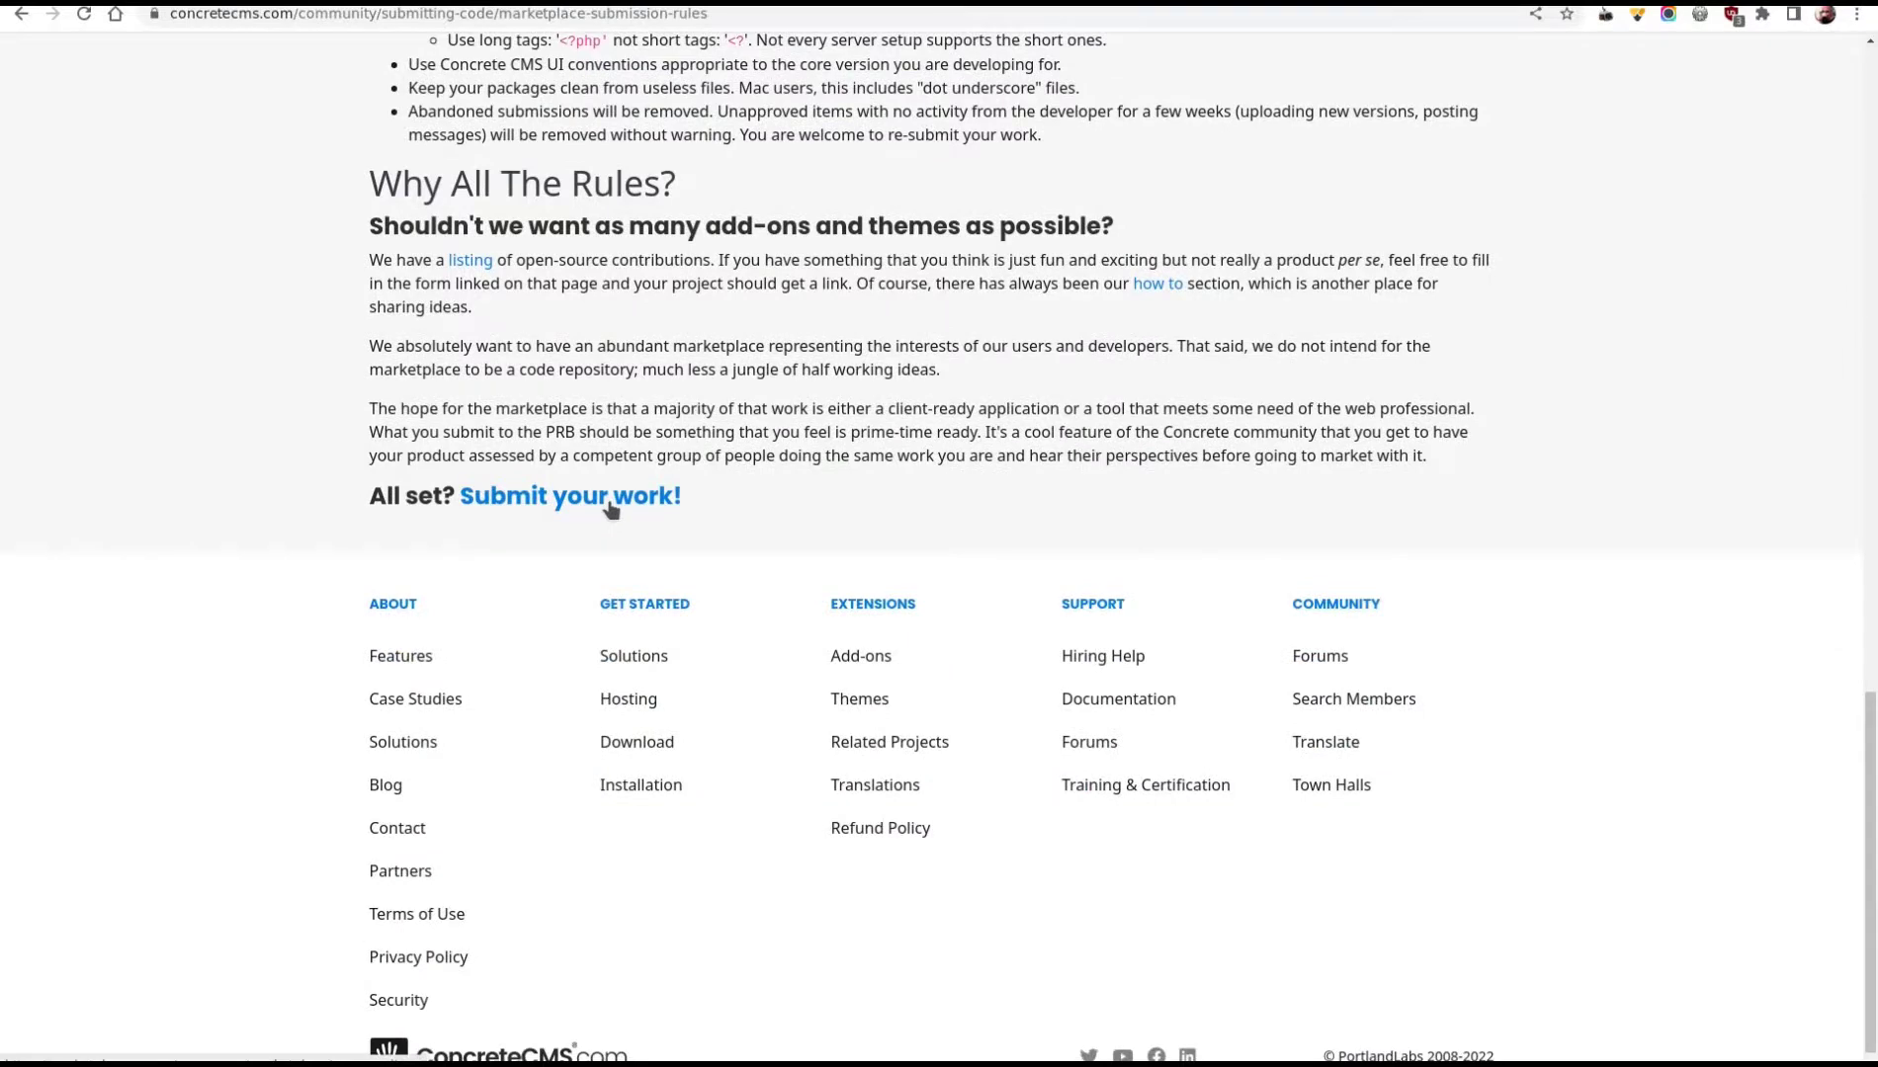
Start a new submission for the version 7 and beyond marketplace and reach the description fields
click(609, 506)
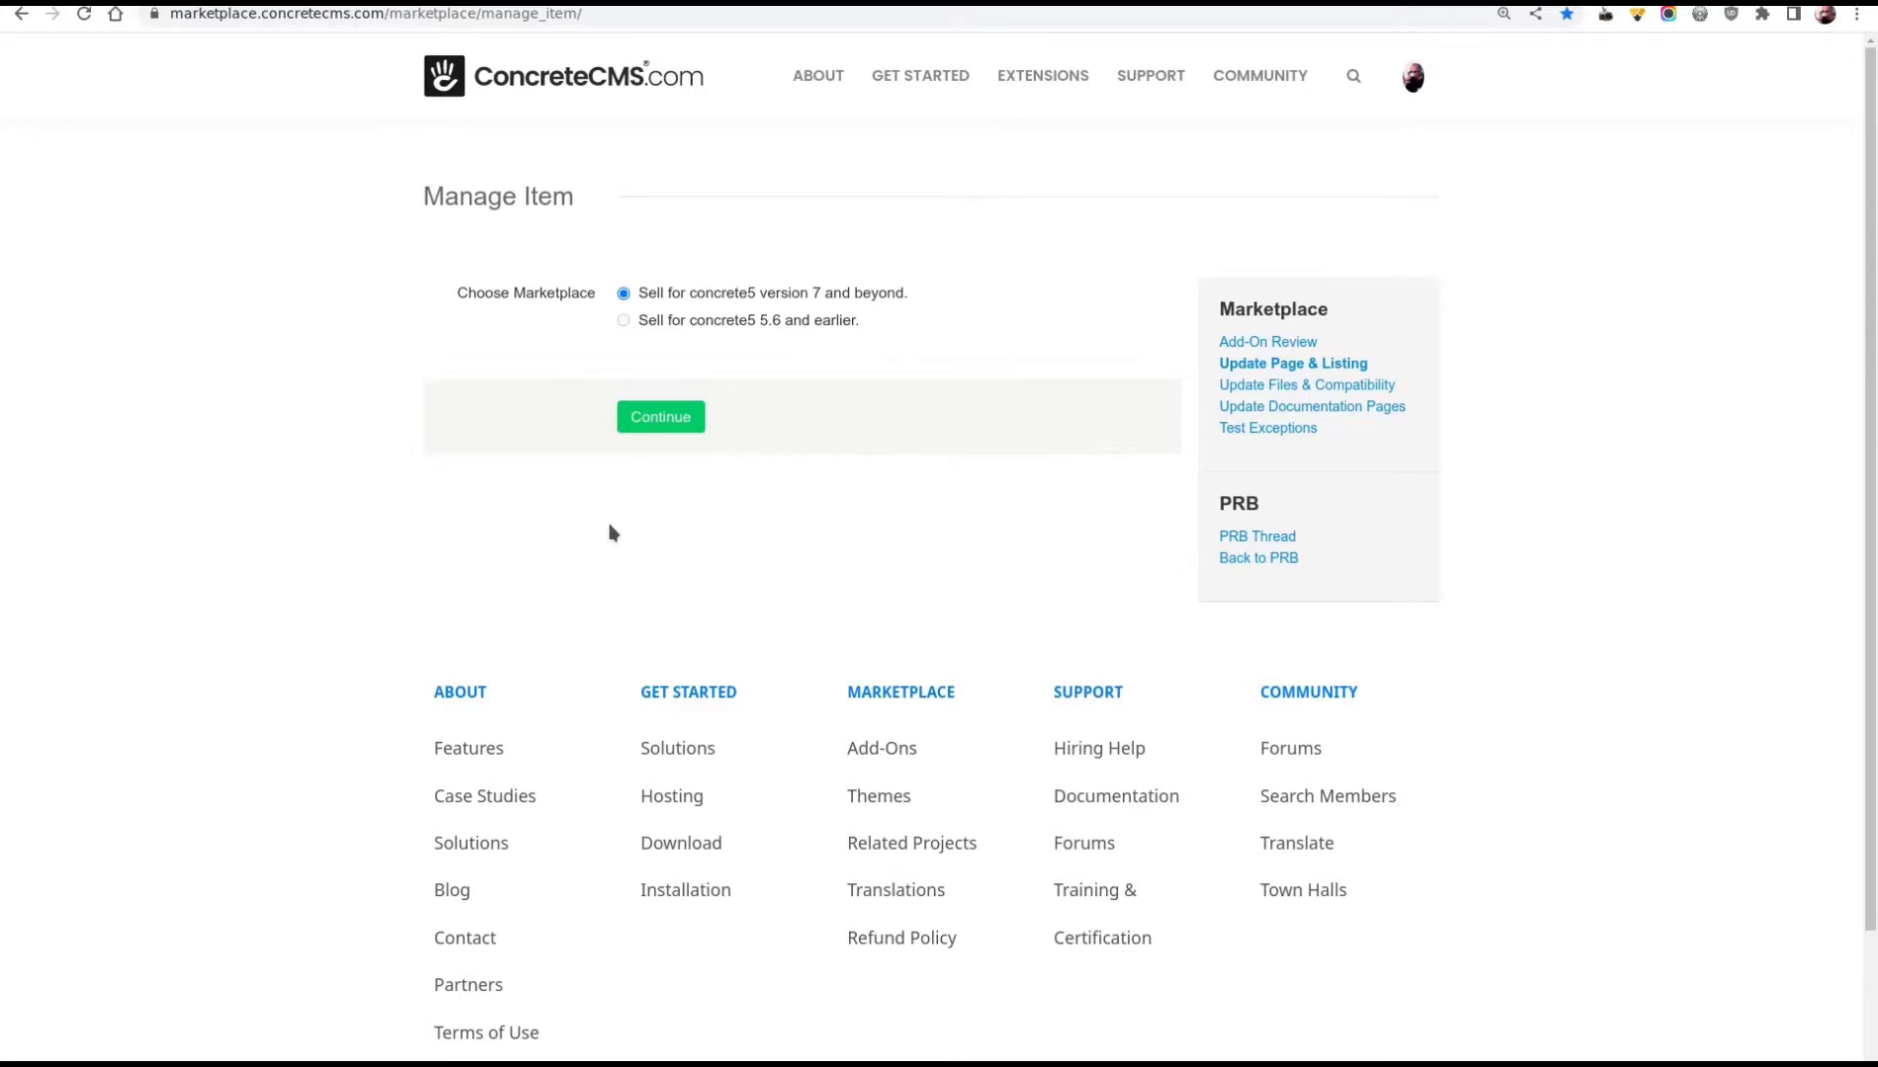
click(660, 416)
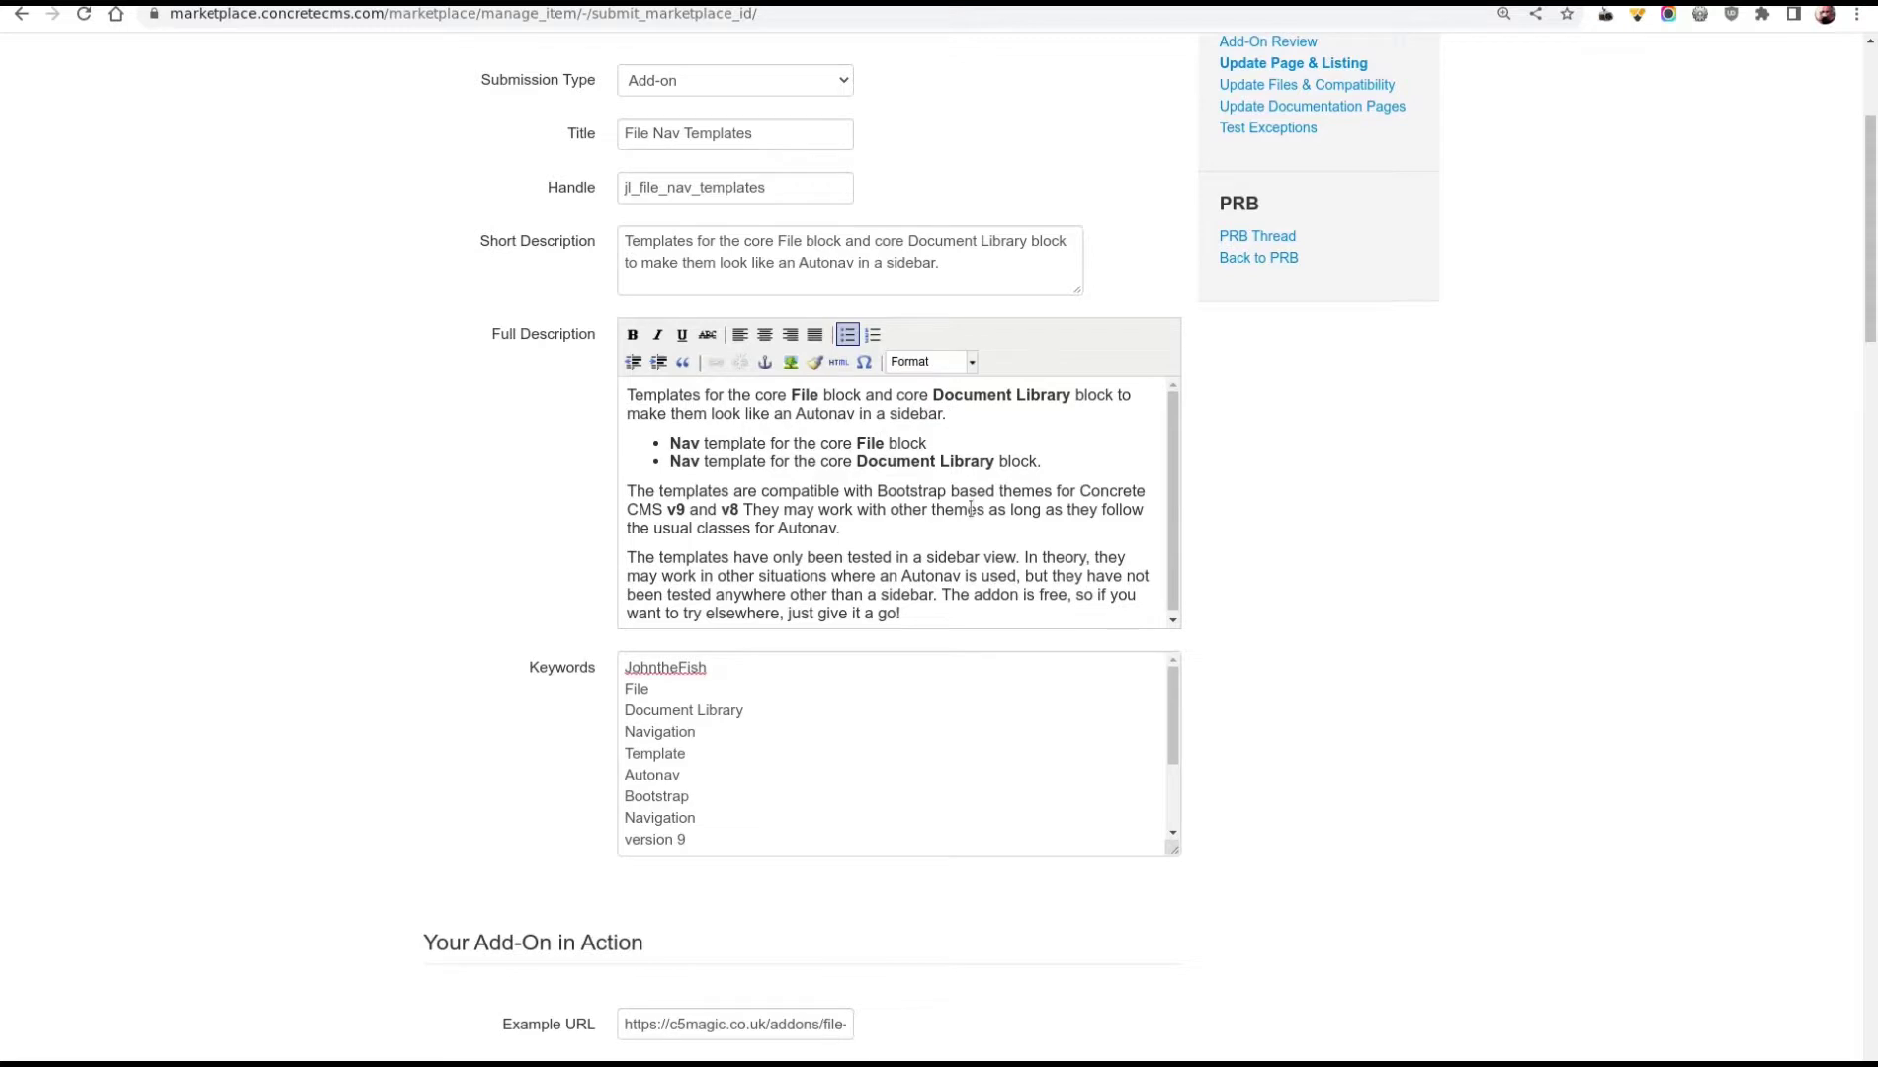
scroll(519, 562, down, 5)
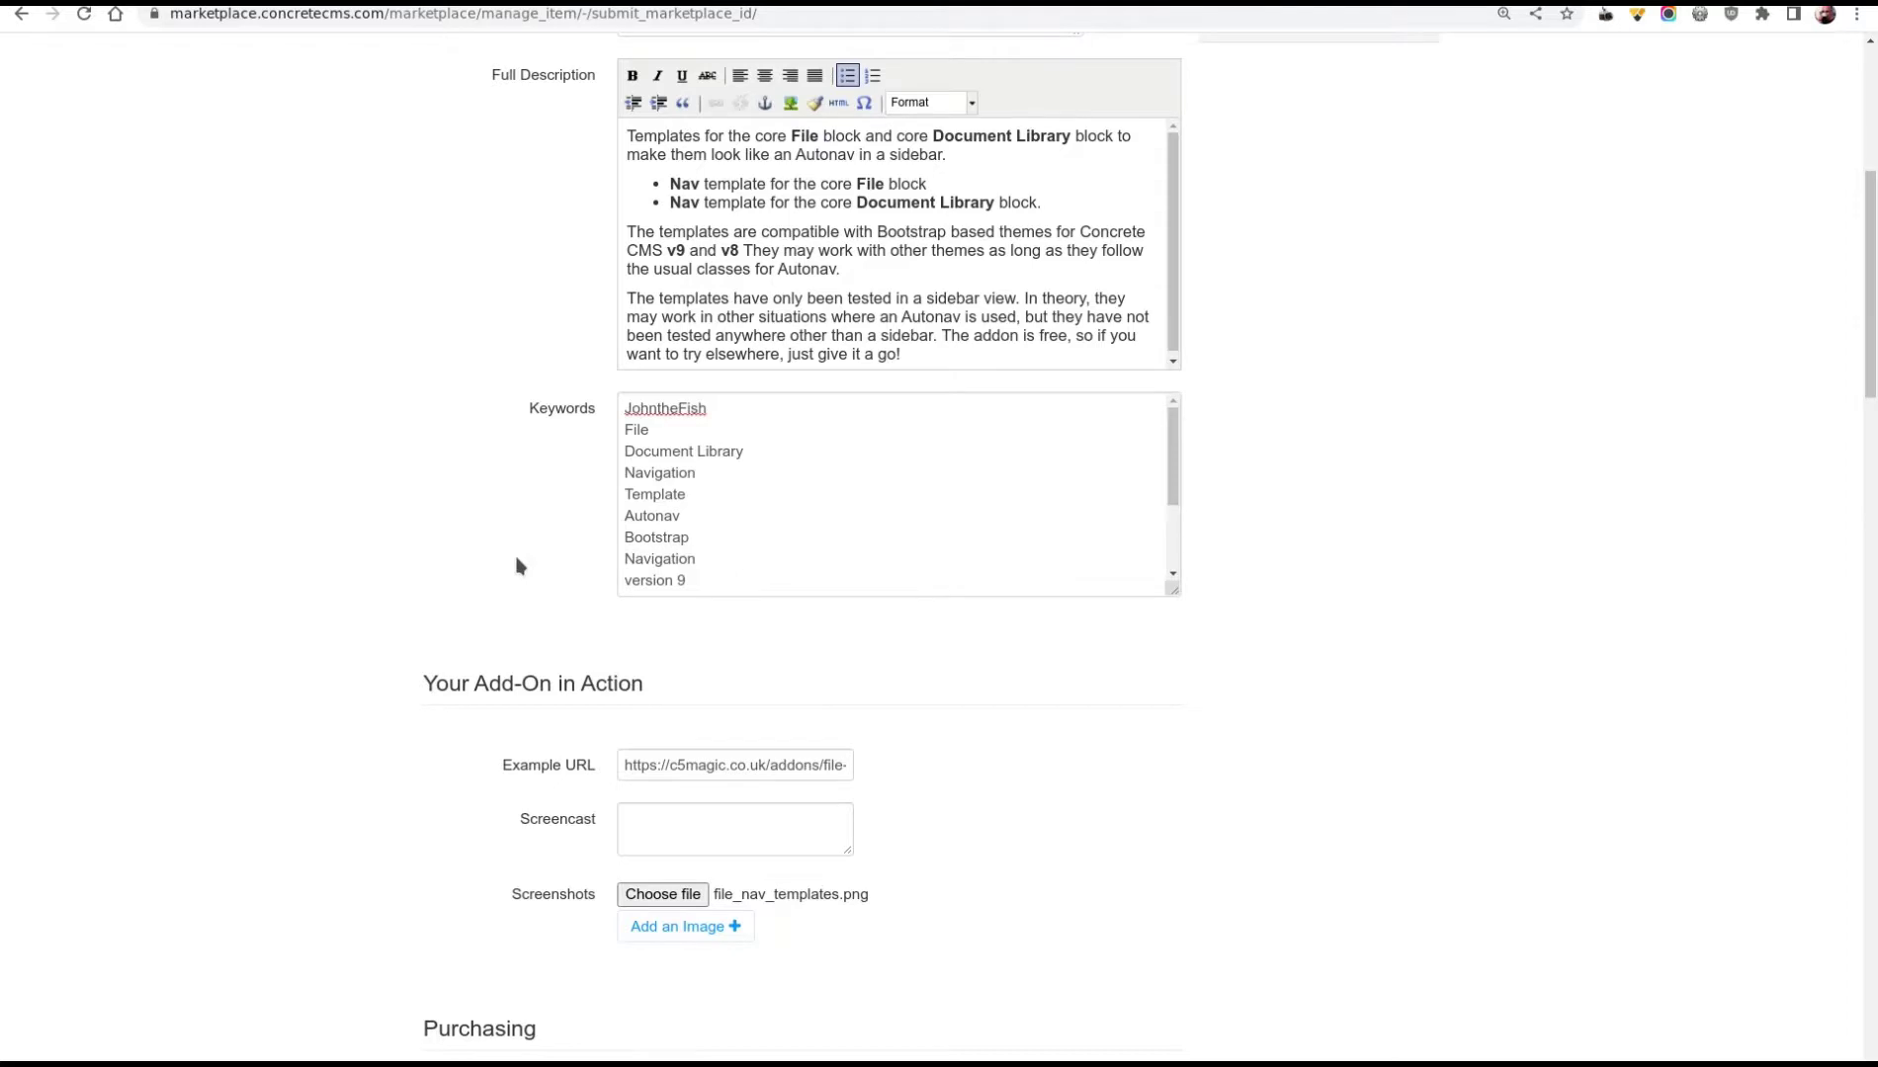
scroll(521, 567, down, 6)
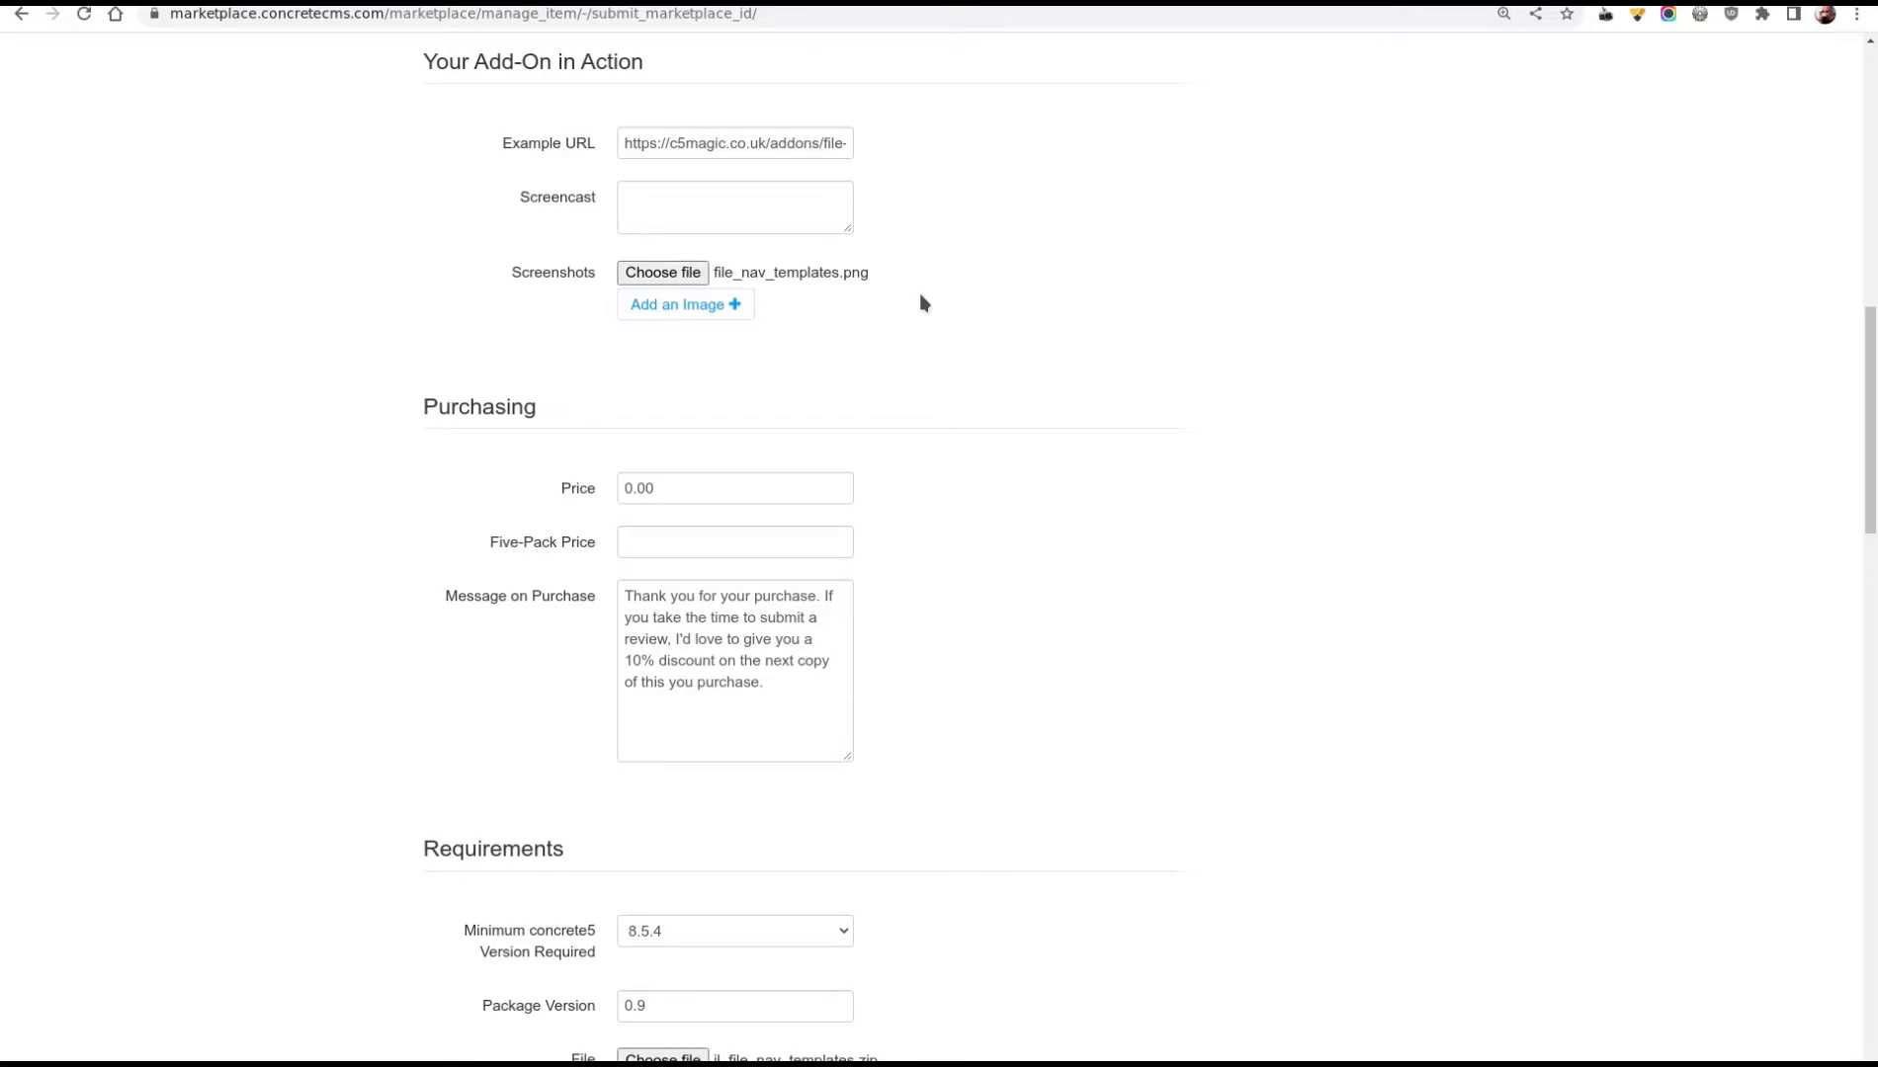
scroll(1015, 473, down, 4)
scroll(1017, 475, up, 1)
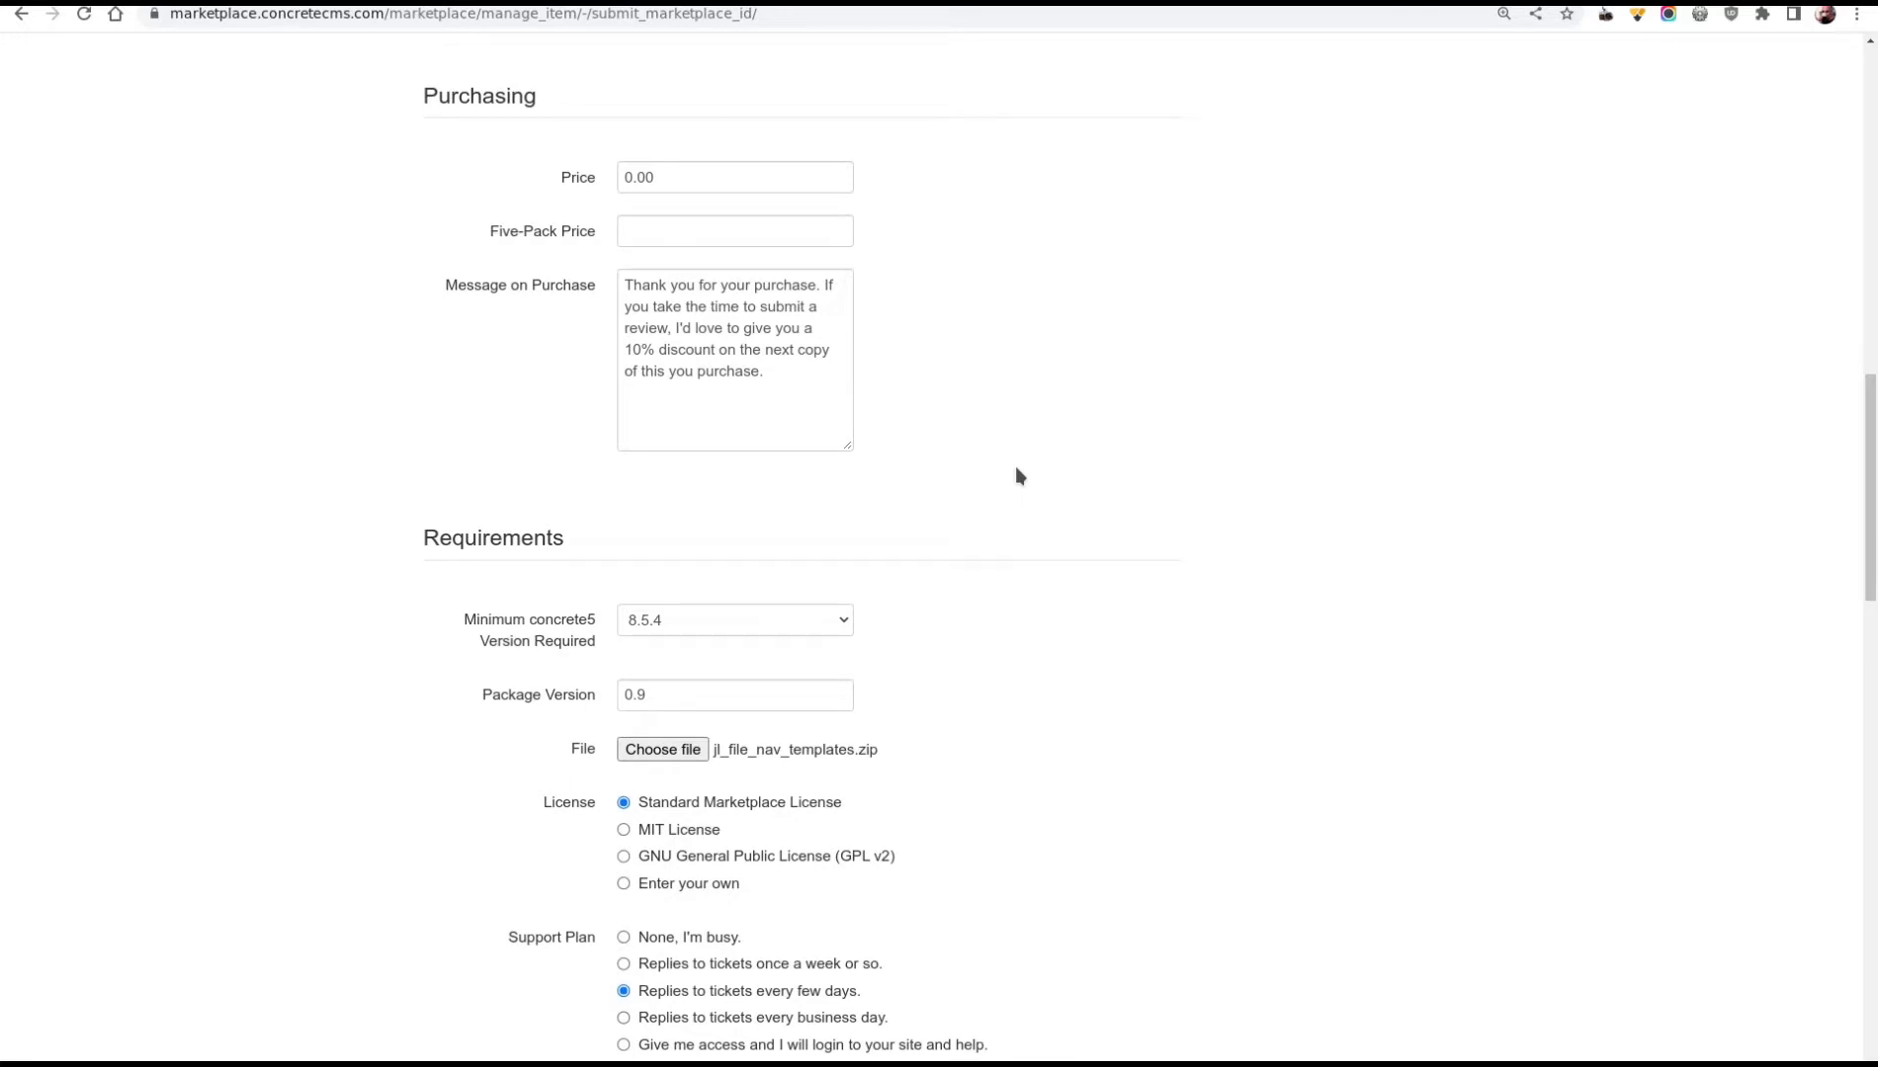
scroll(1018, 475, down, 5)
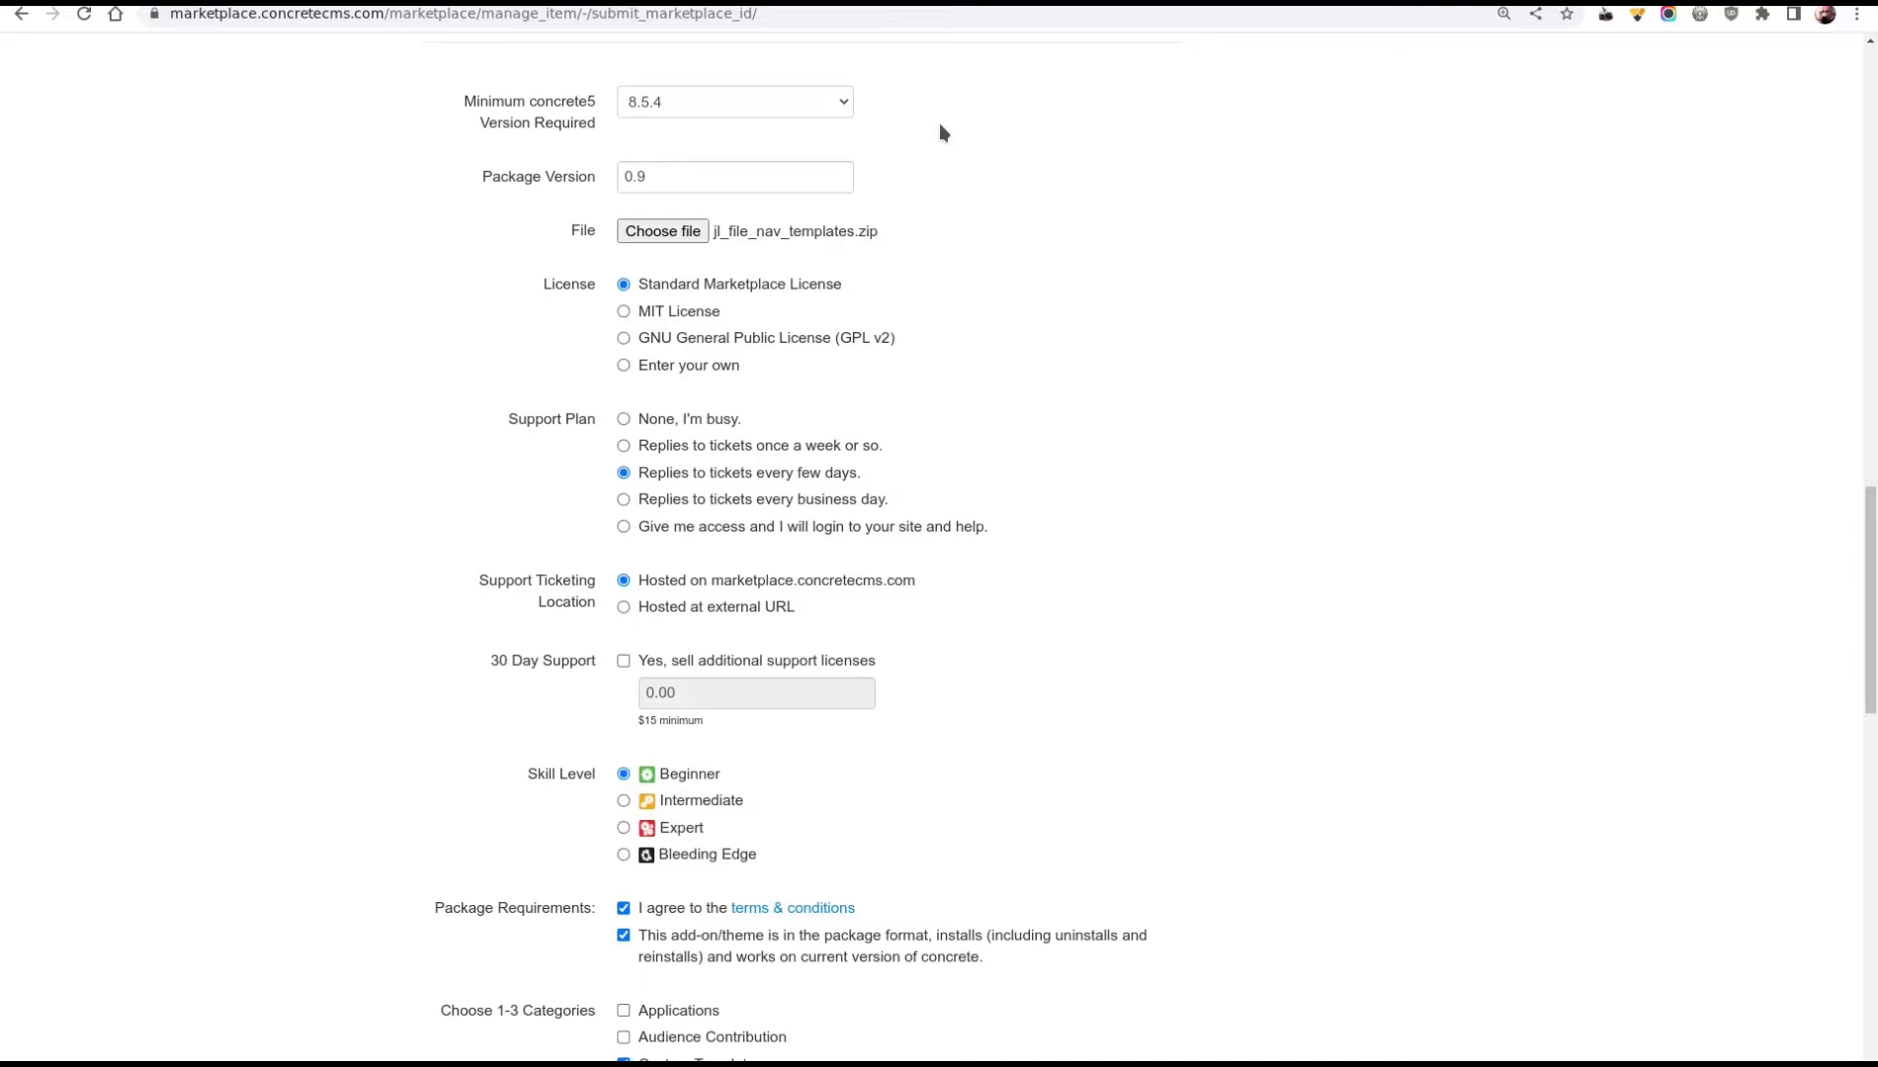
scroll(775, 222, down, 2)
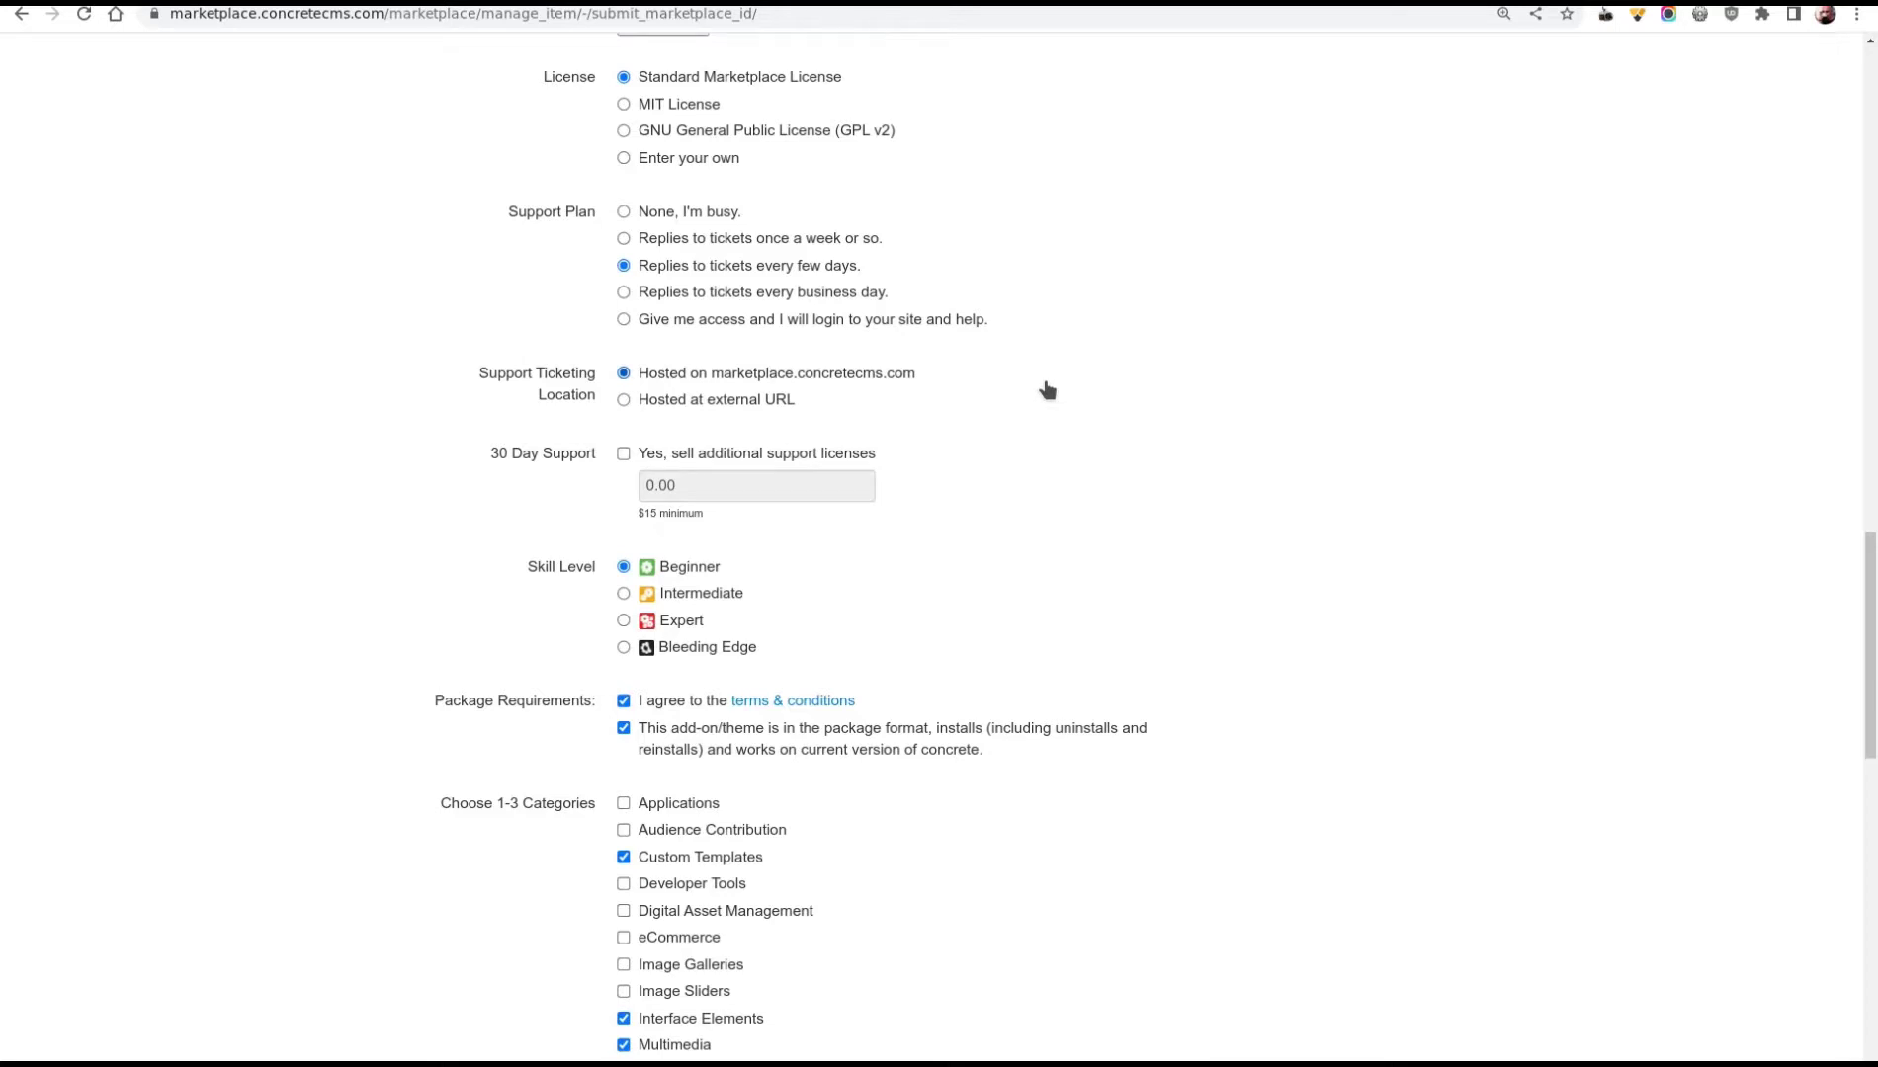
scroll(1046, 391, down, 3)
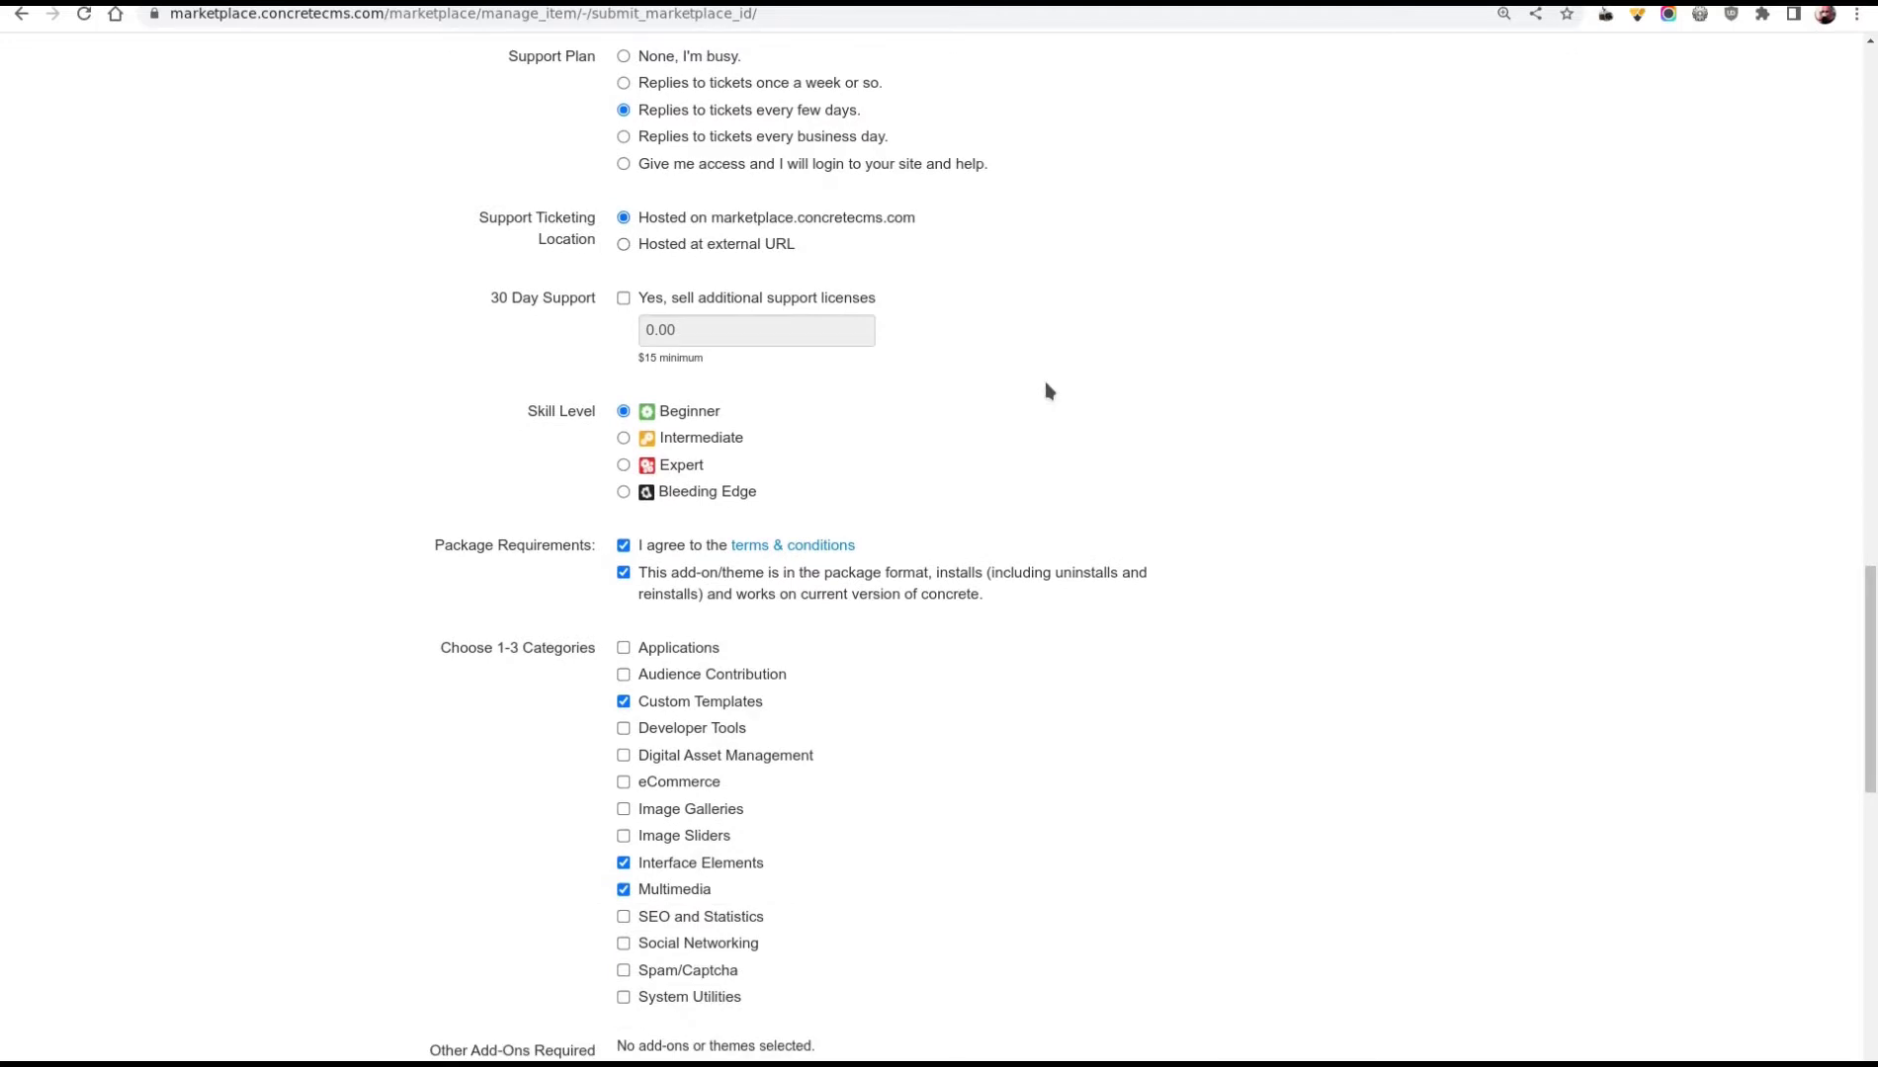
scroll(949, 376, down, 2)
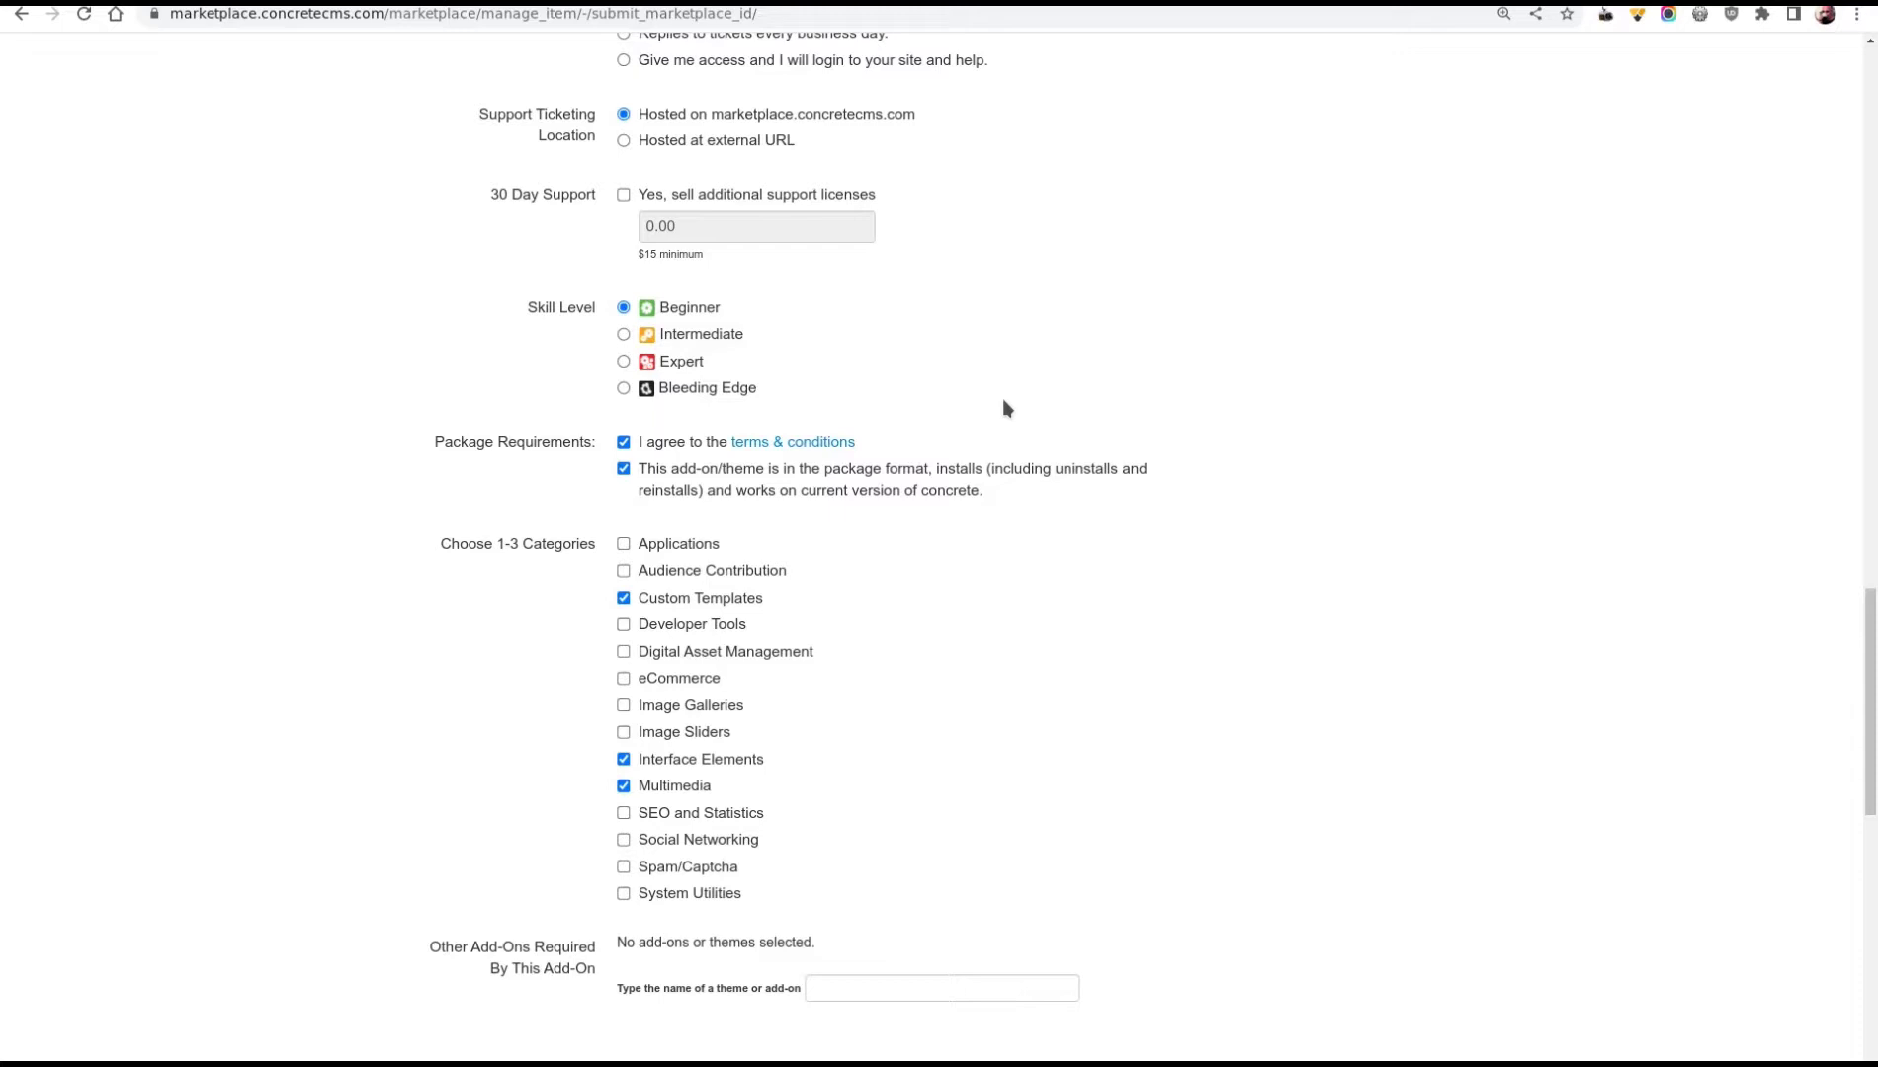
scroll(1003, 400, down, 3)
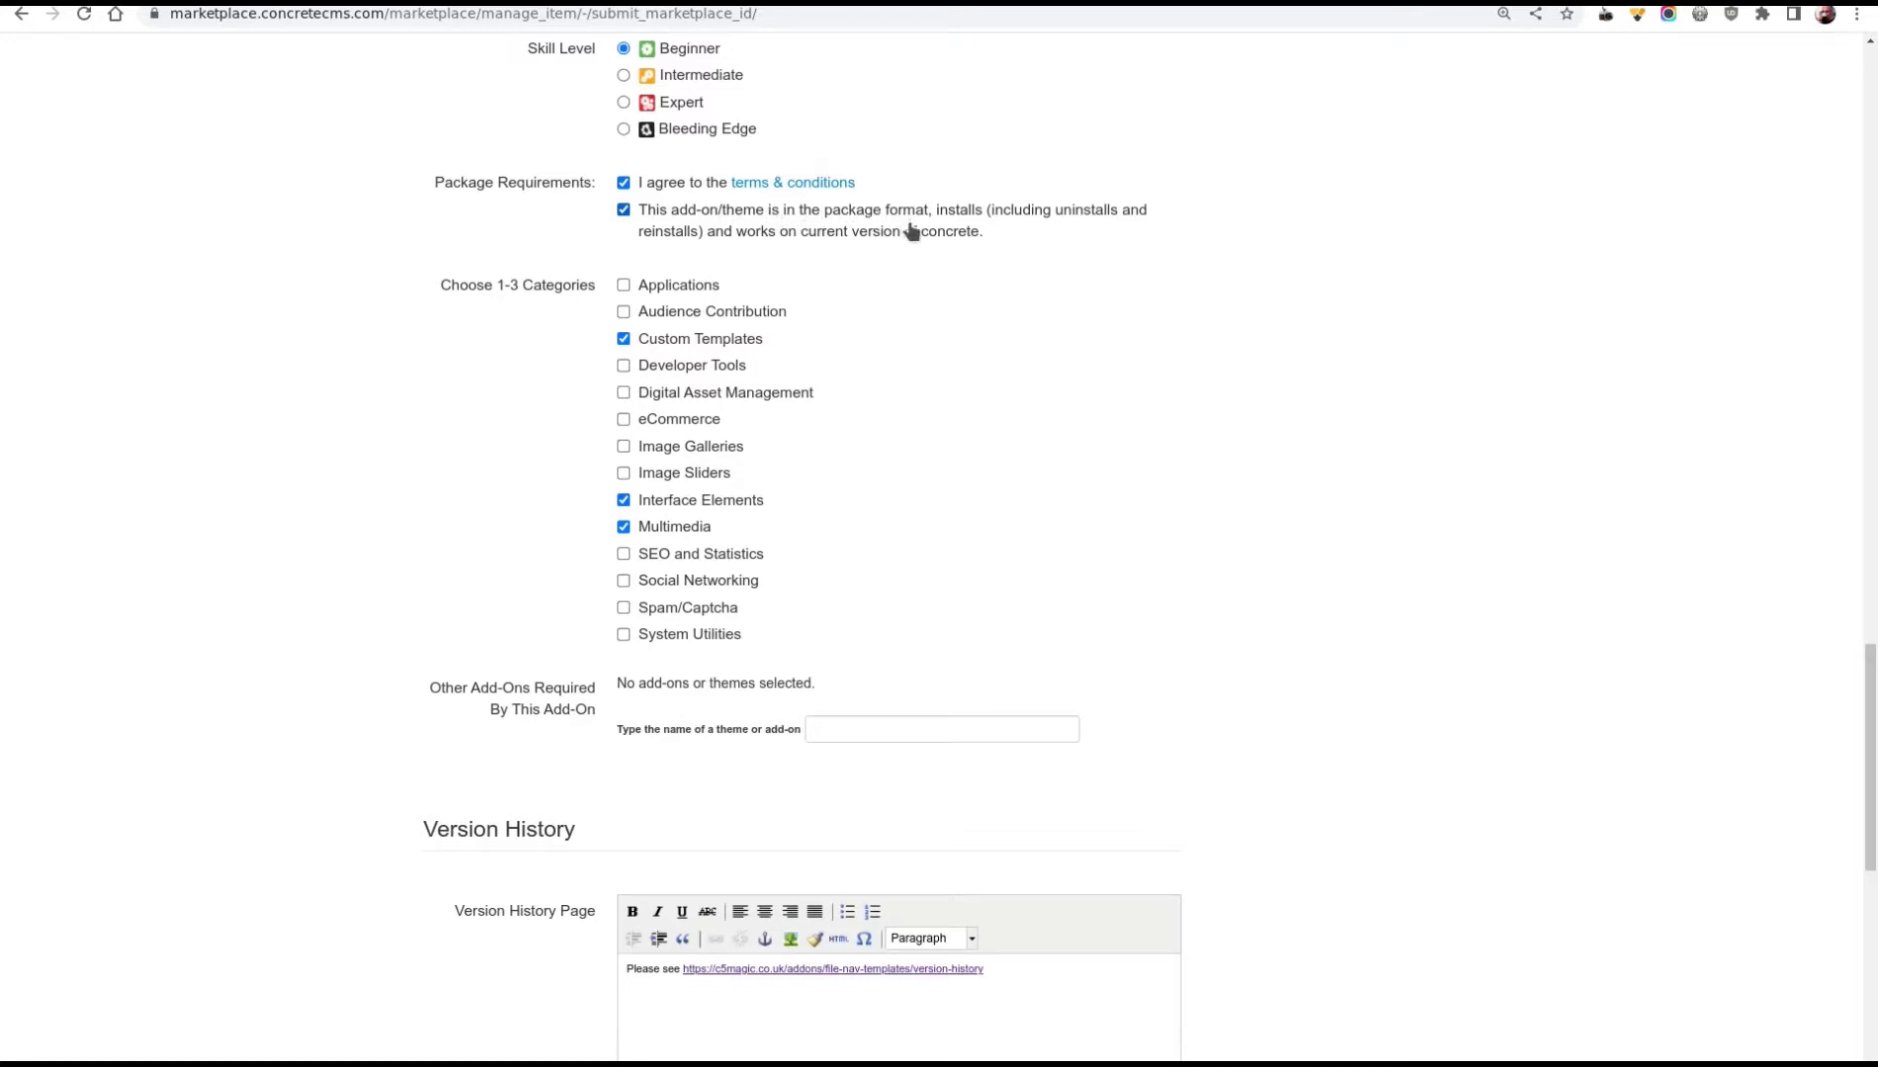
scroll(921, 273, down, 2)
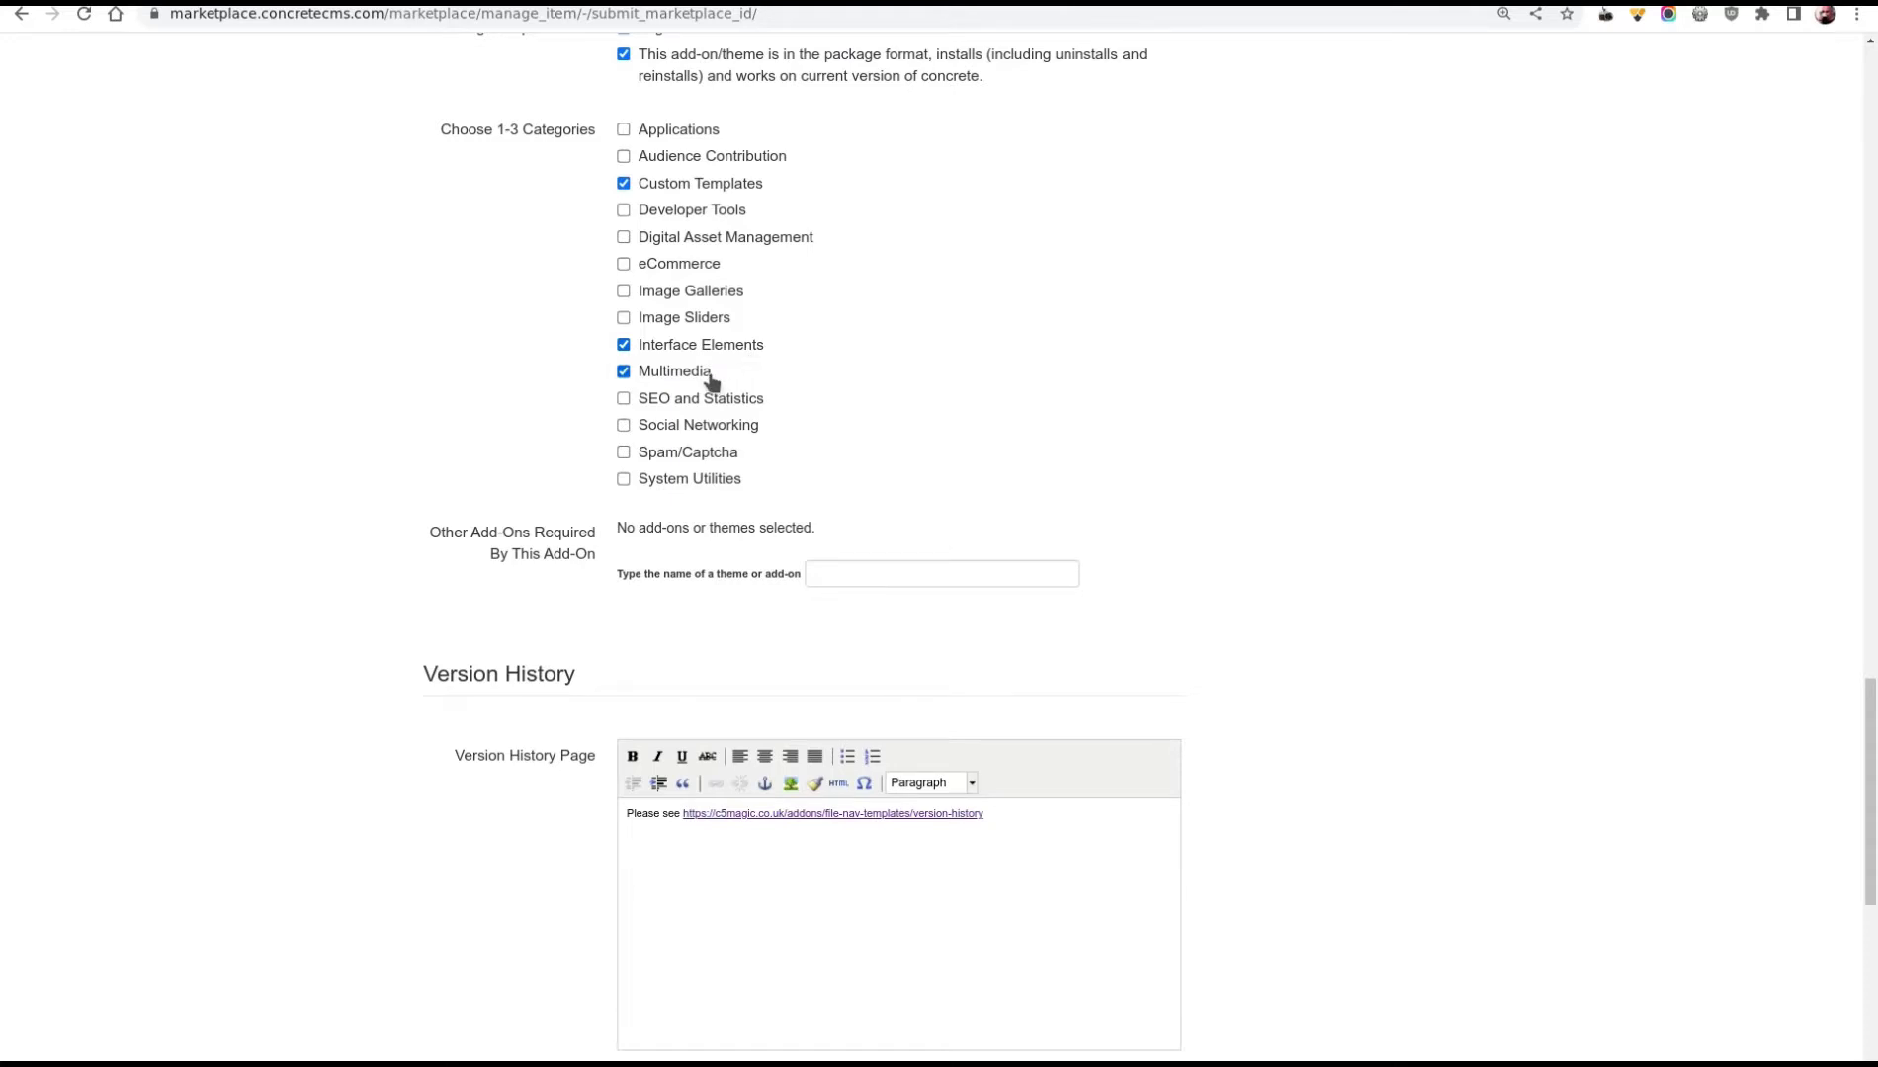
scroll(1081, 406, down, 3)
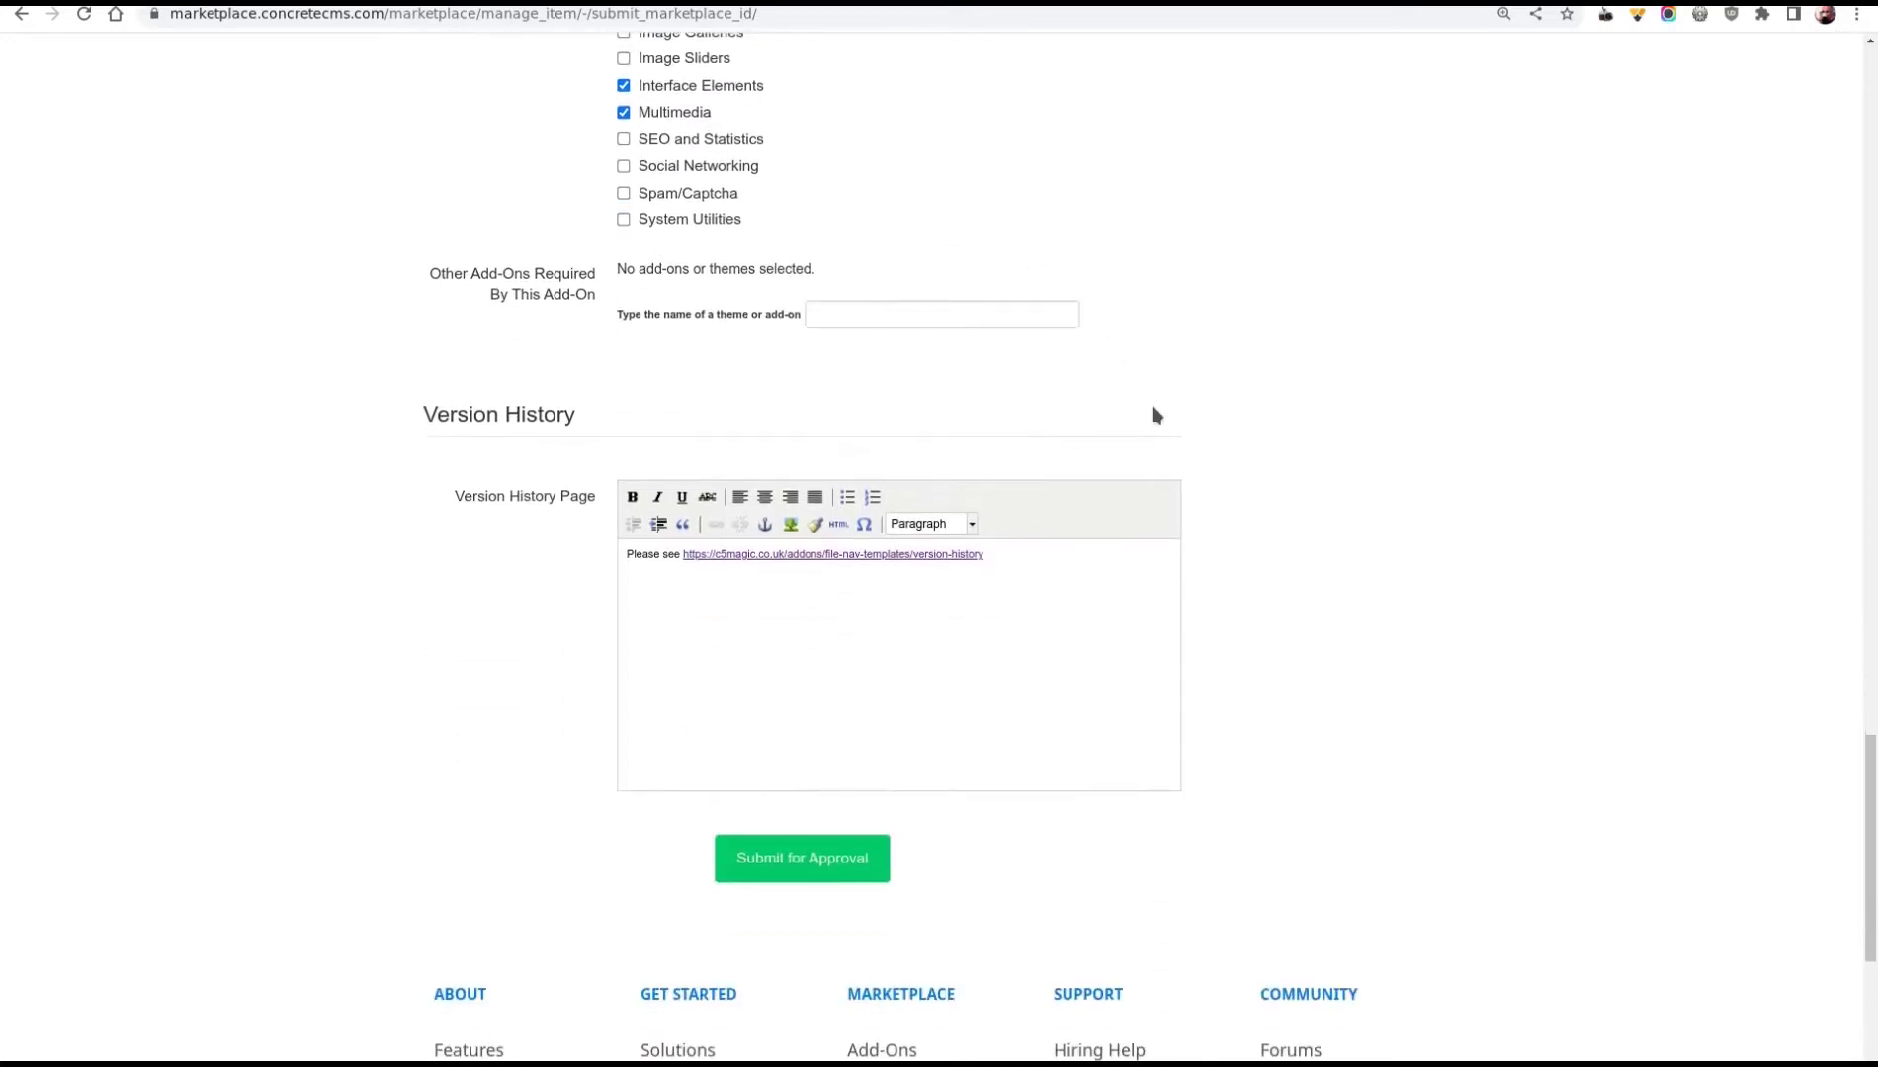
scroll(1293, 534, down, 1)
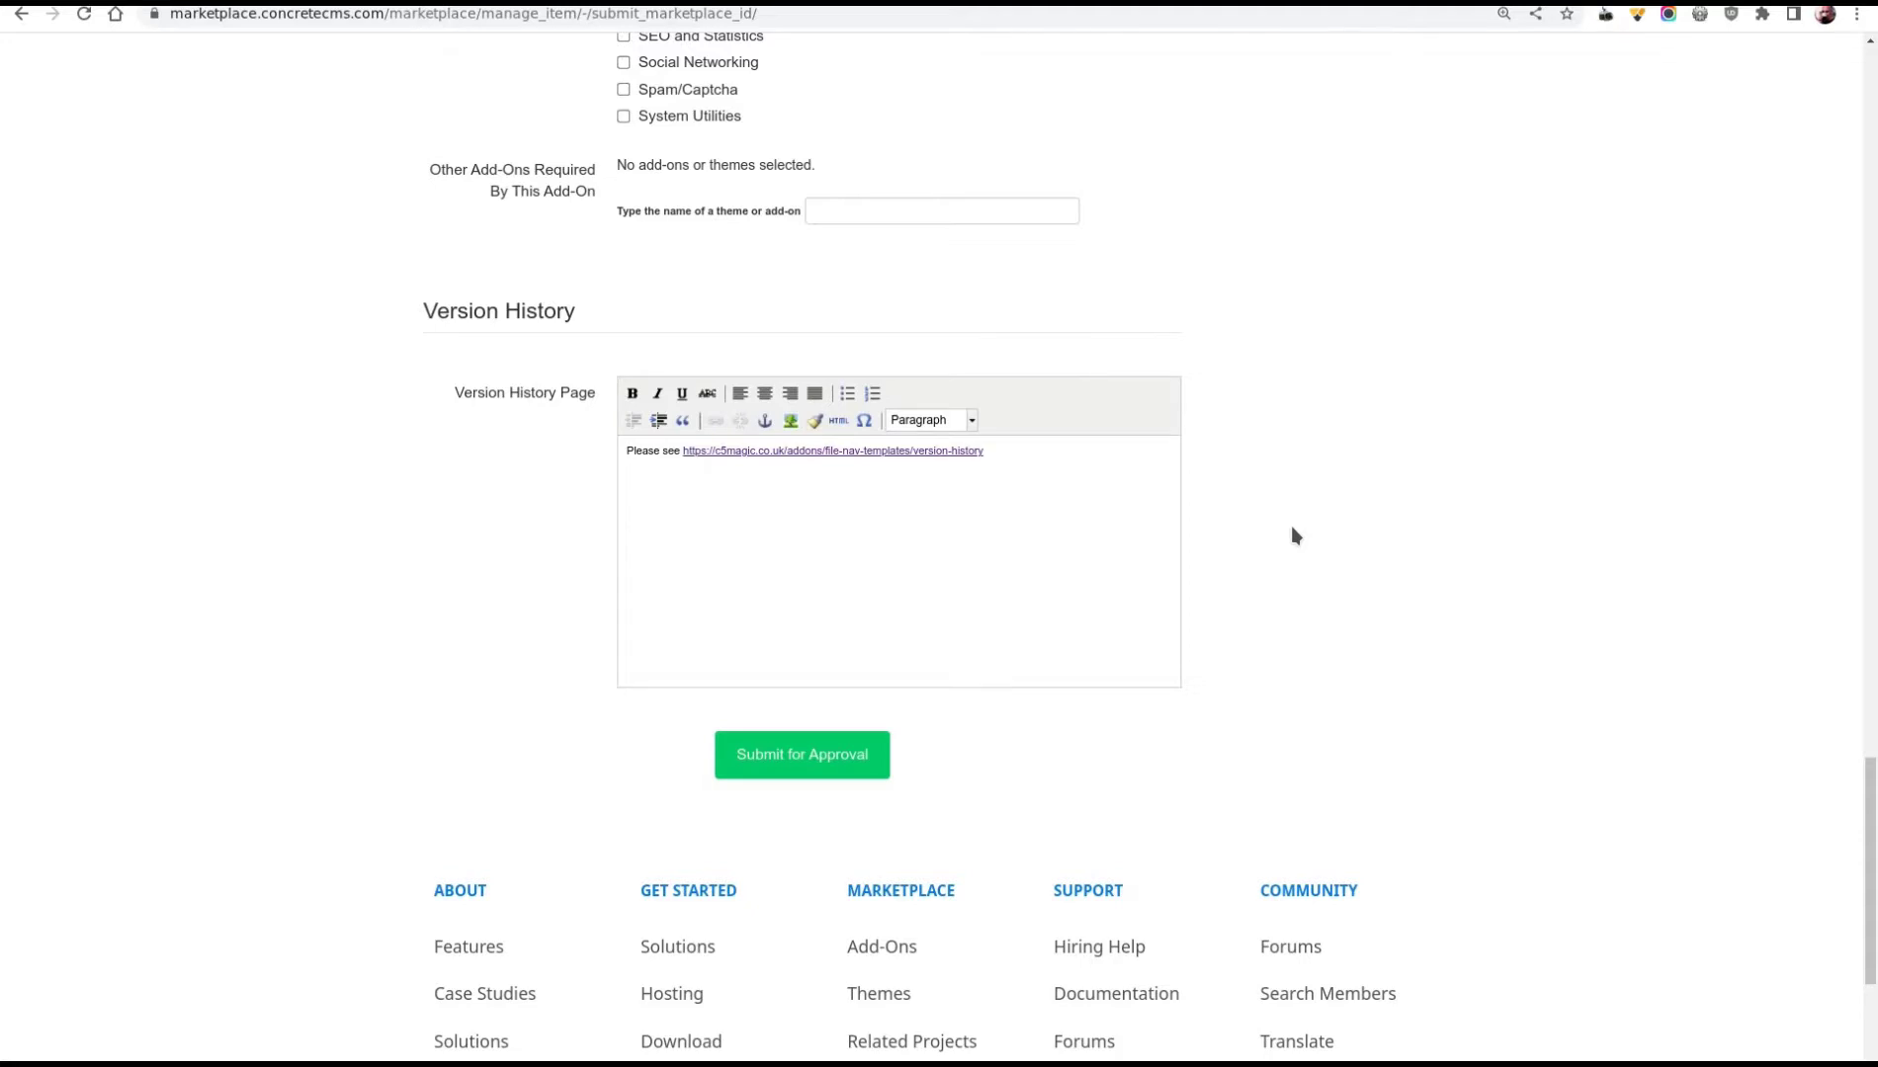
Submit File Nav Templates for approval and confirm all version 0.9 automatic tests pass
click(819, 768)
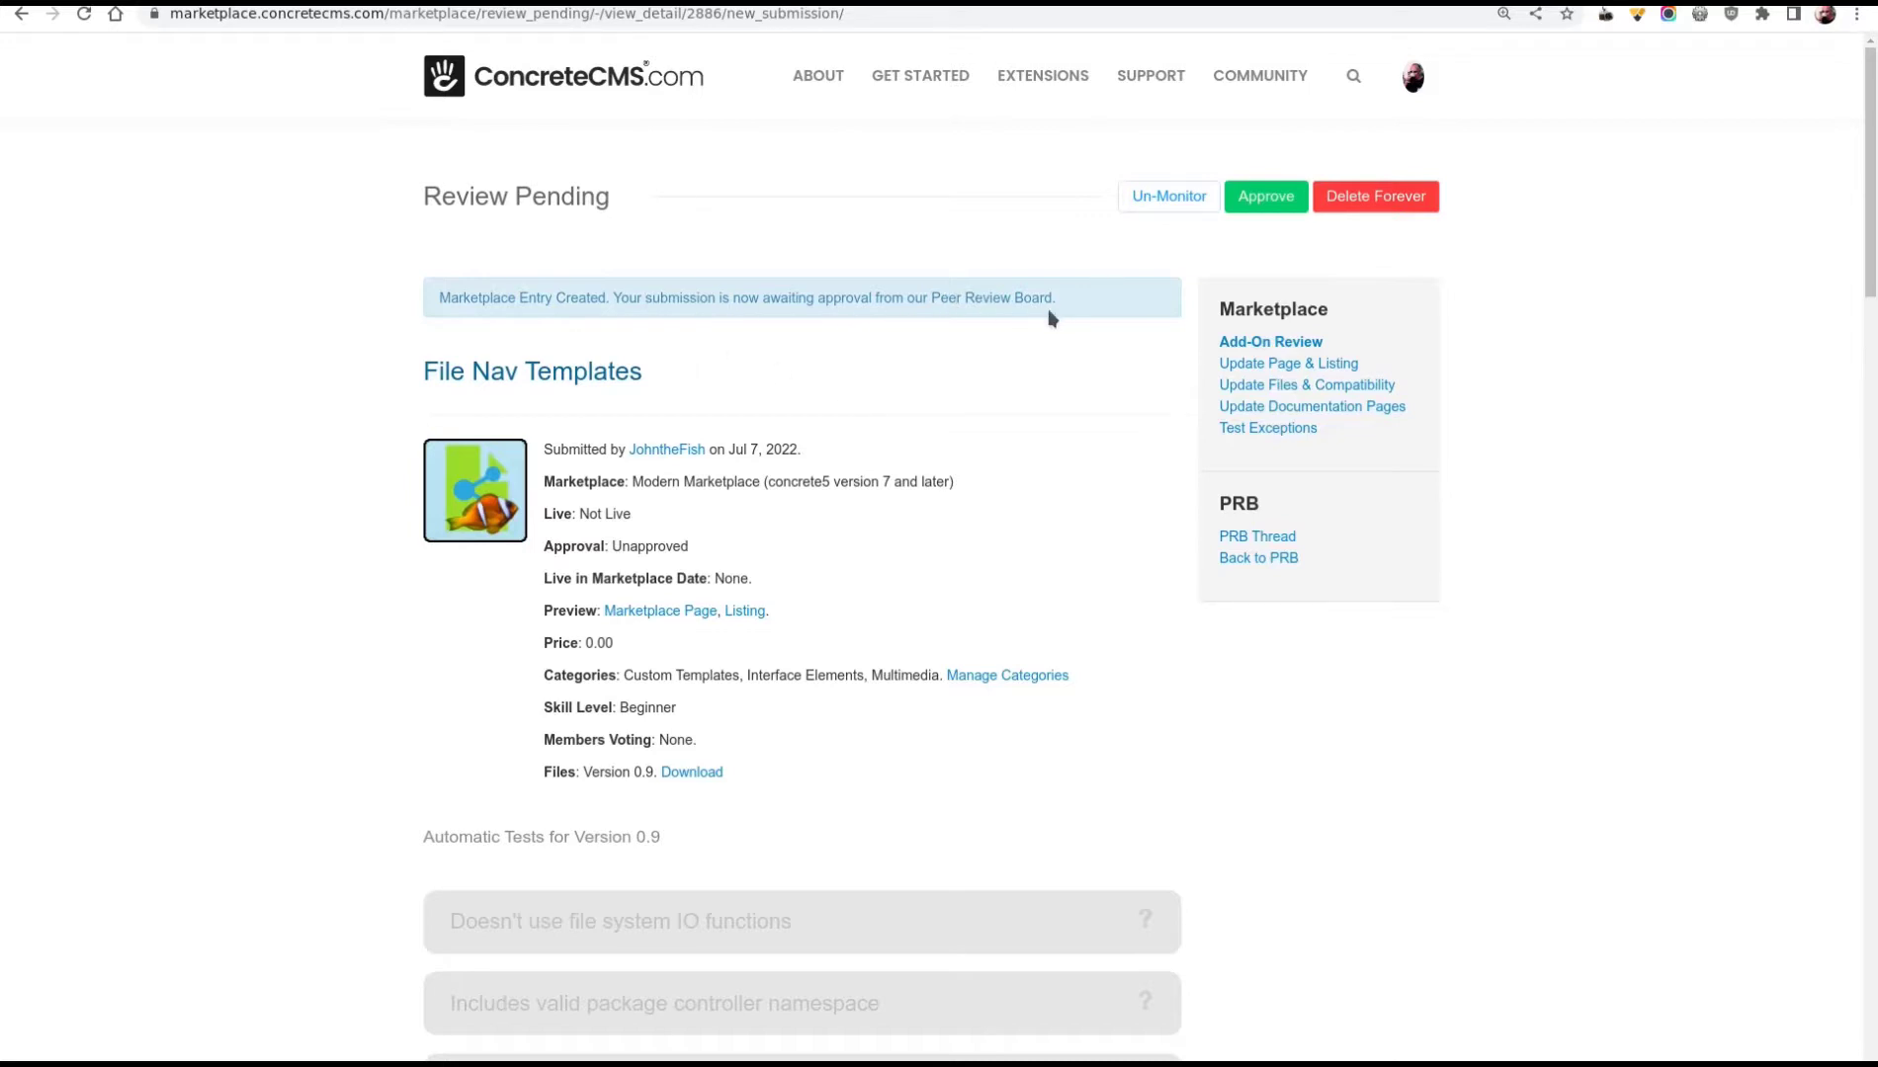
scroll(1132, 632, down, 7)
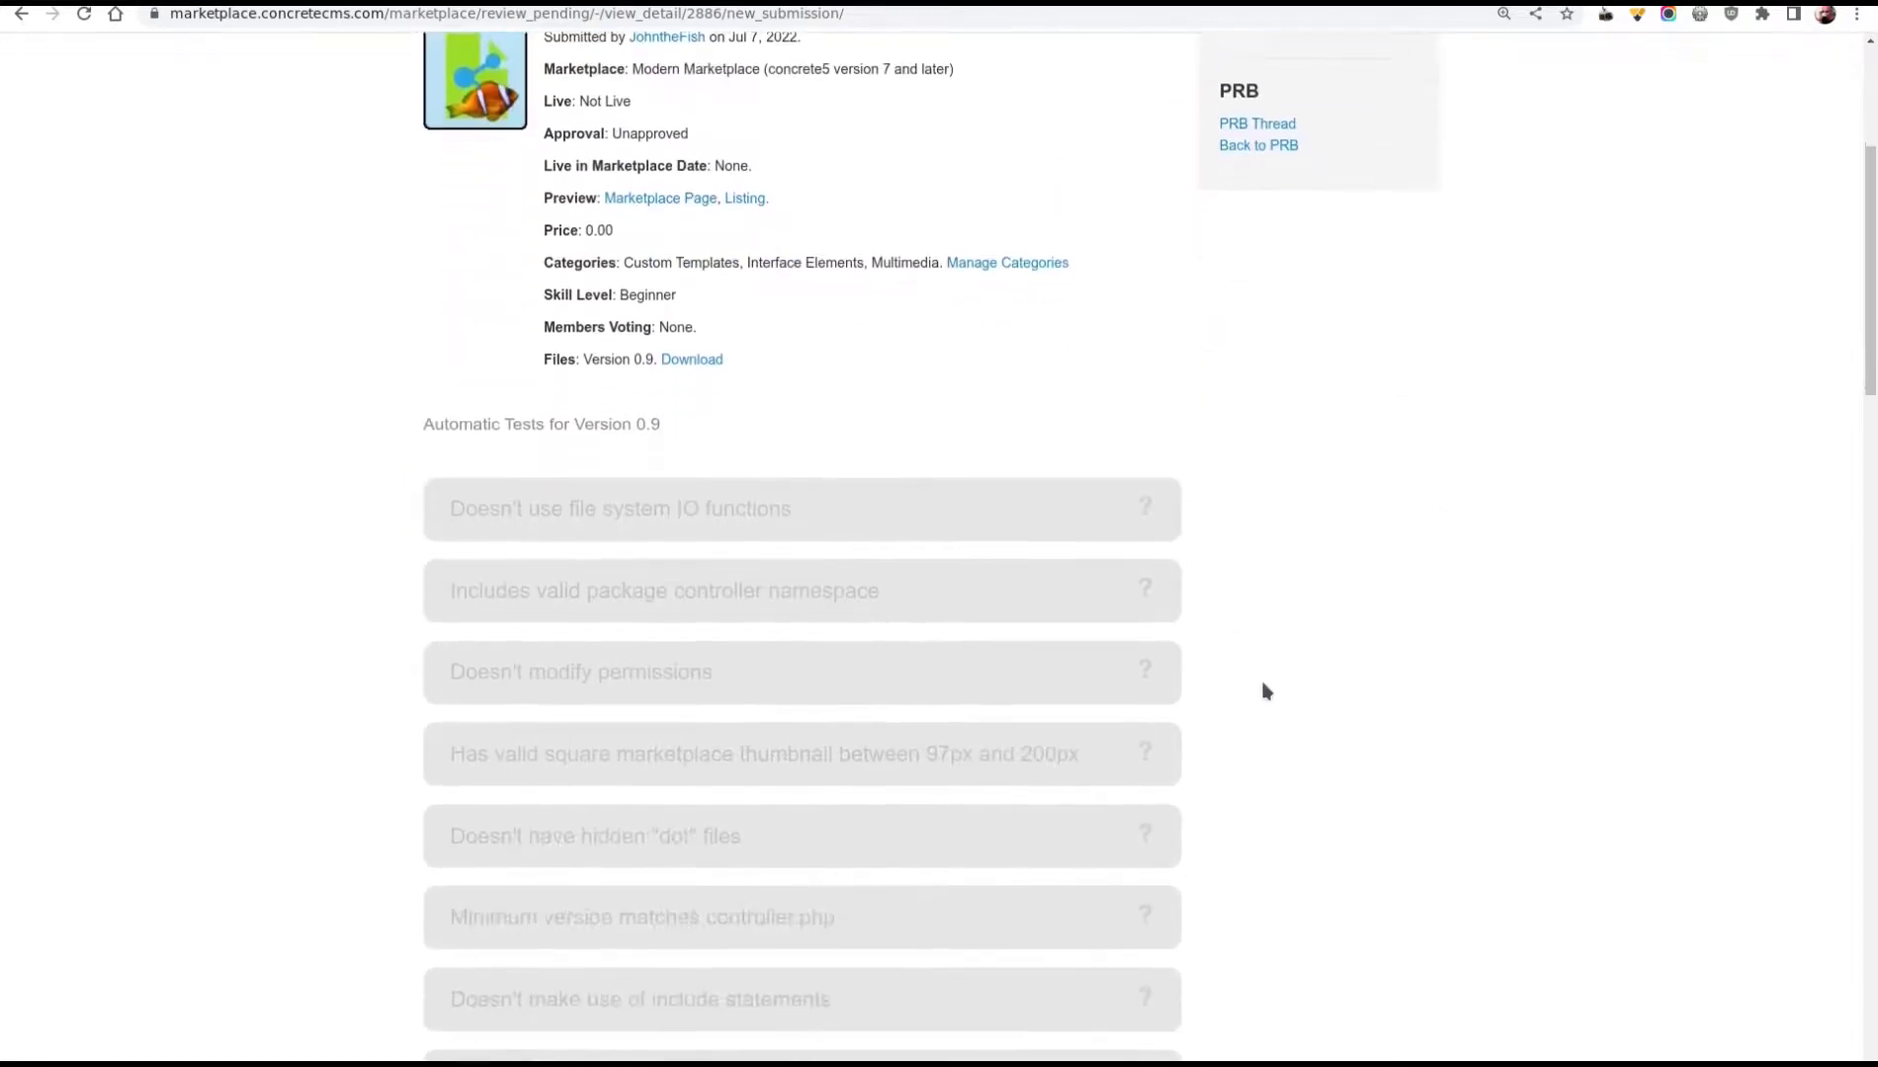
scroll(1266, 691, down, 5)
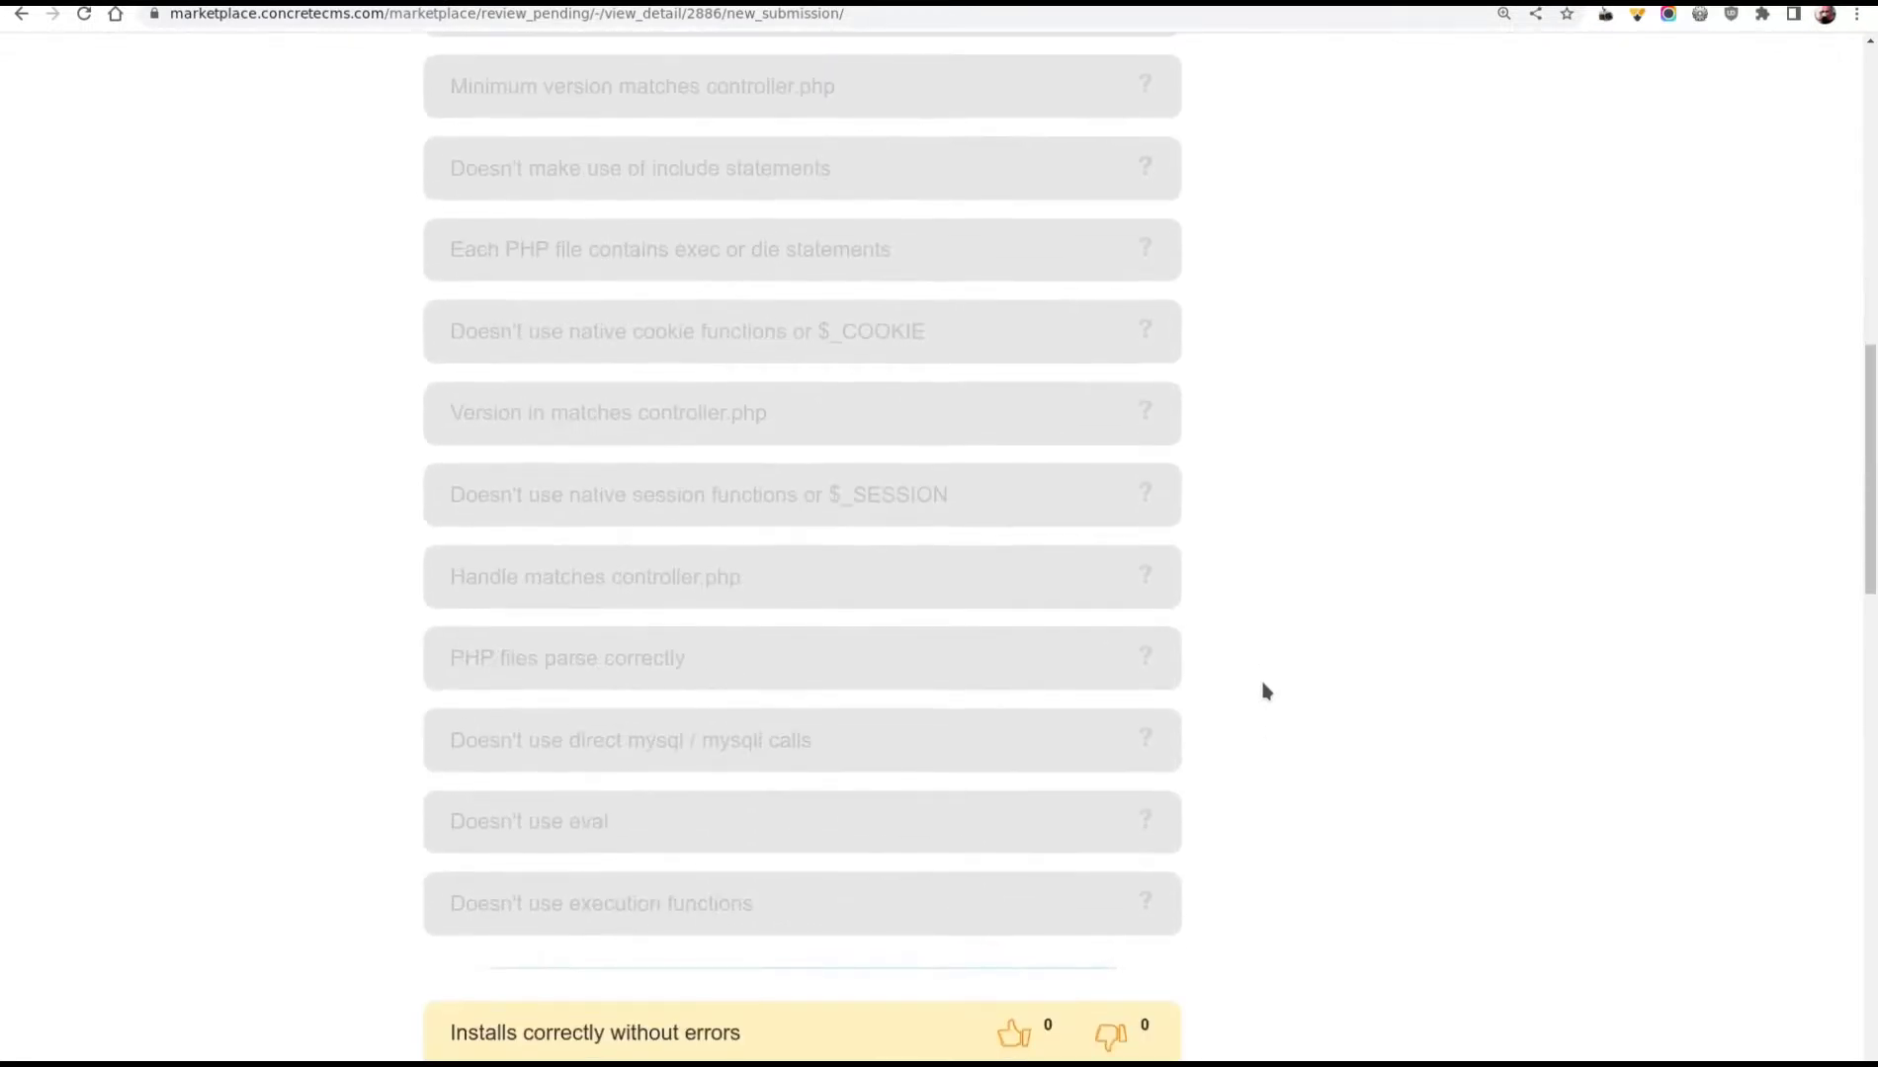
scroll(1266, 691, up, 1)
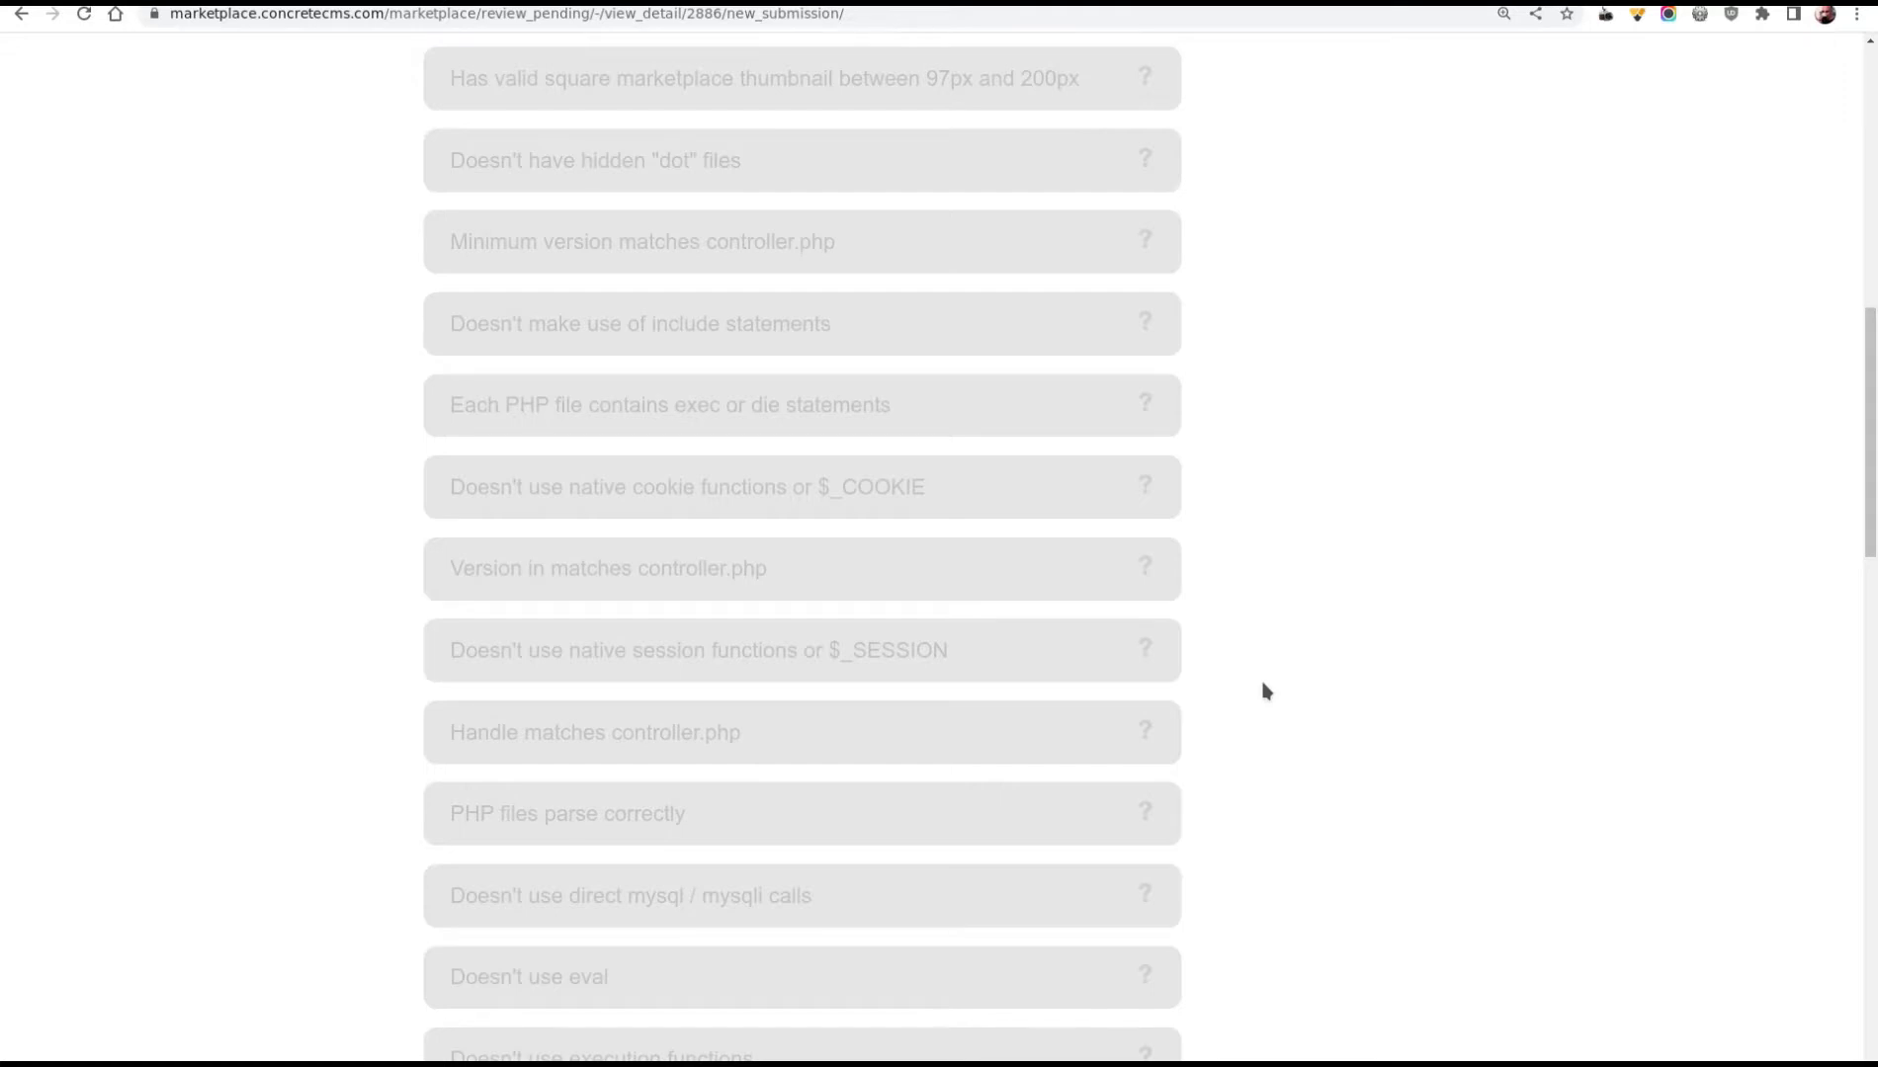
scroll(1266, 691, up, 1)
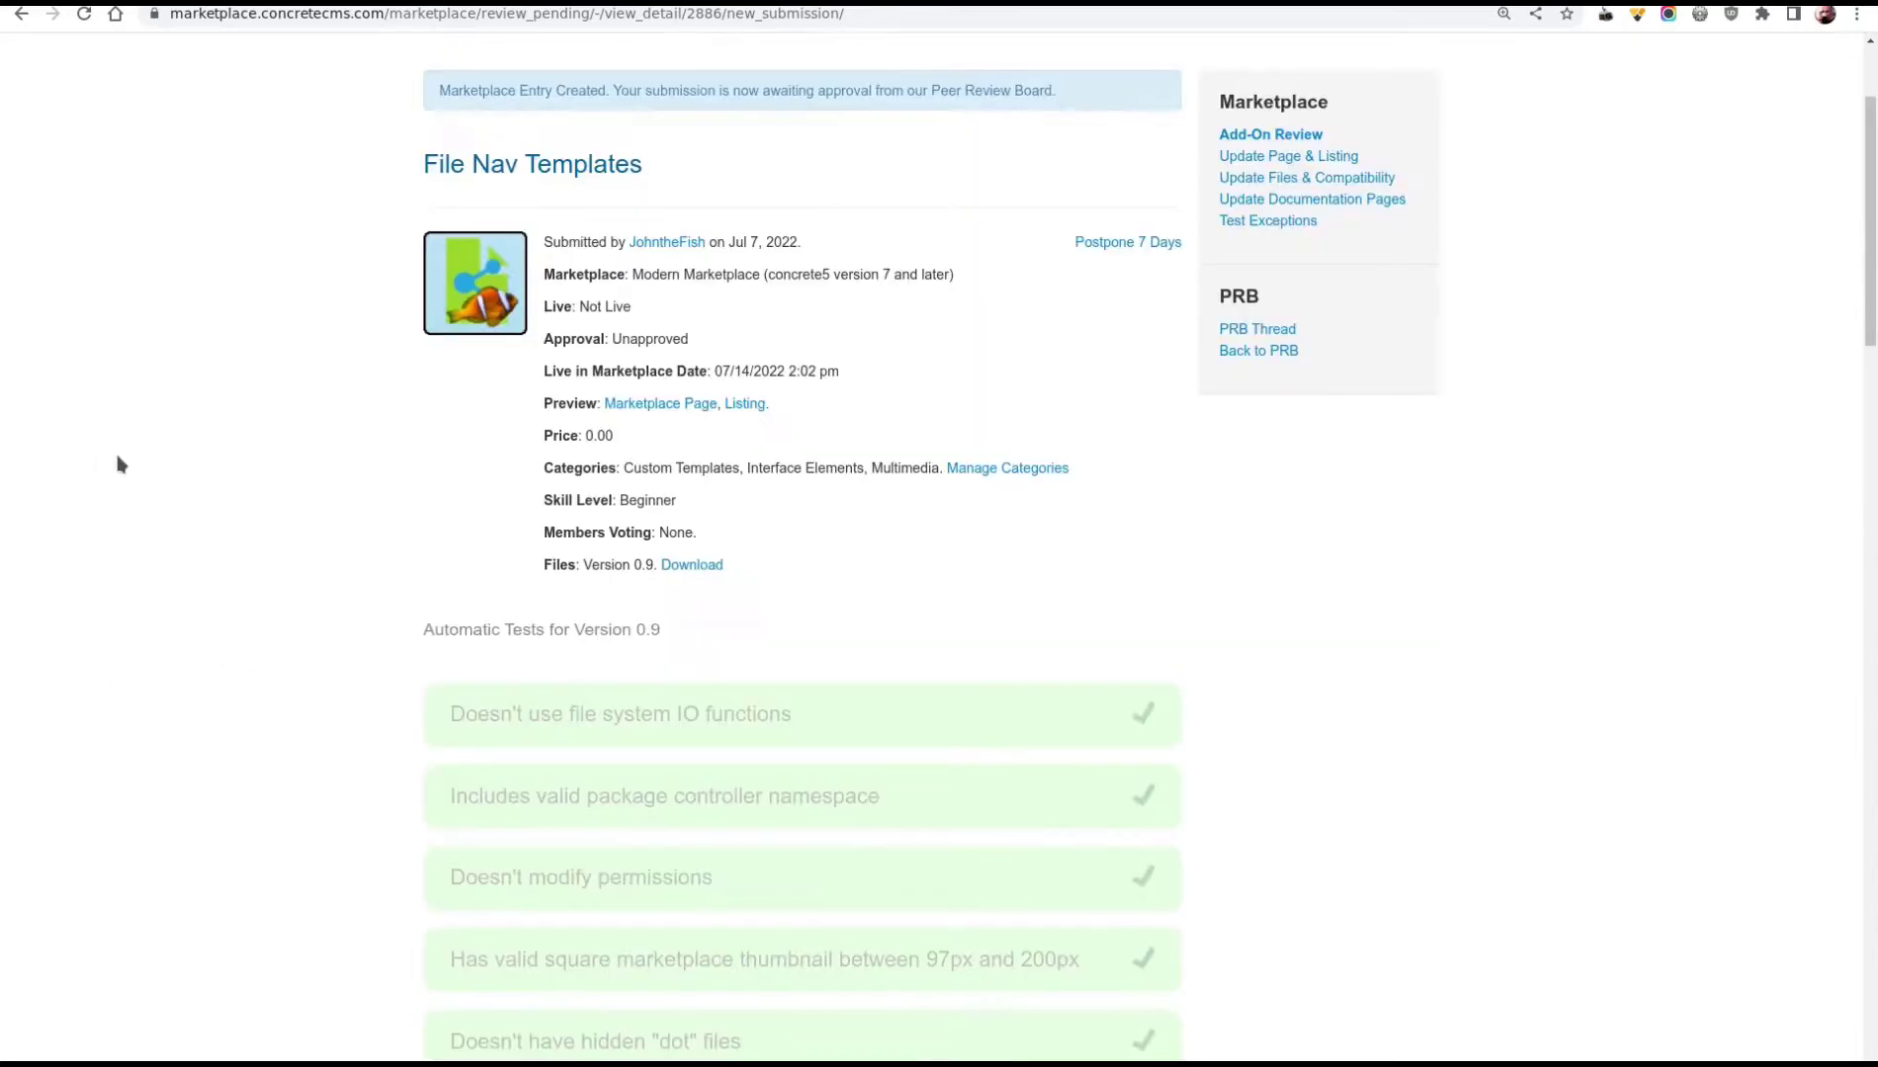
scroll(307, 553, down, 3)
scroll(909, 568, down, 8)
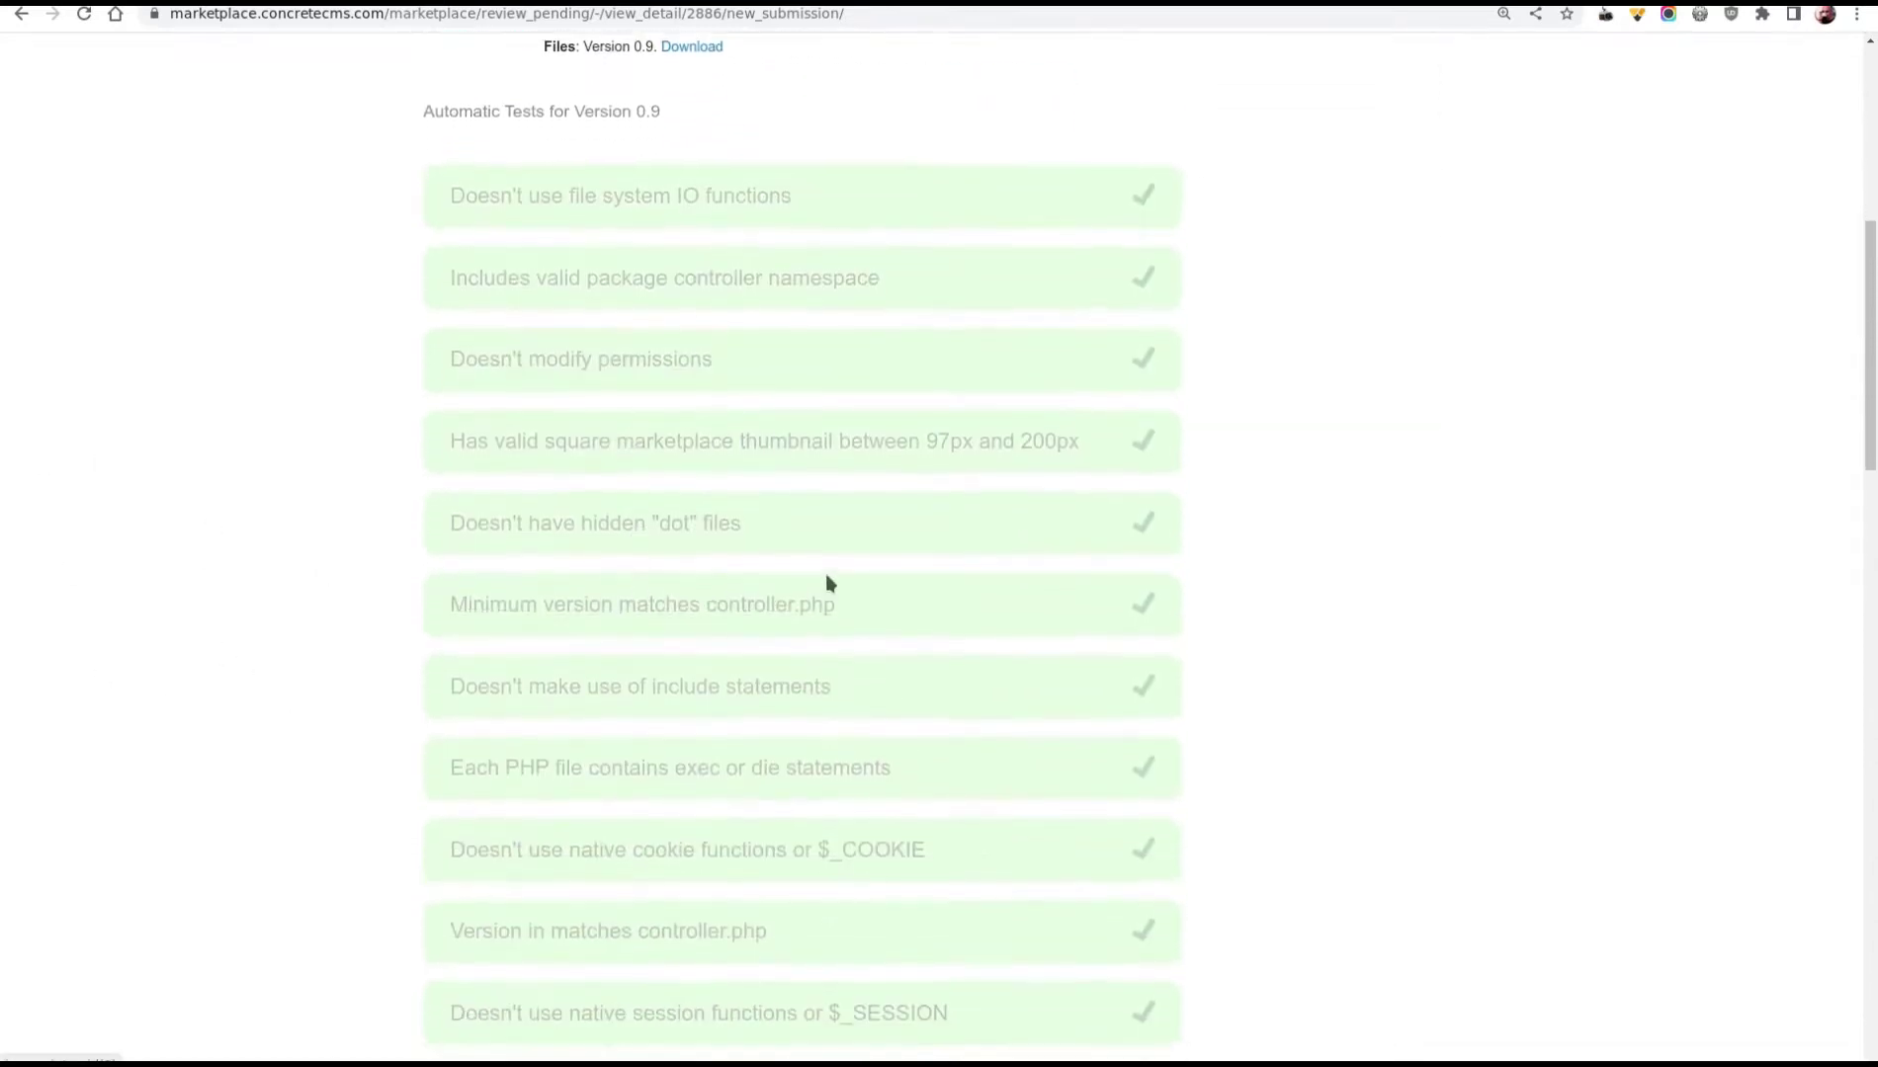
scroll(909, 571, down, 2)
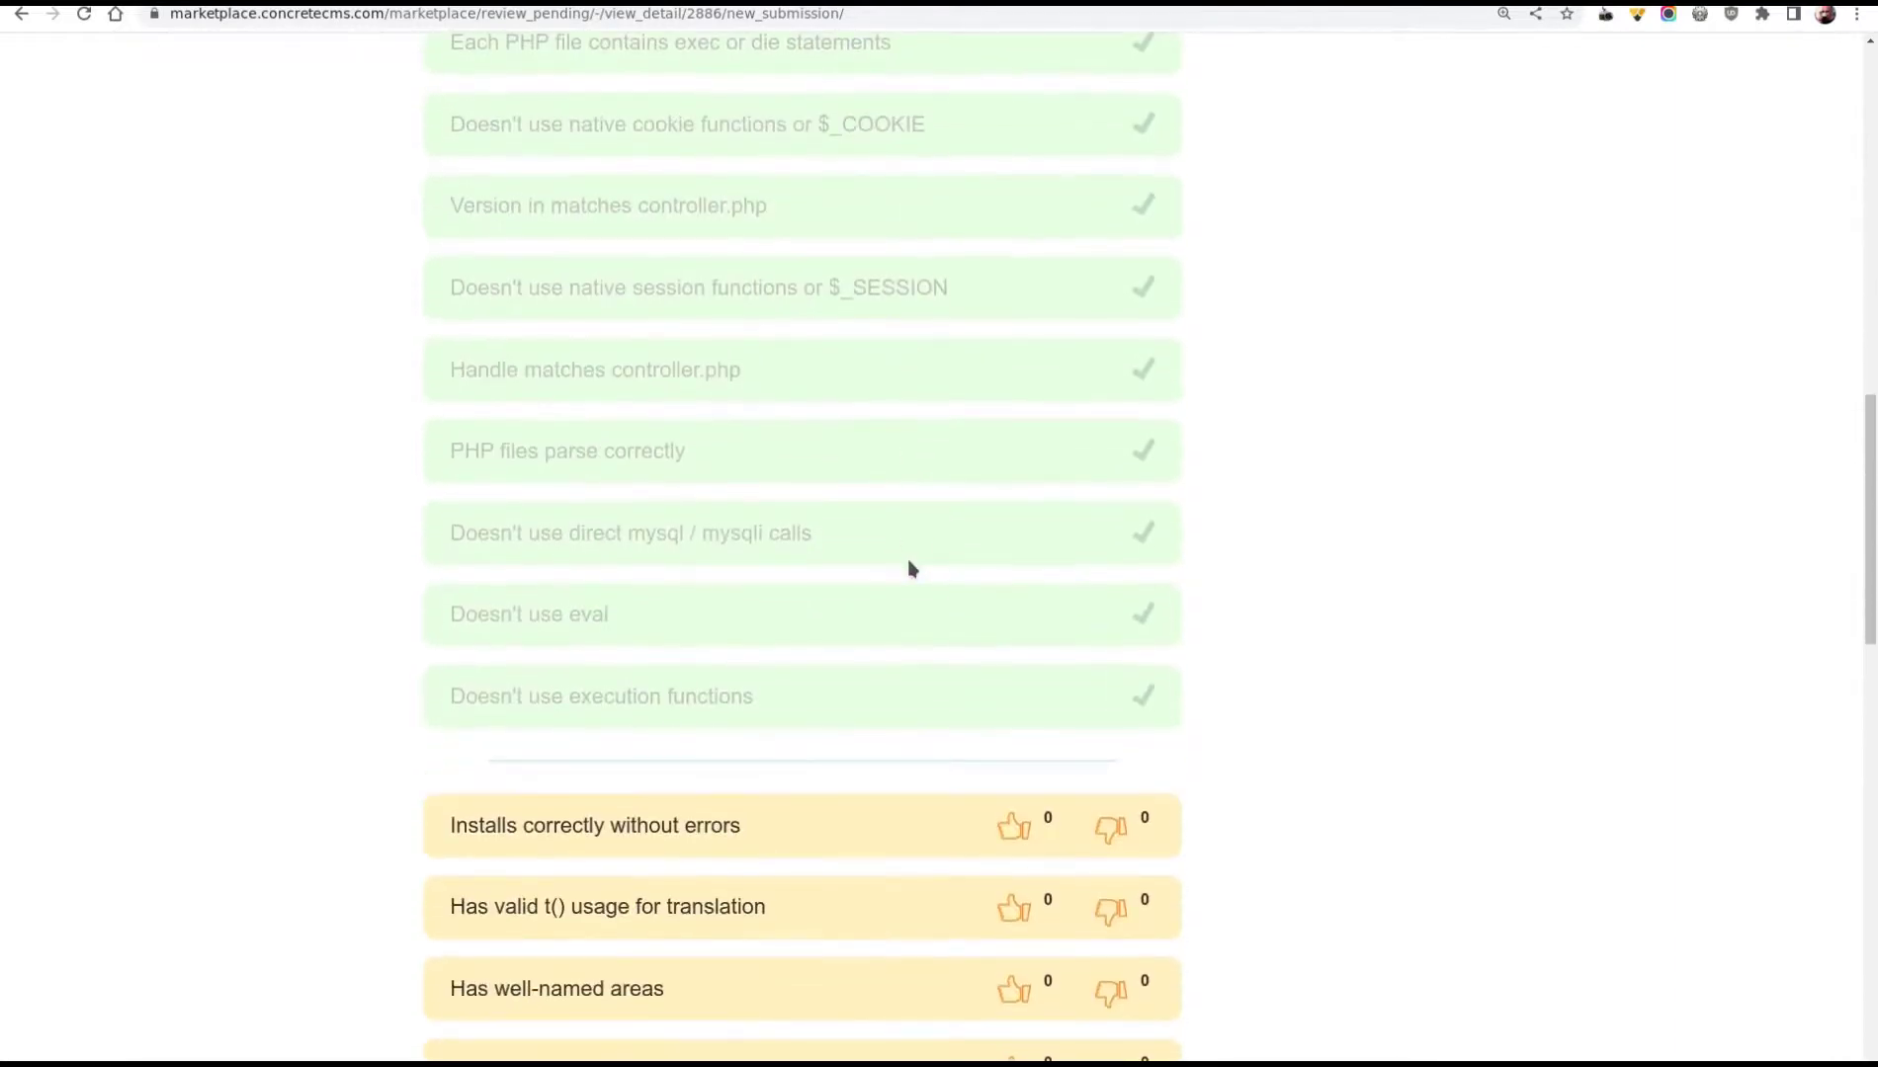
scroll(294, 730, up, 1)
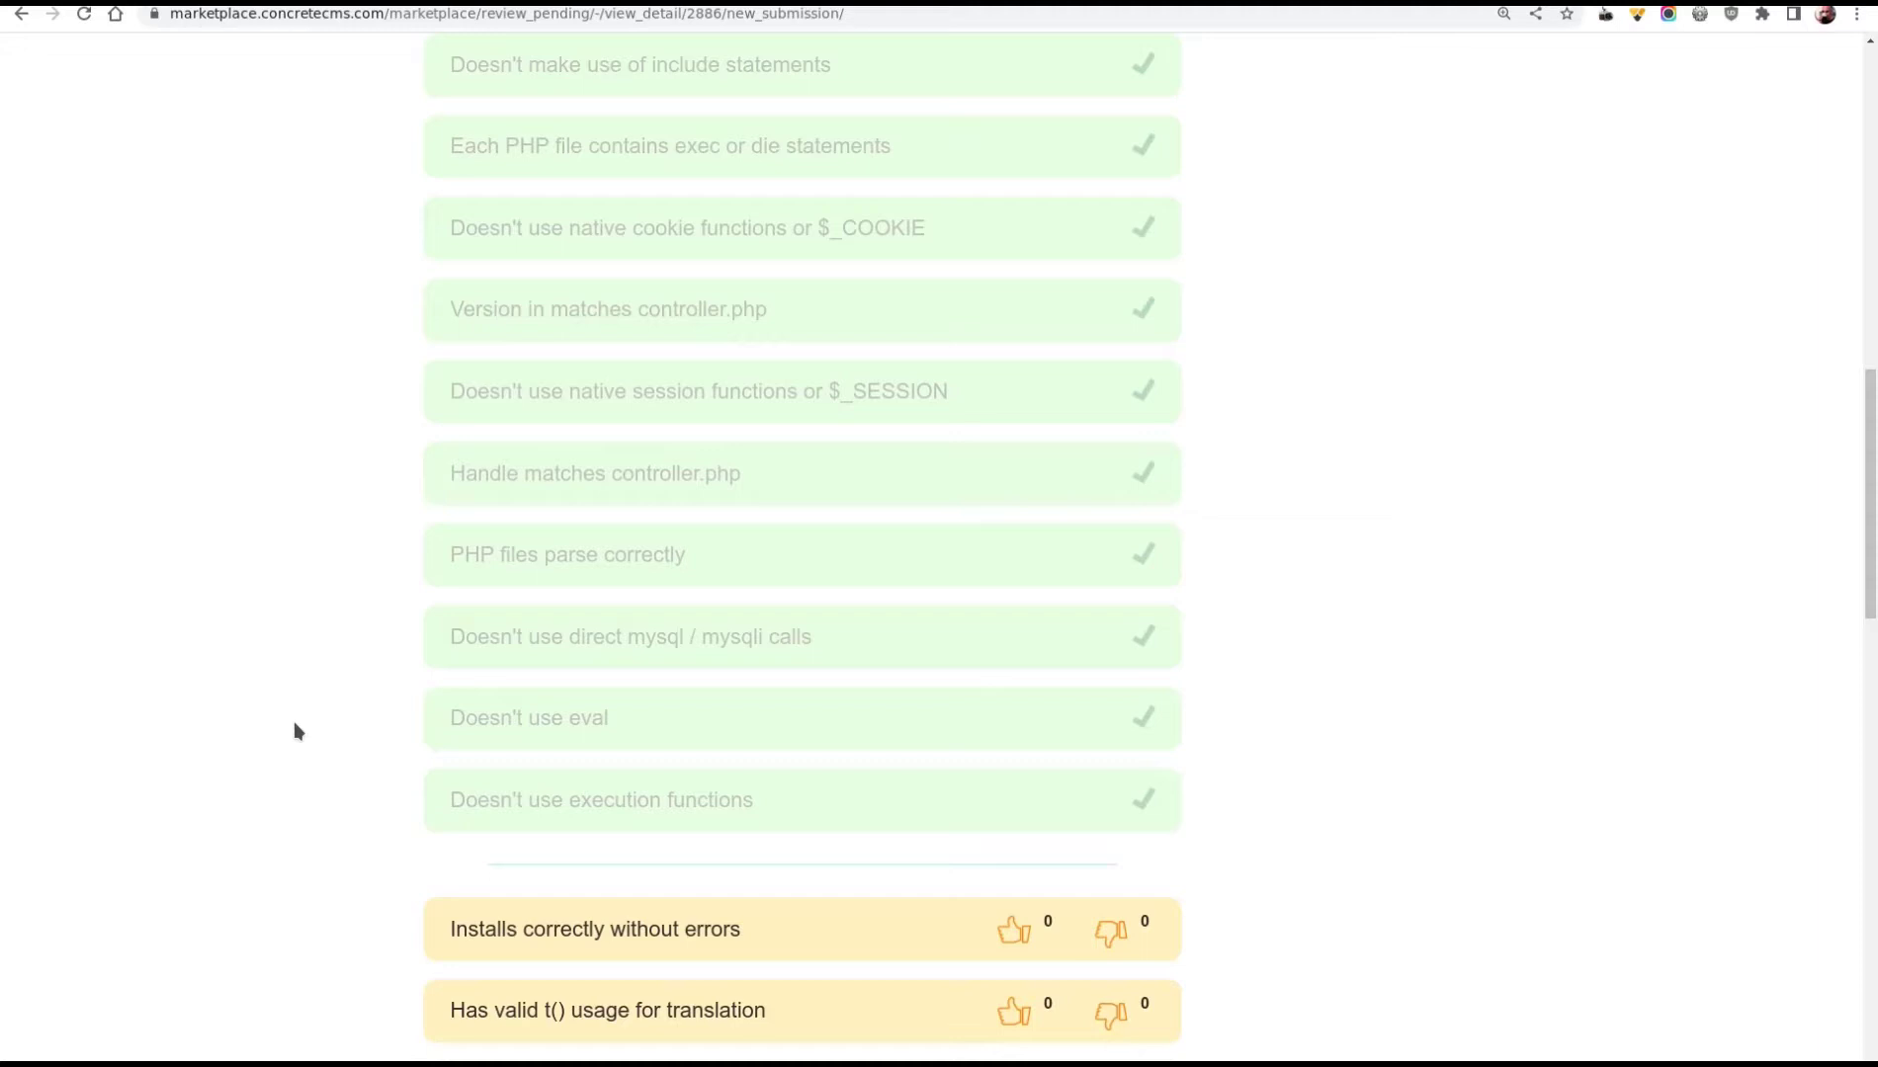
scroll(563, 732, down, 10)
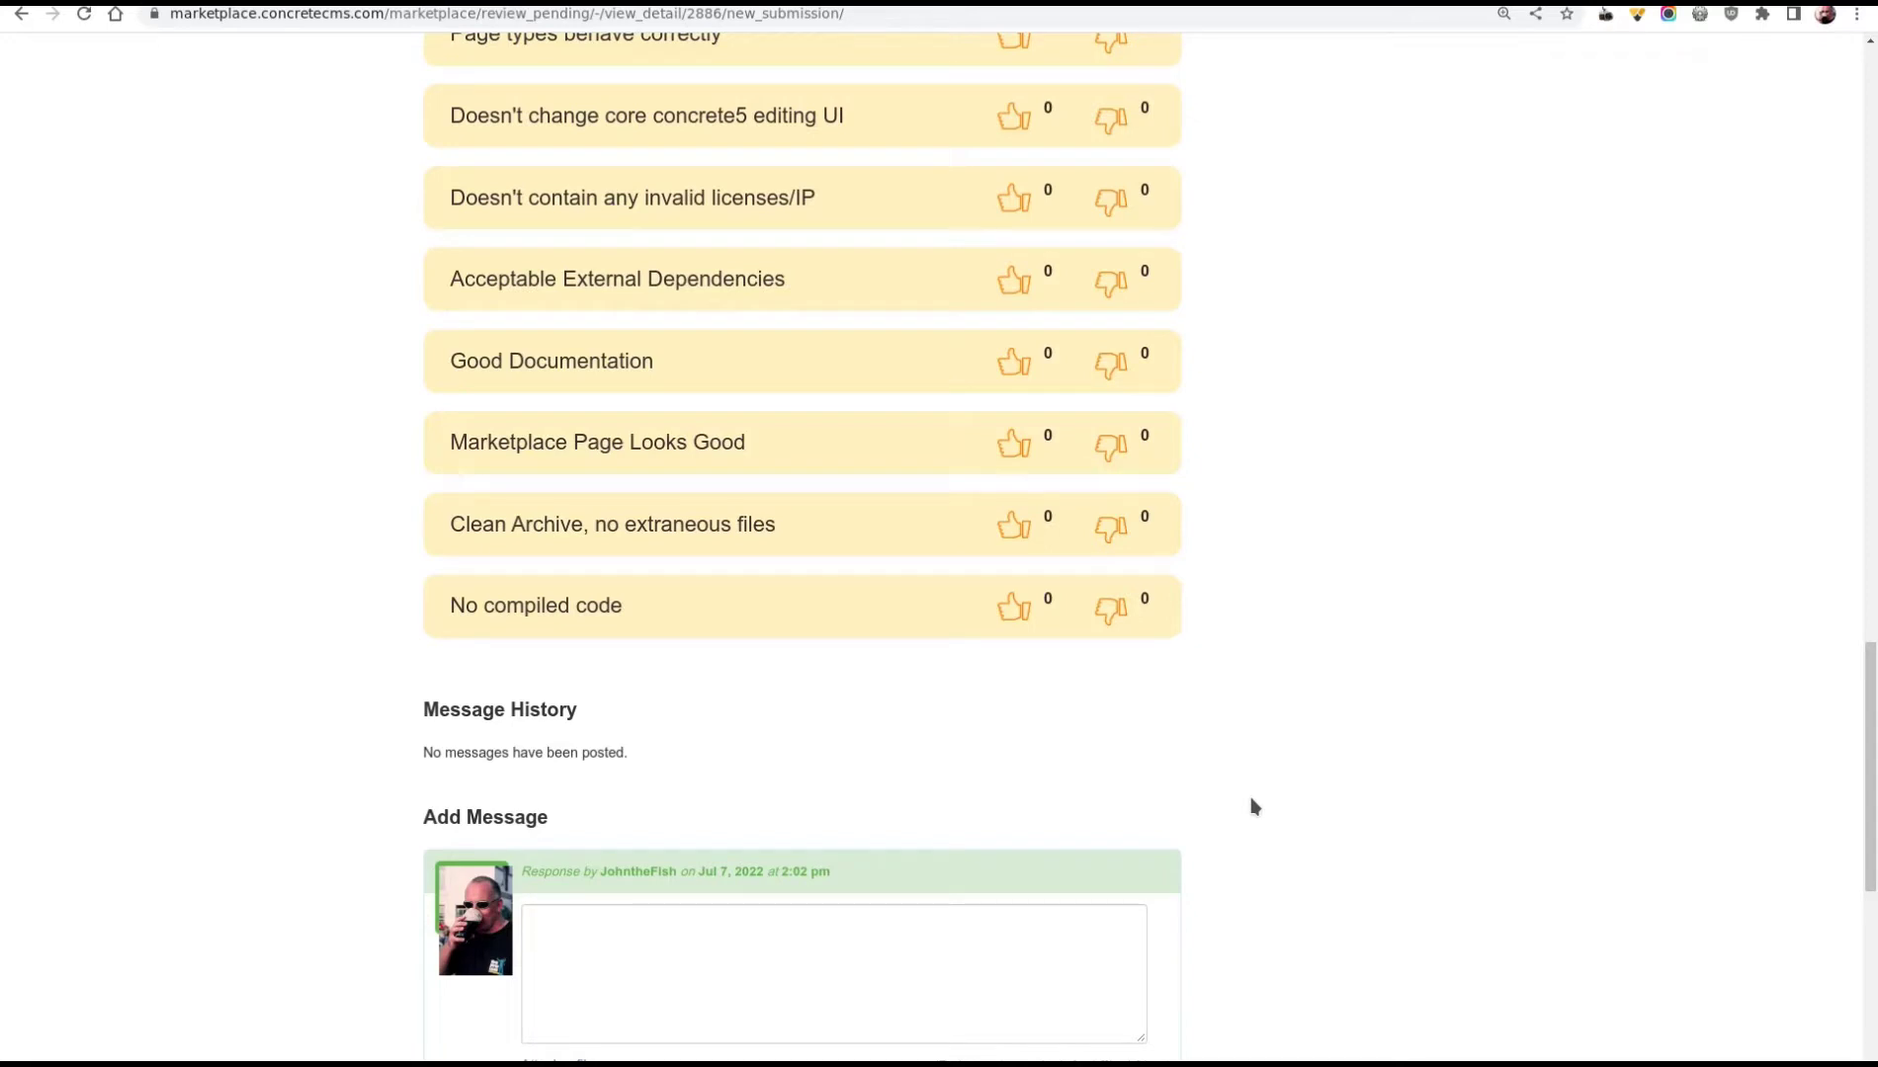
scroll(1252, 806, up, 4)
scroll(1307, 761, down, 1)
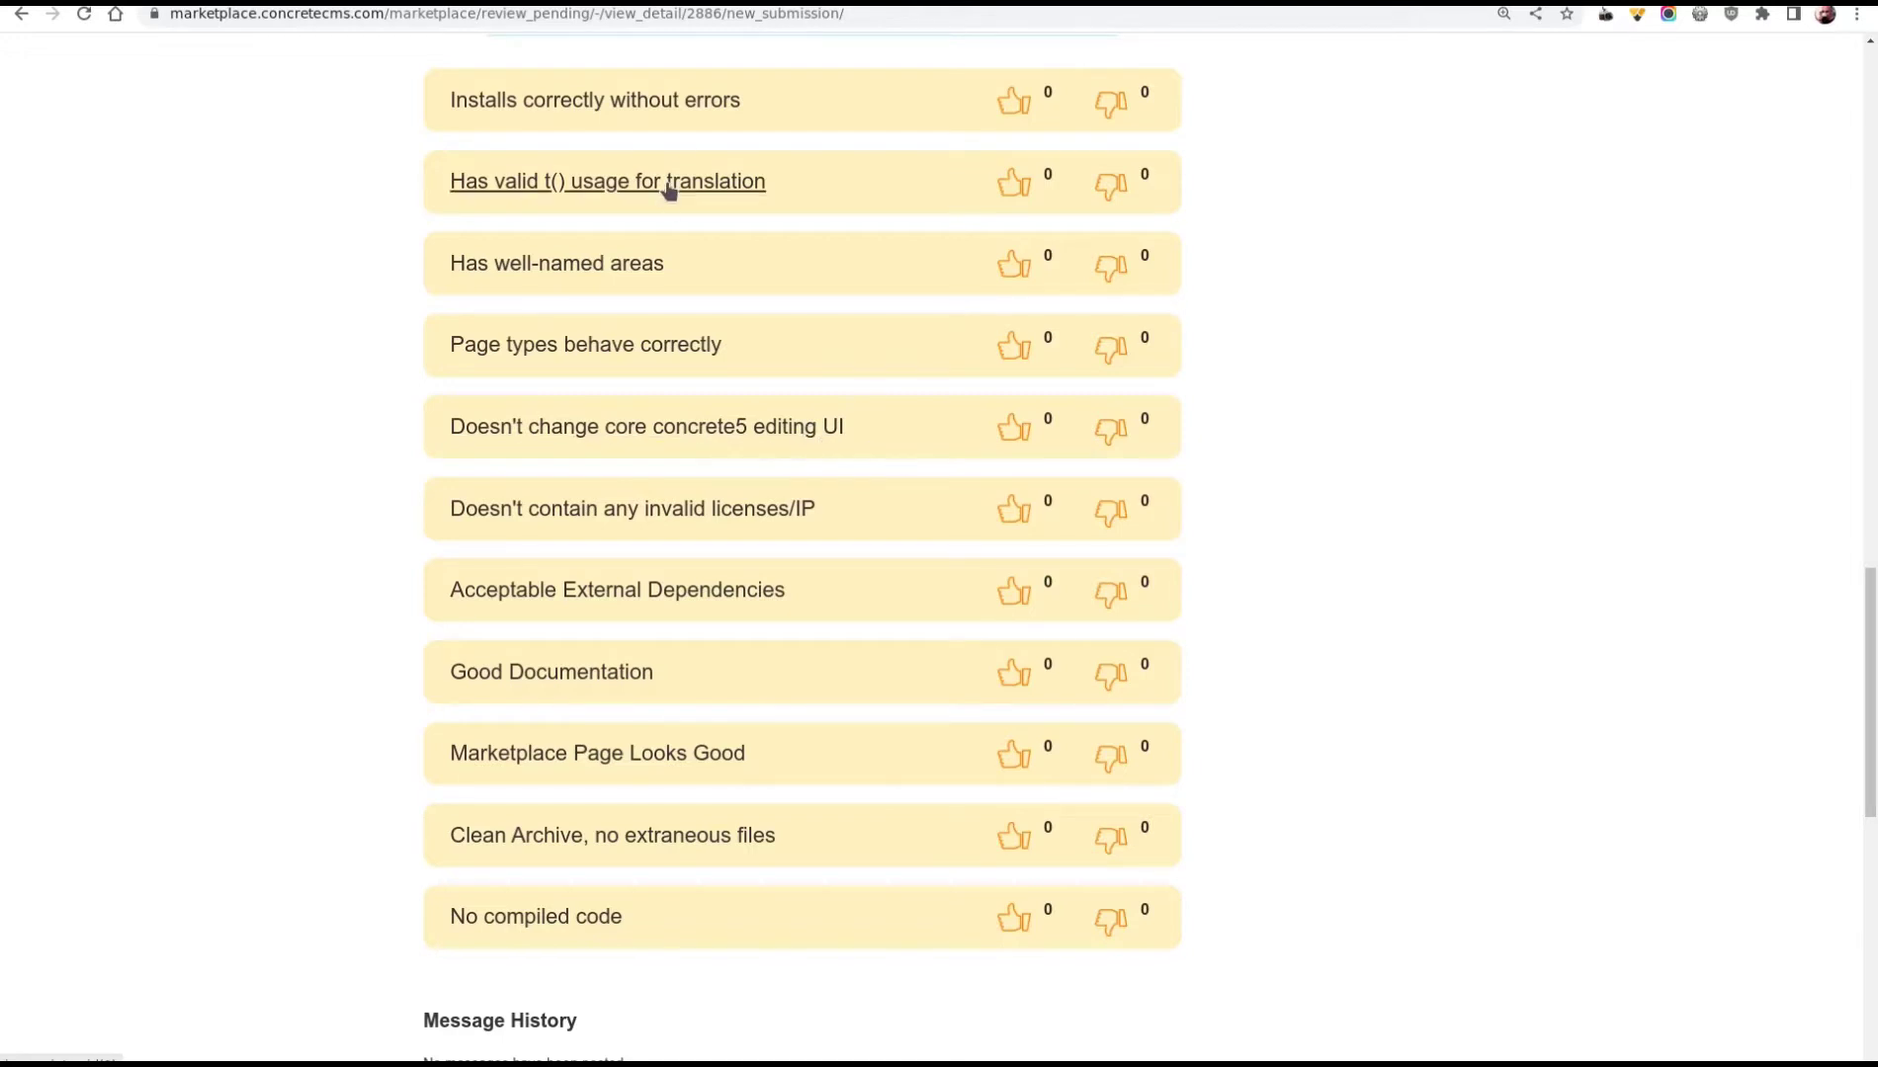
scroll(1368, 603, down, 4)
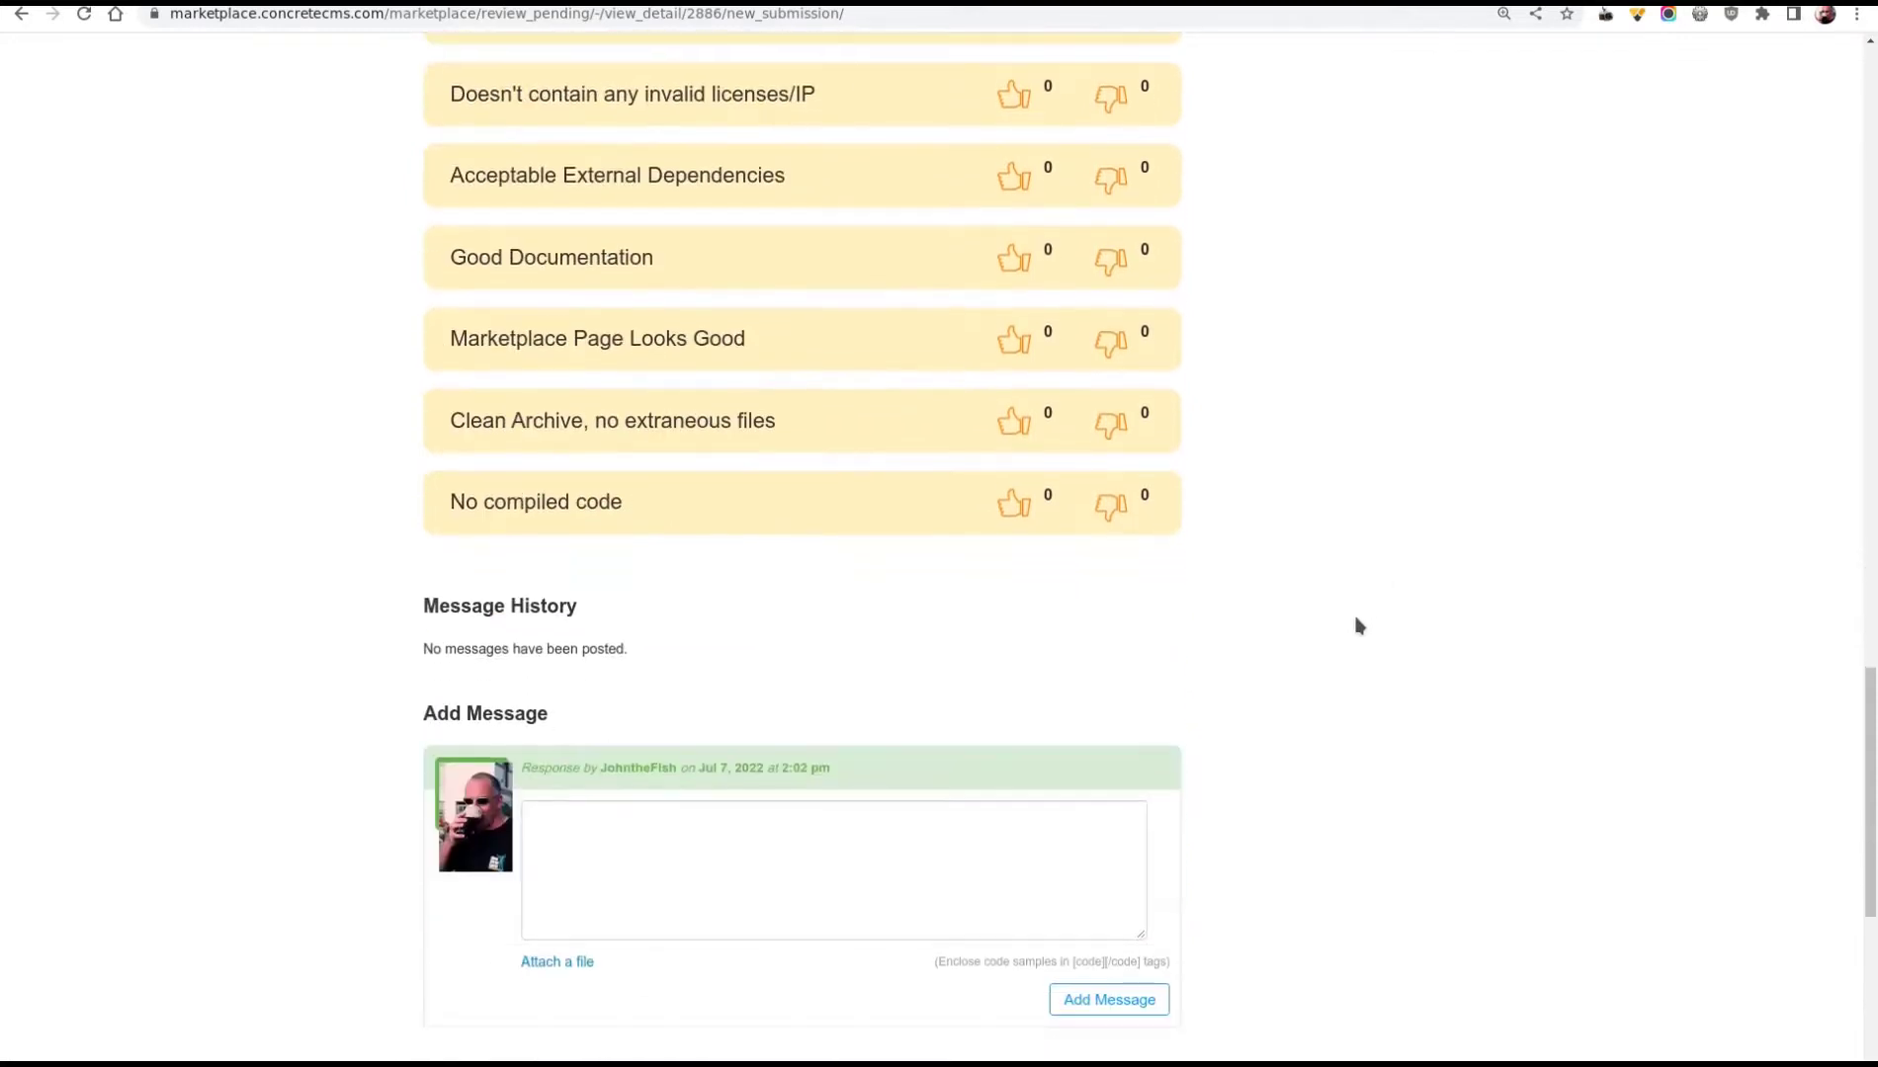
scroll(1358, 625, down, 1)
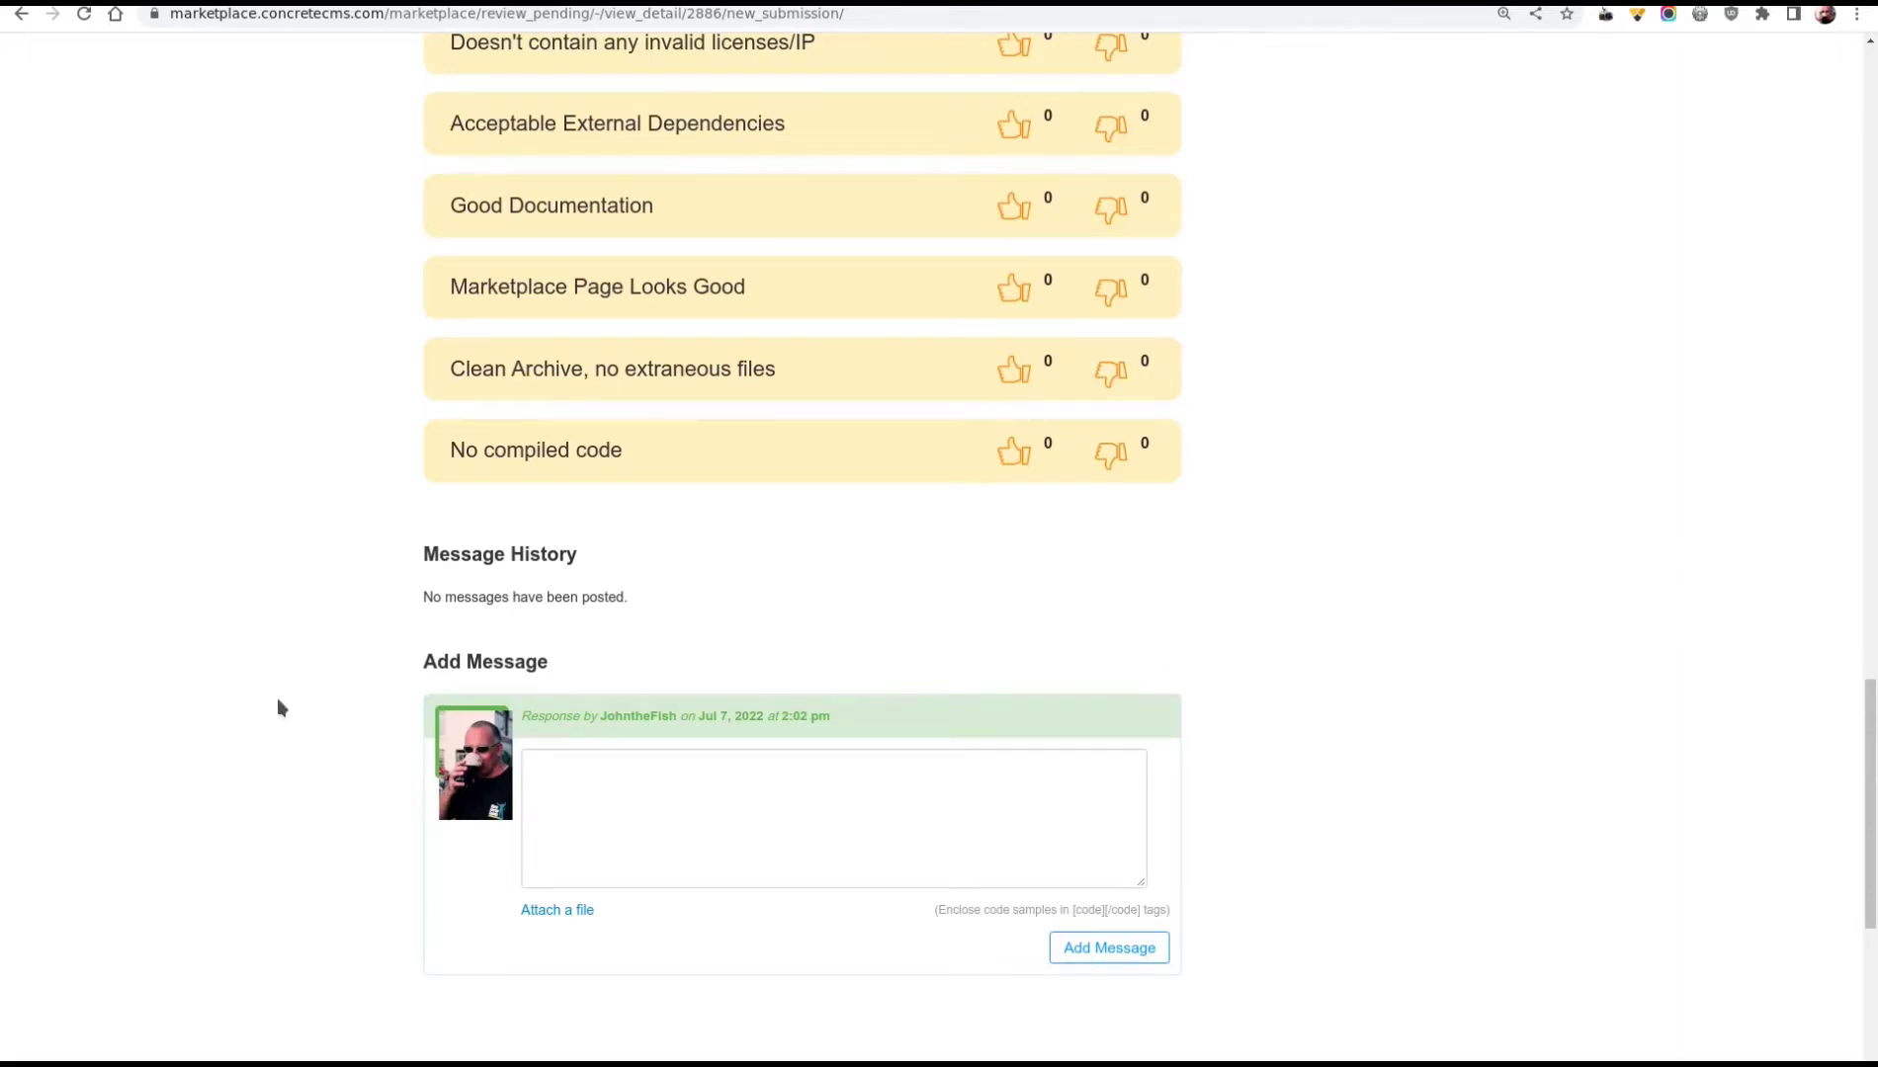
scroll(189, 658, up, 20)
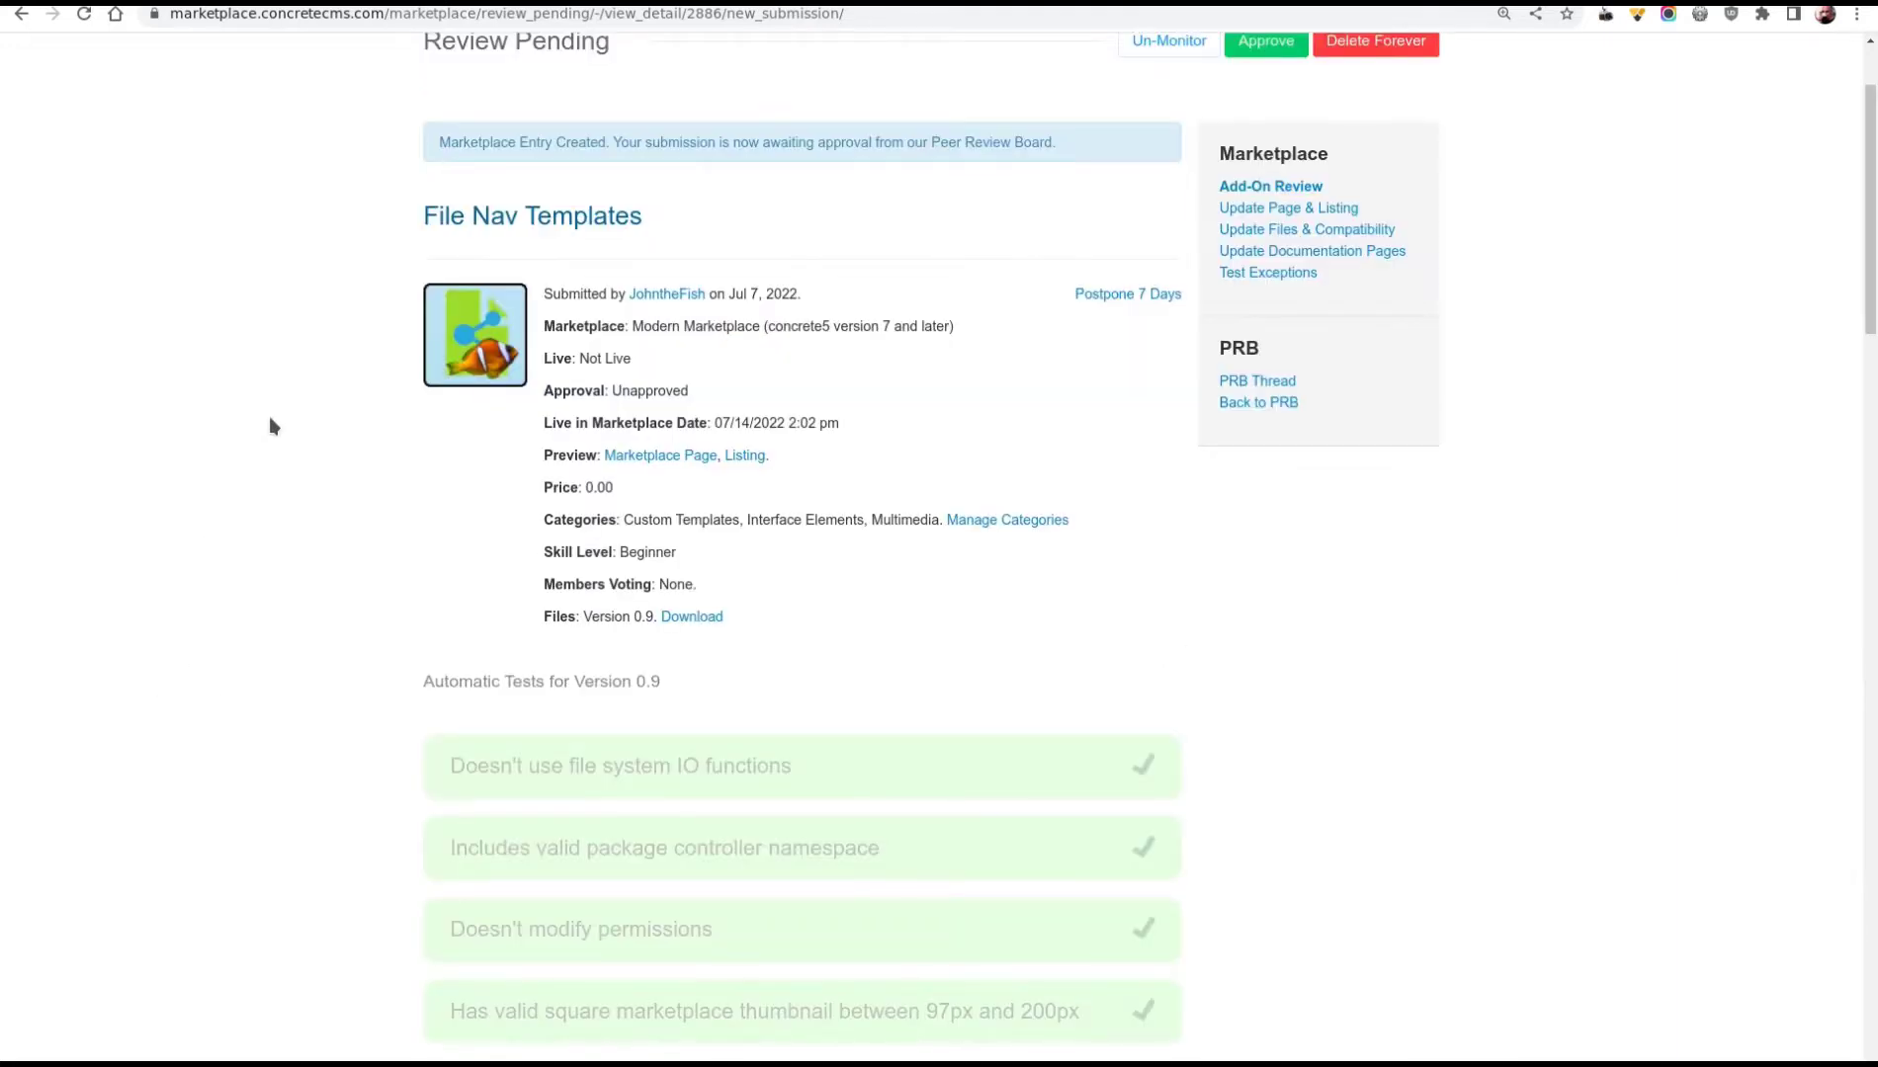
Preview the File Nav Templates marketplace listing, then go to its Edit Add-On page
click(645, 461)
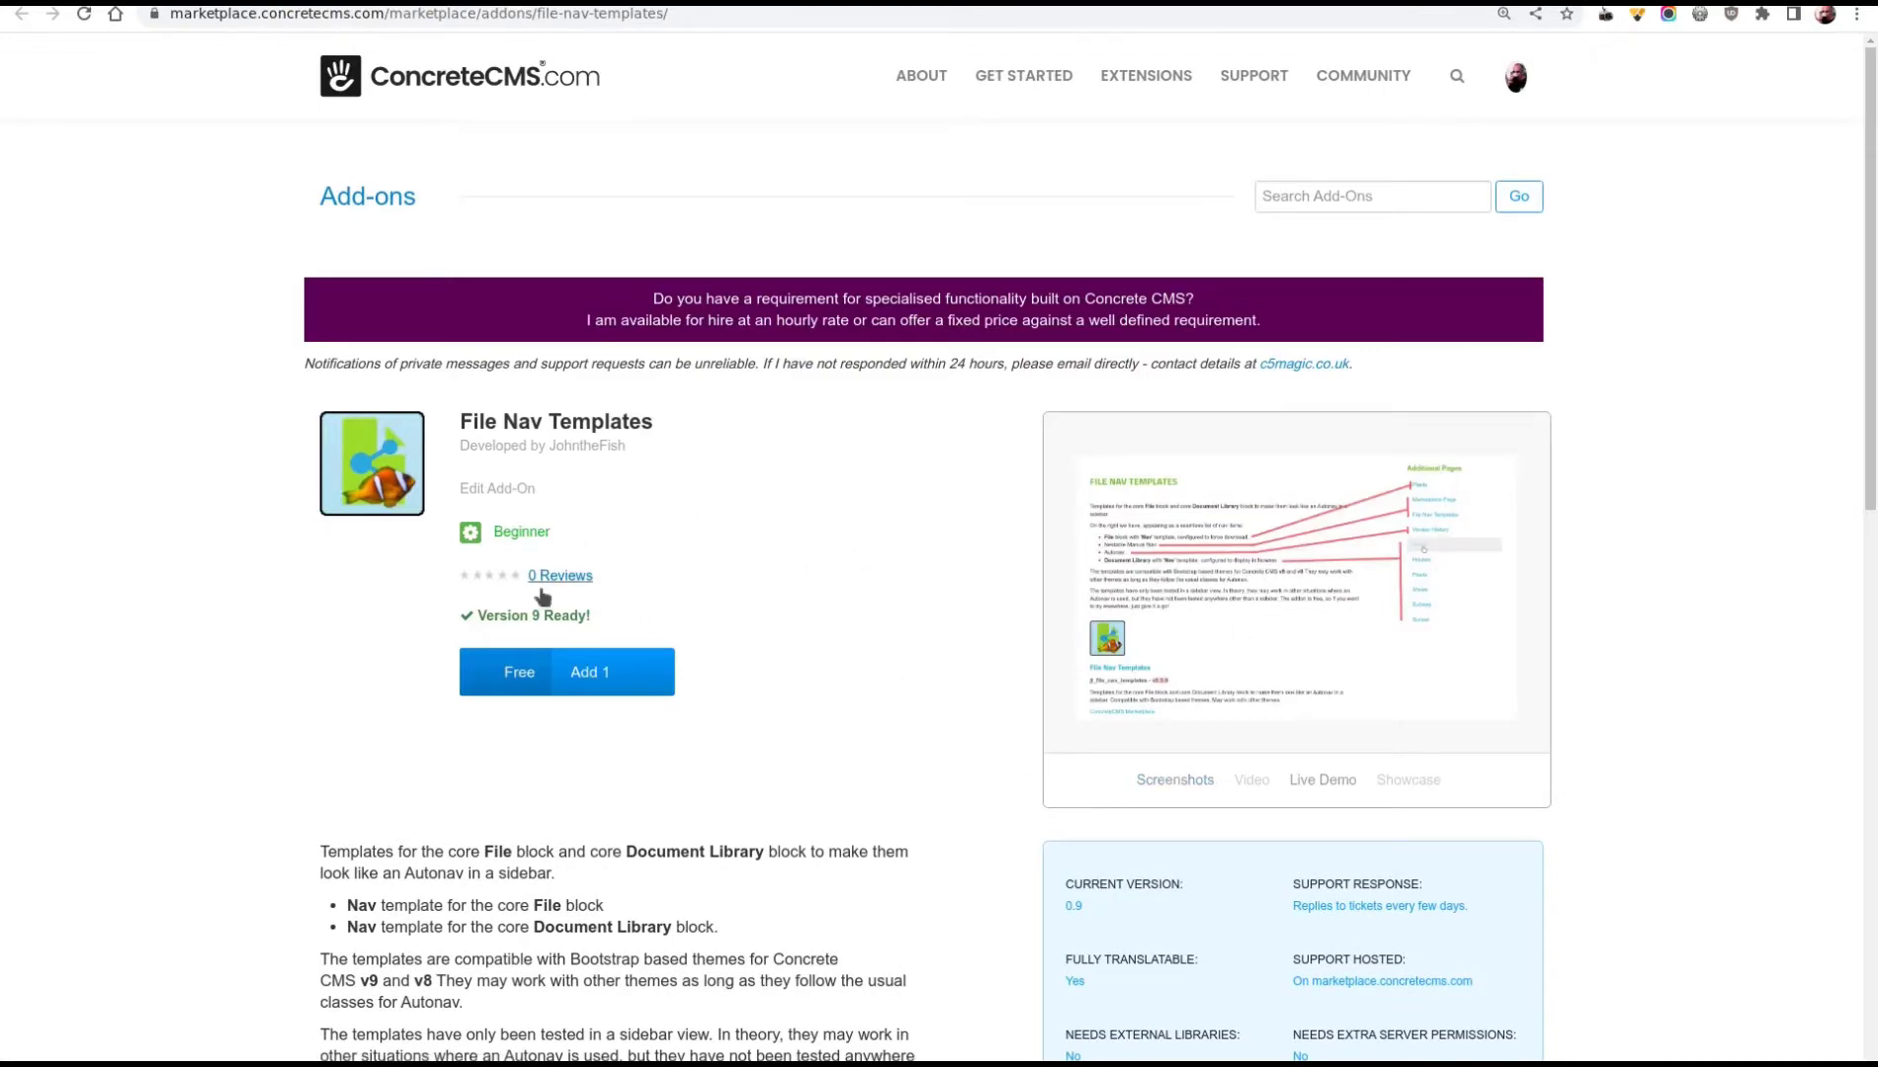
scroll(575, 610, down, 5)
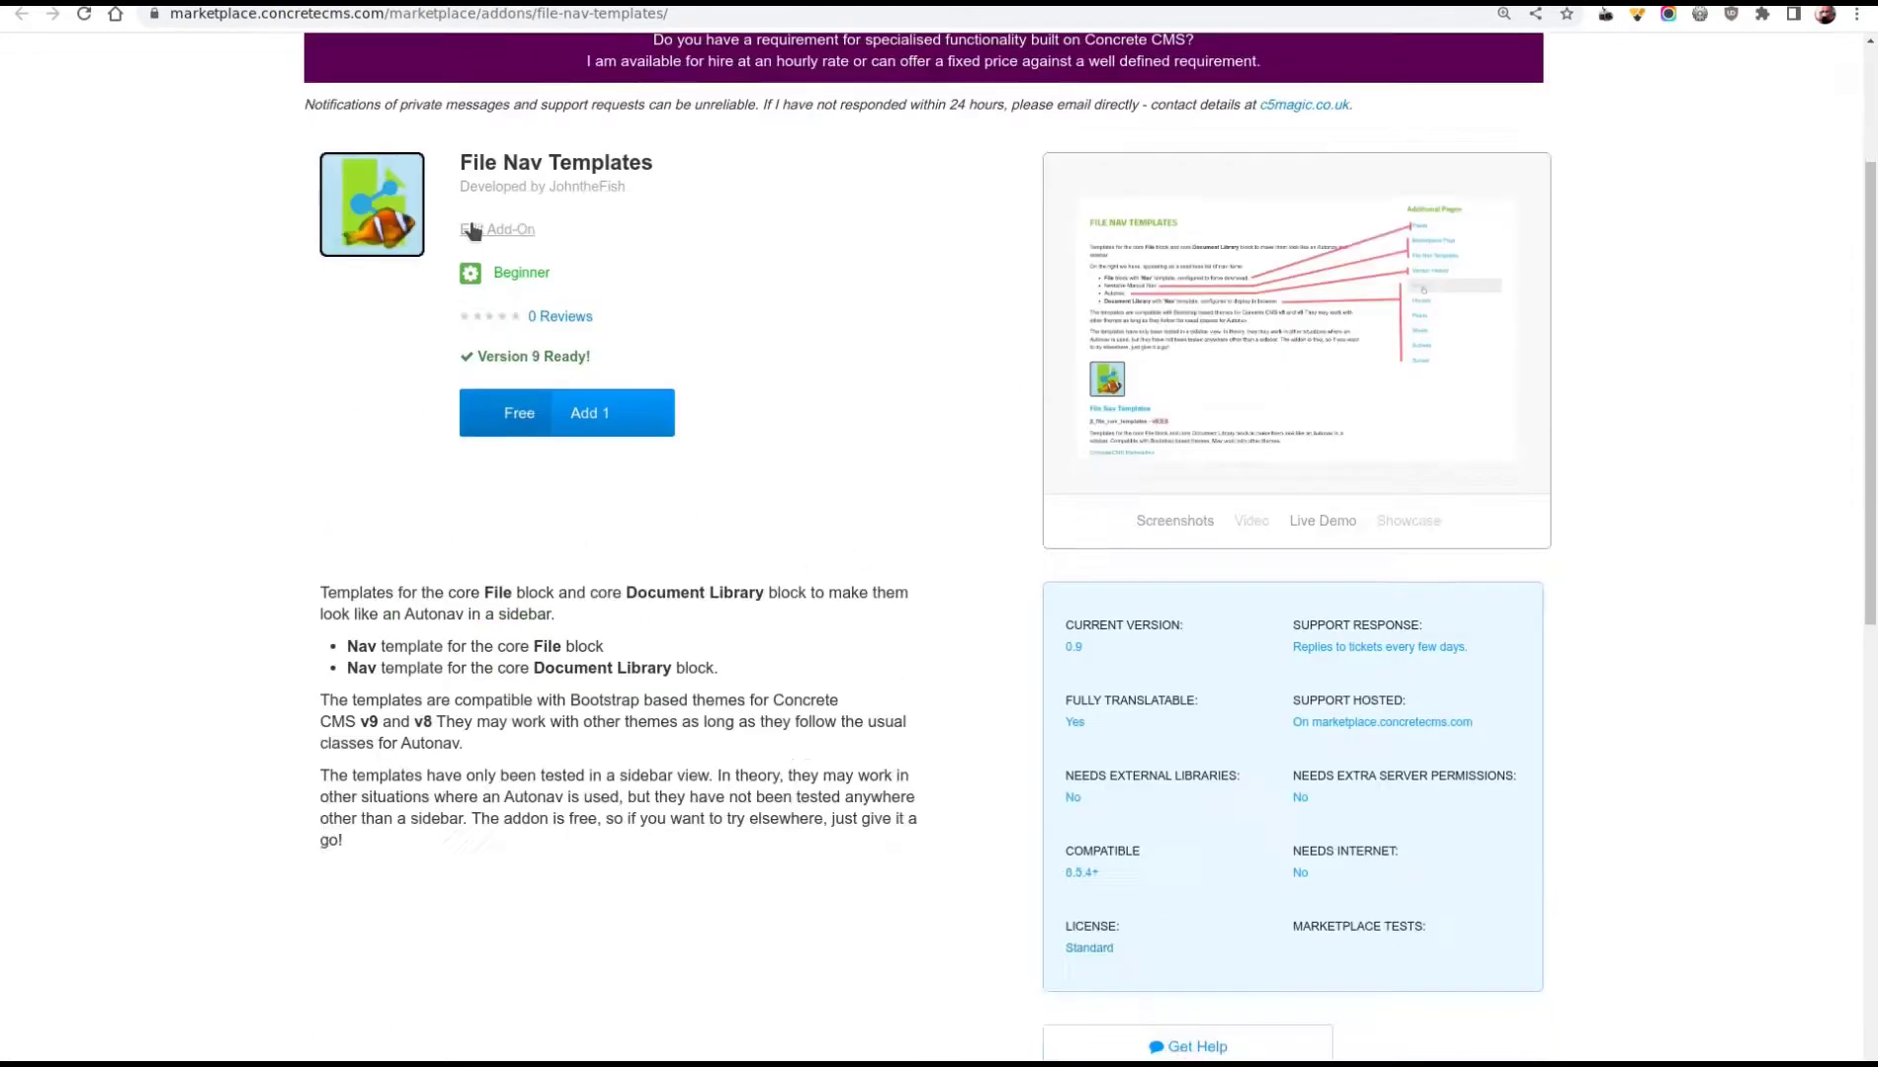
click(491, 231)
Review the Manage Item page's Basics, Purchasing and Requirements sections, then return to the top
scroll(993, 561, down, 3)
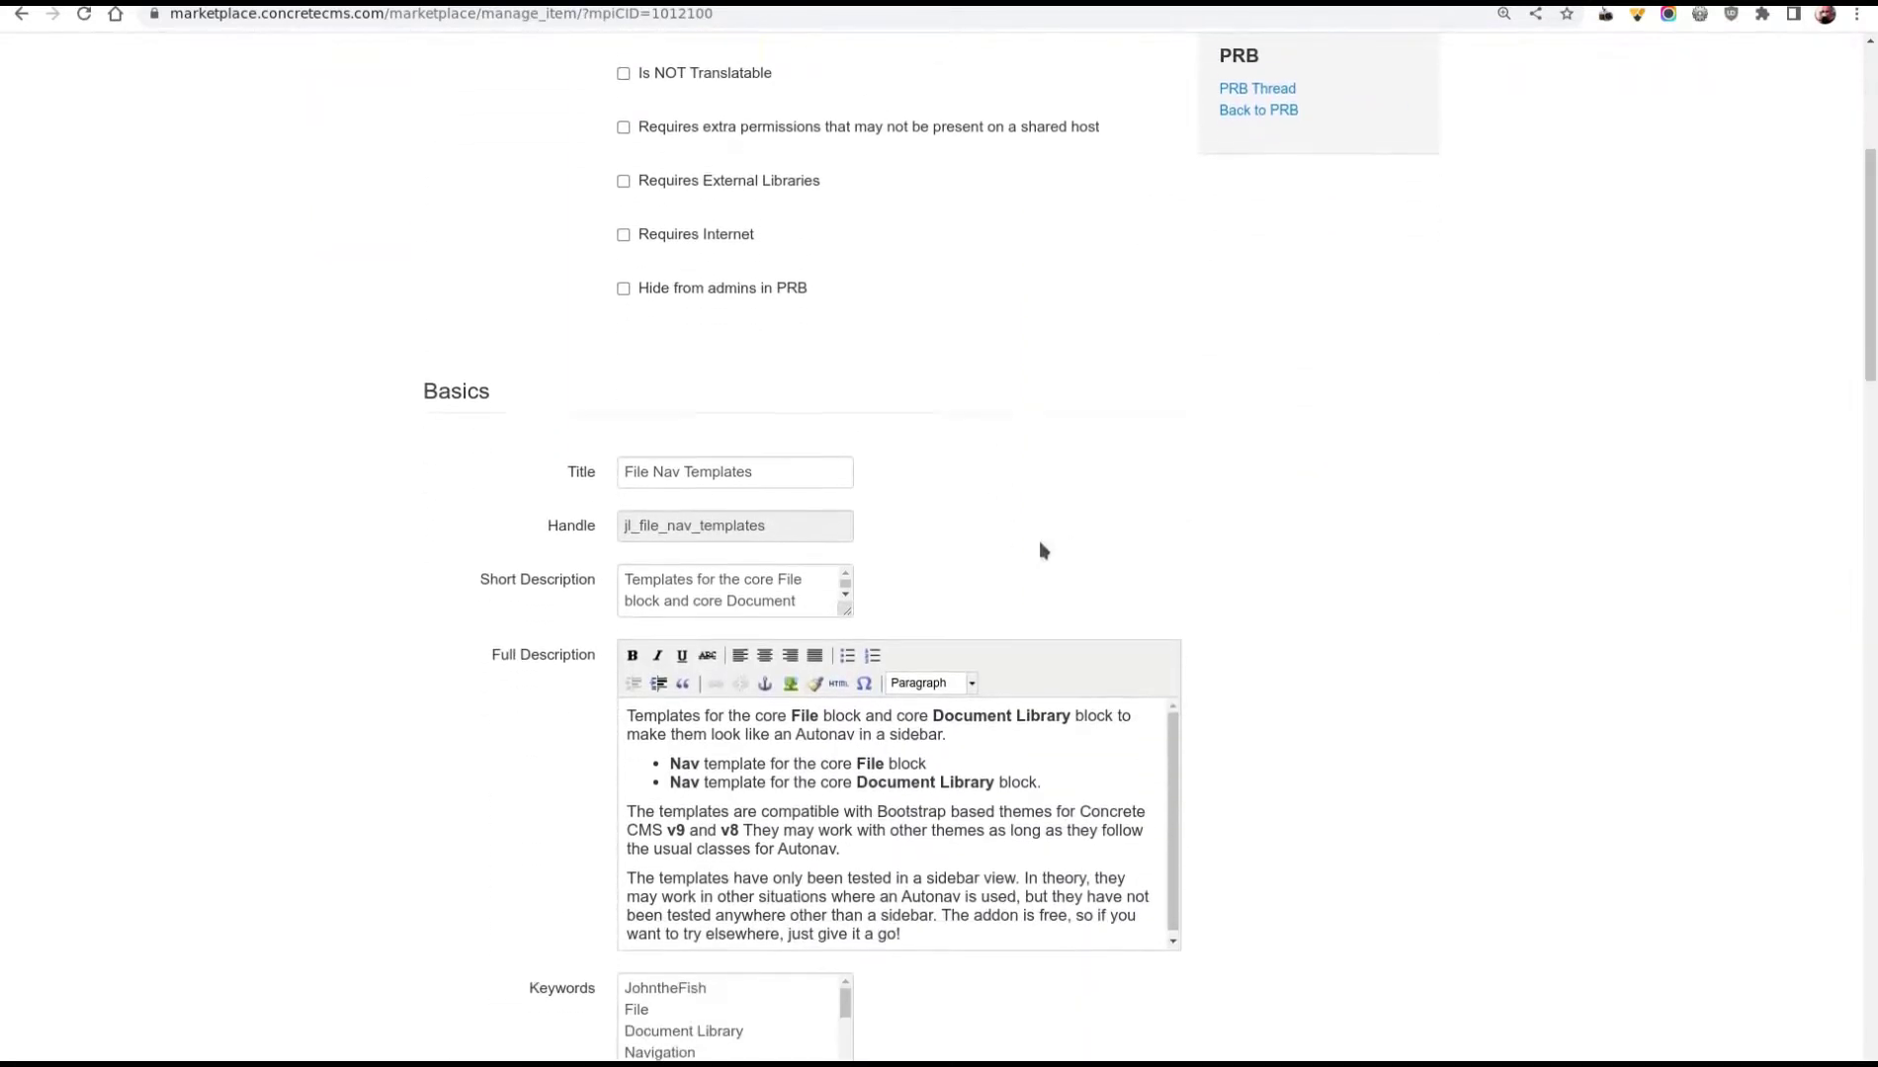
scroll(1225, 632, down, 2)
scroll(1244, 623, up, 1)
scroll(1247, 622, down, 2)
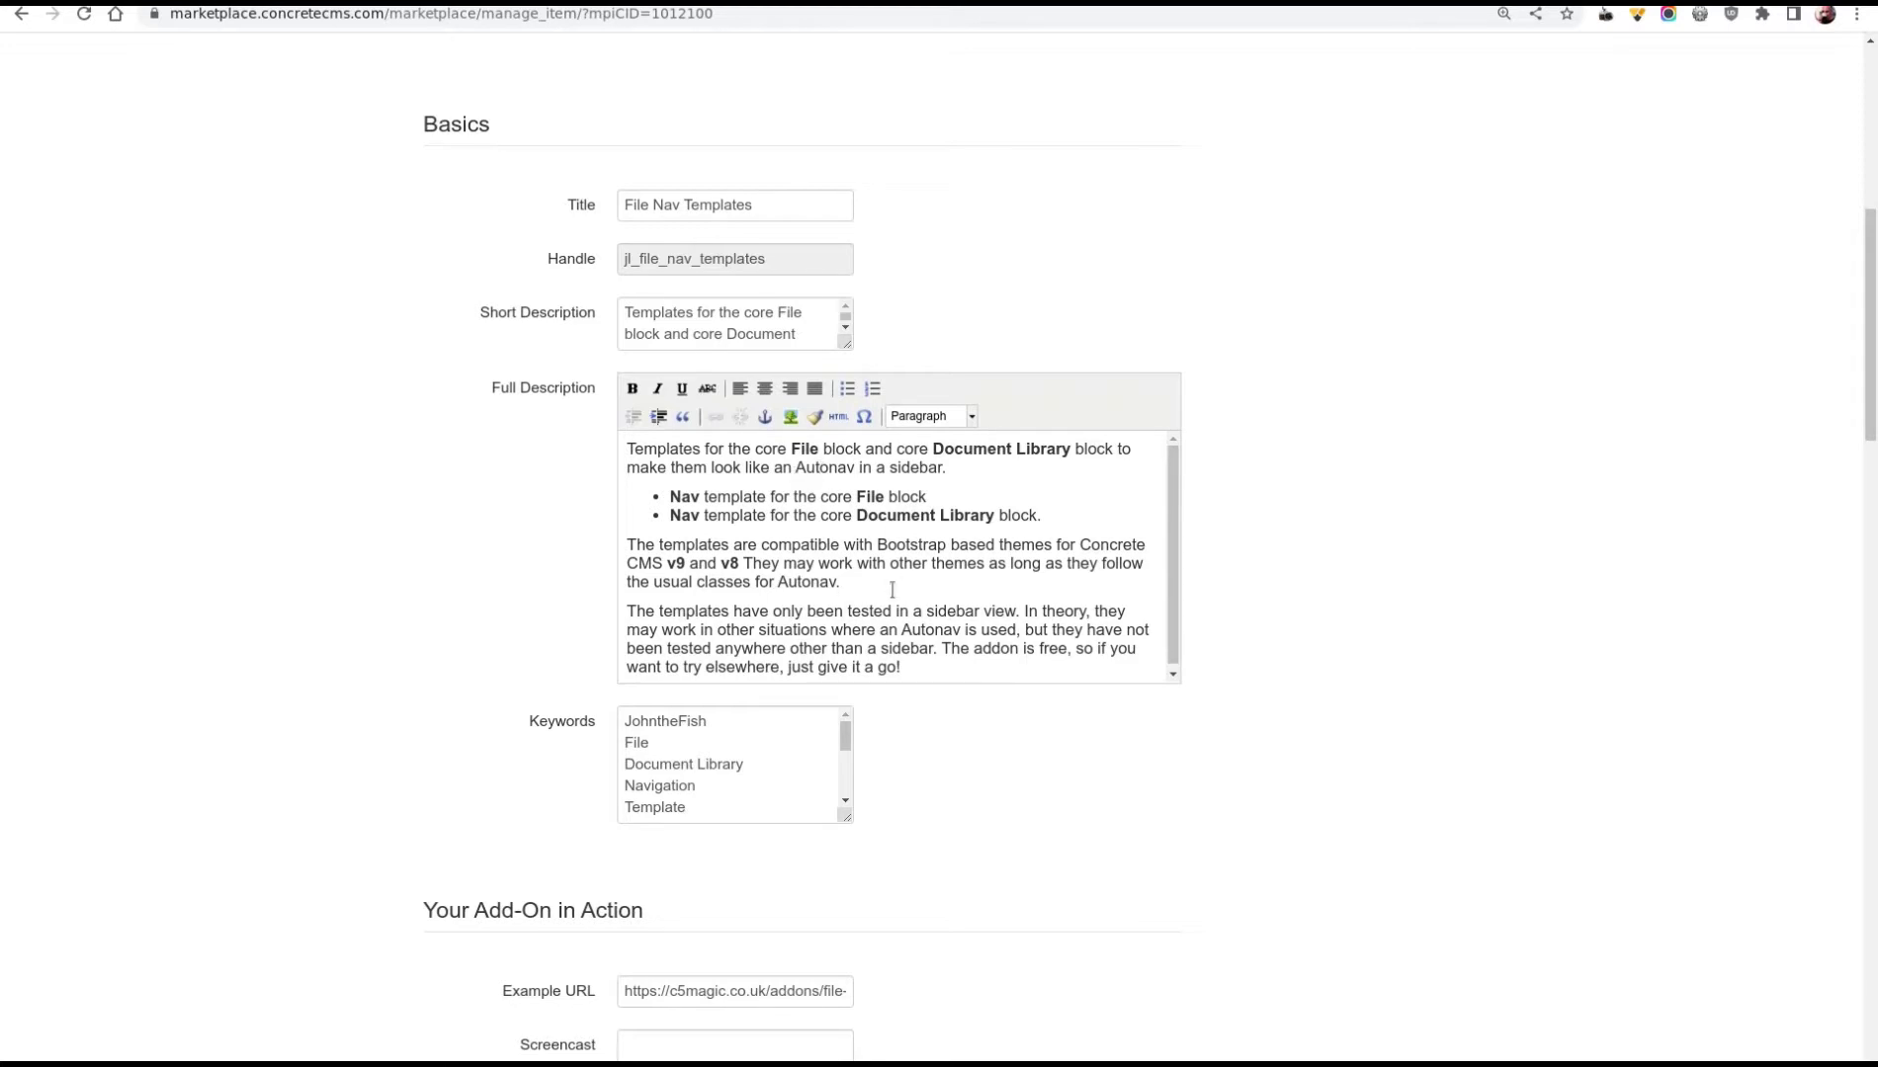
scroll(998, 773, down, 2)
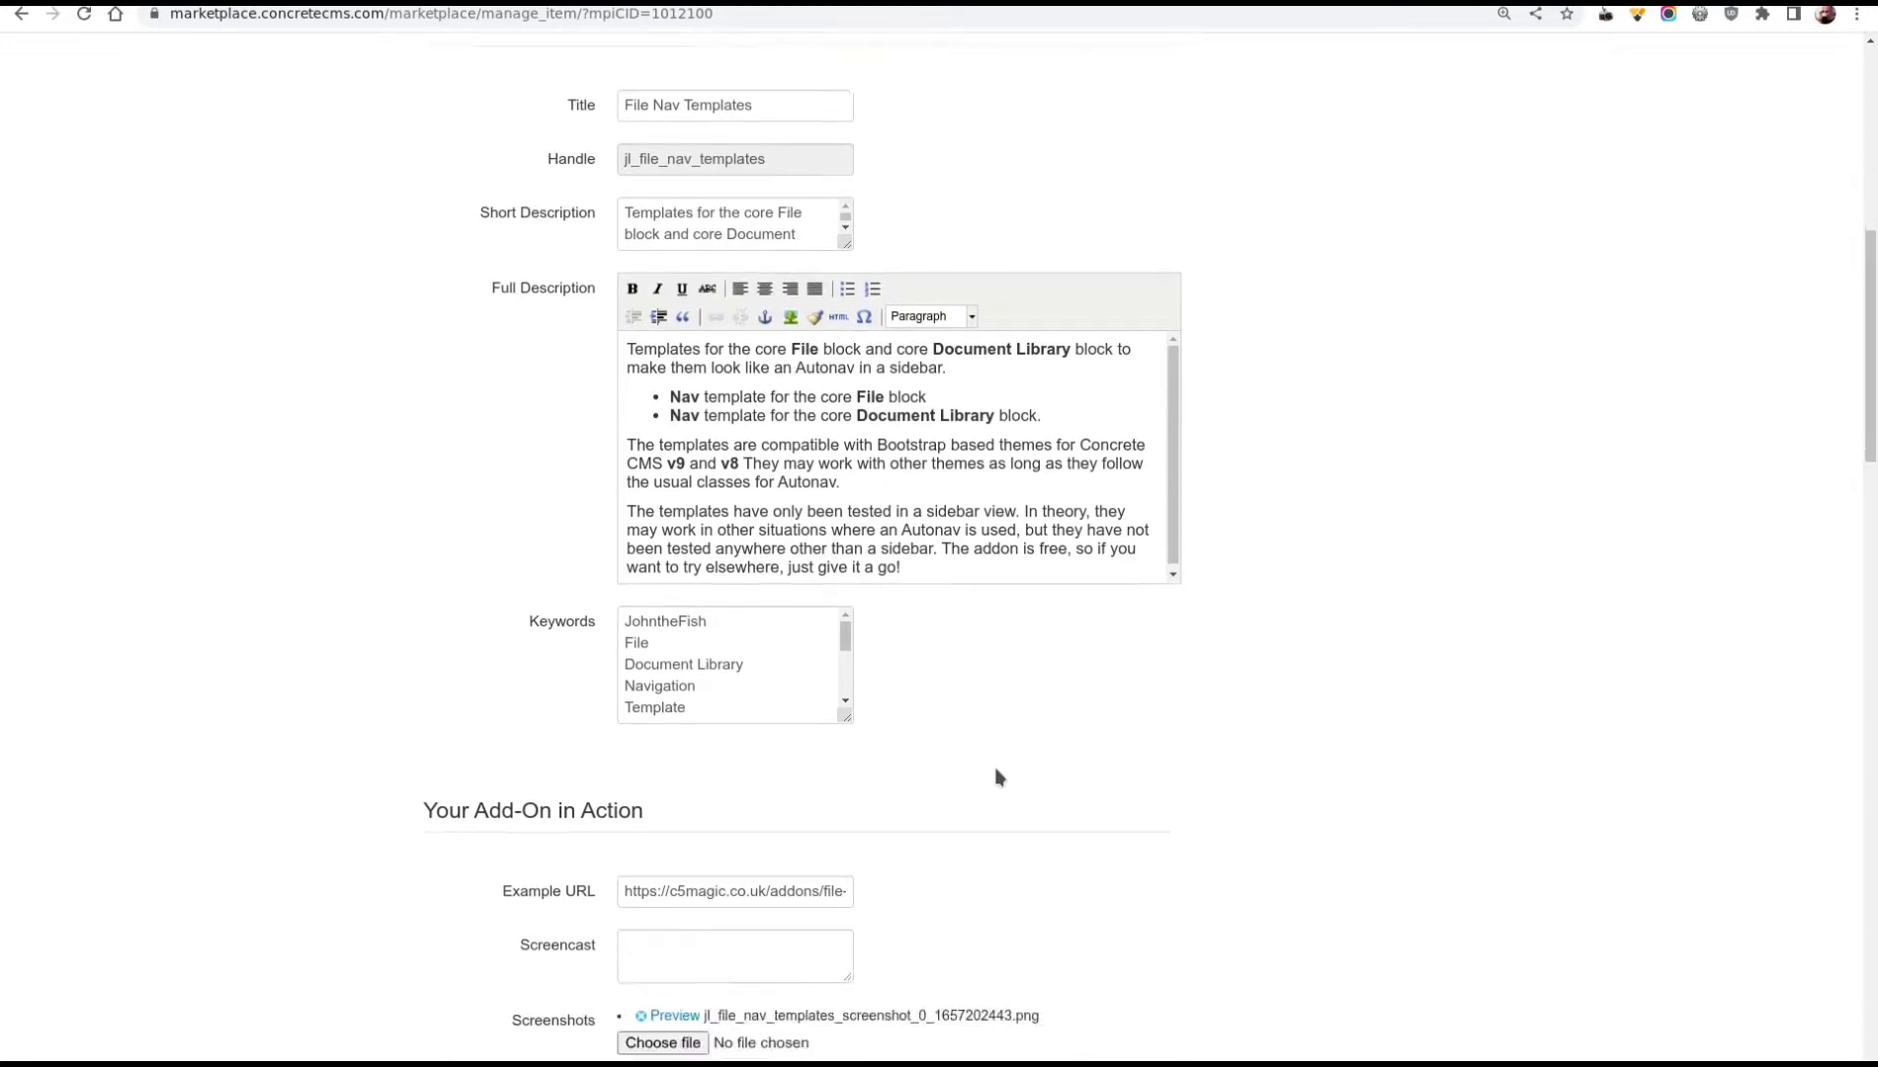
scroll(997, 773, down, 1)
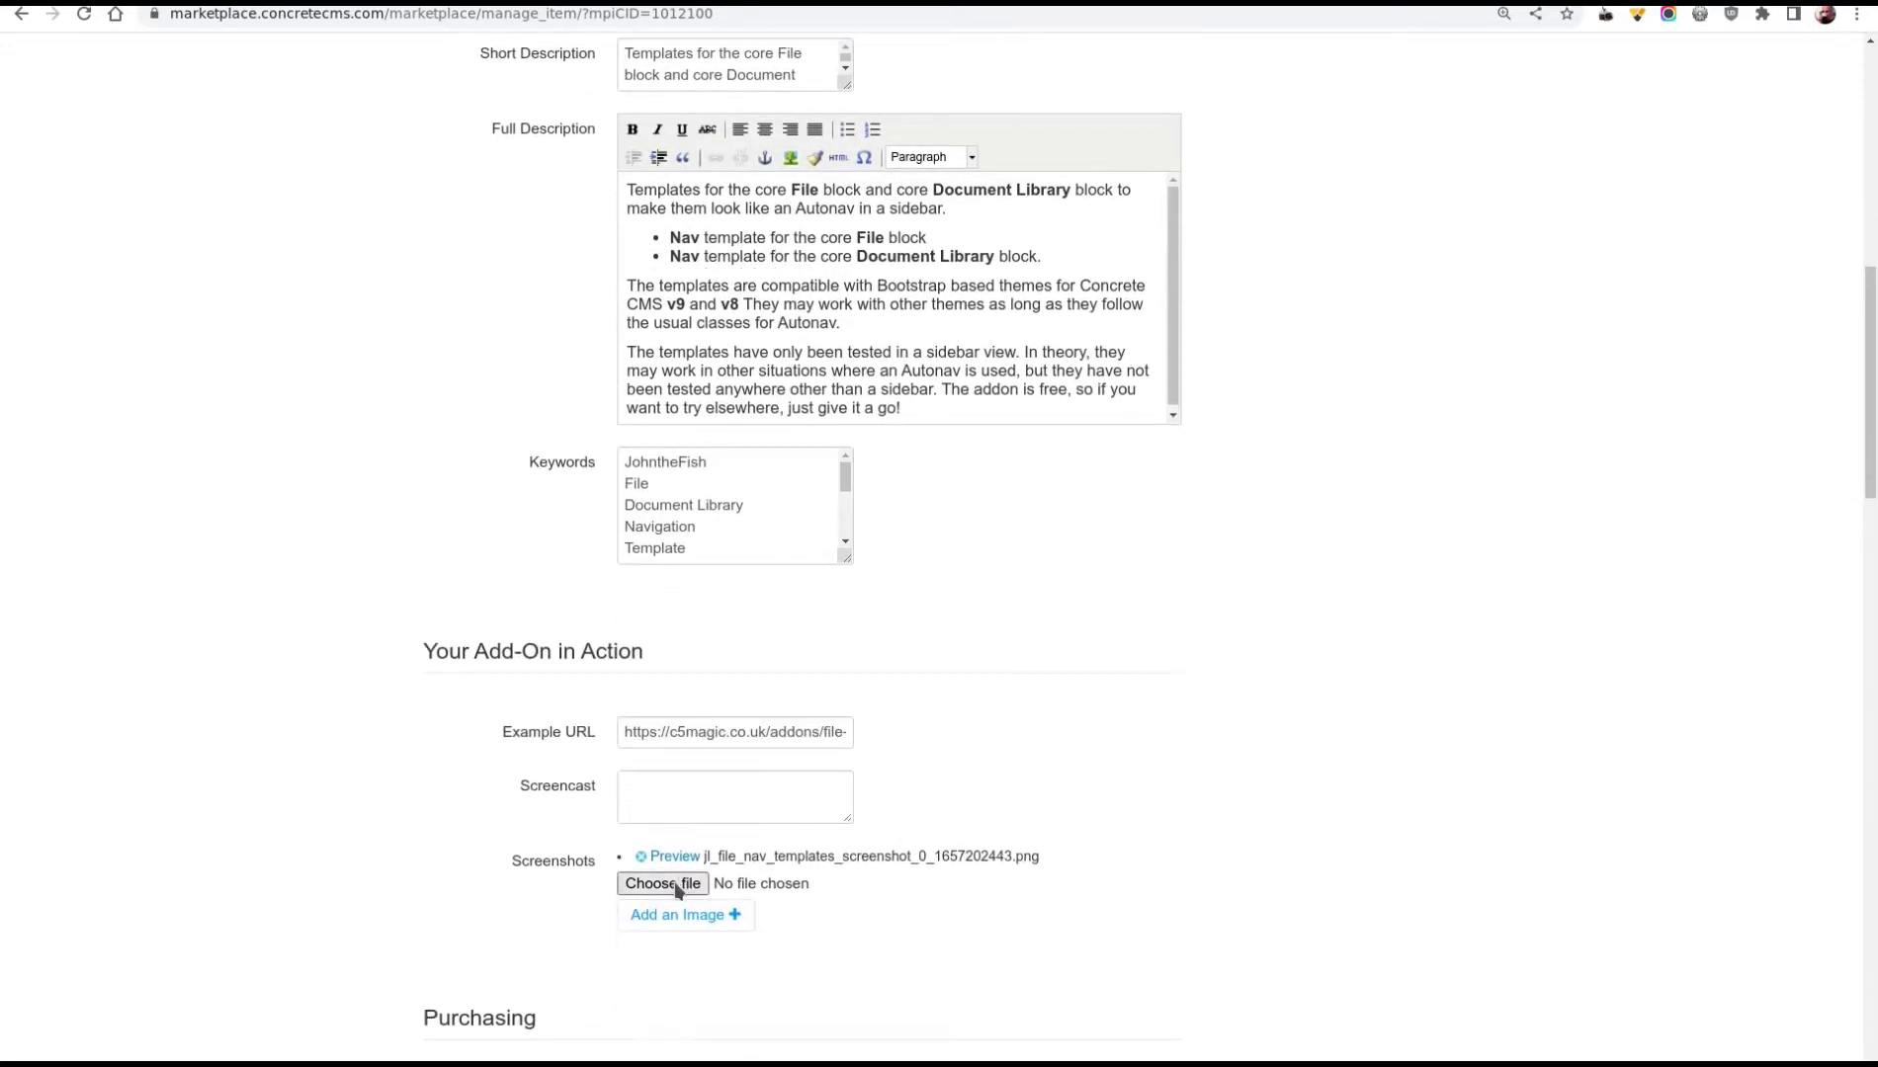
scroll(678, 892, down, 4)
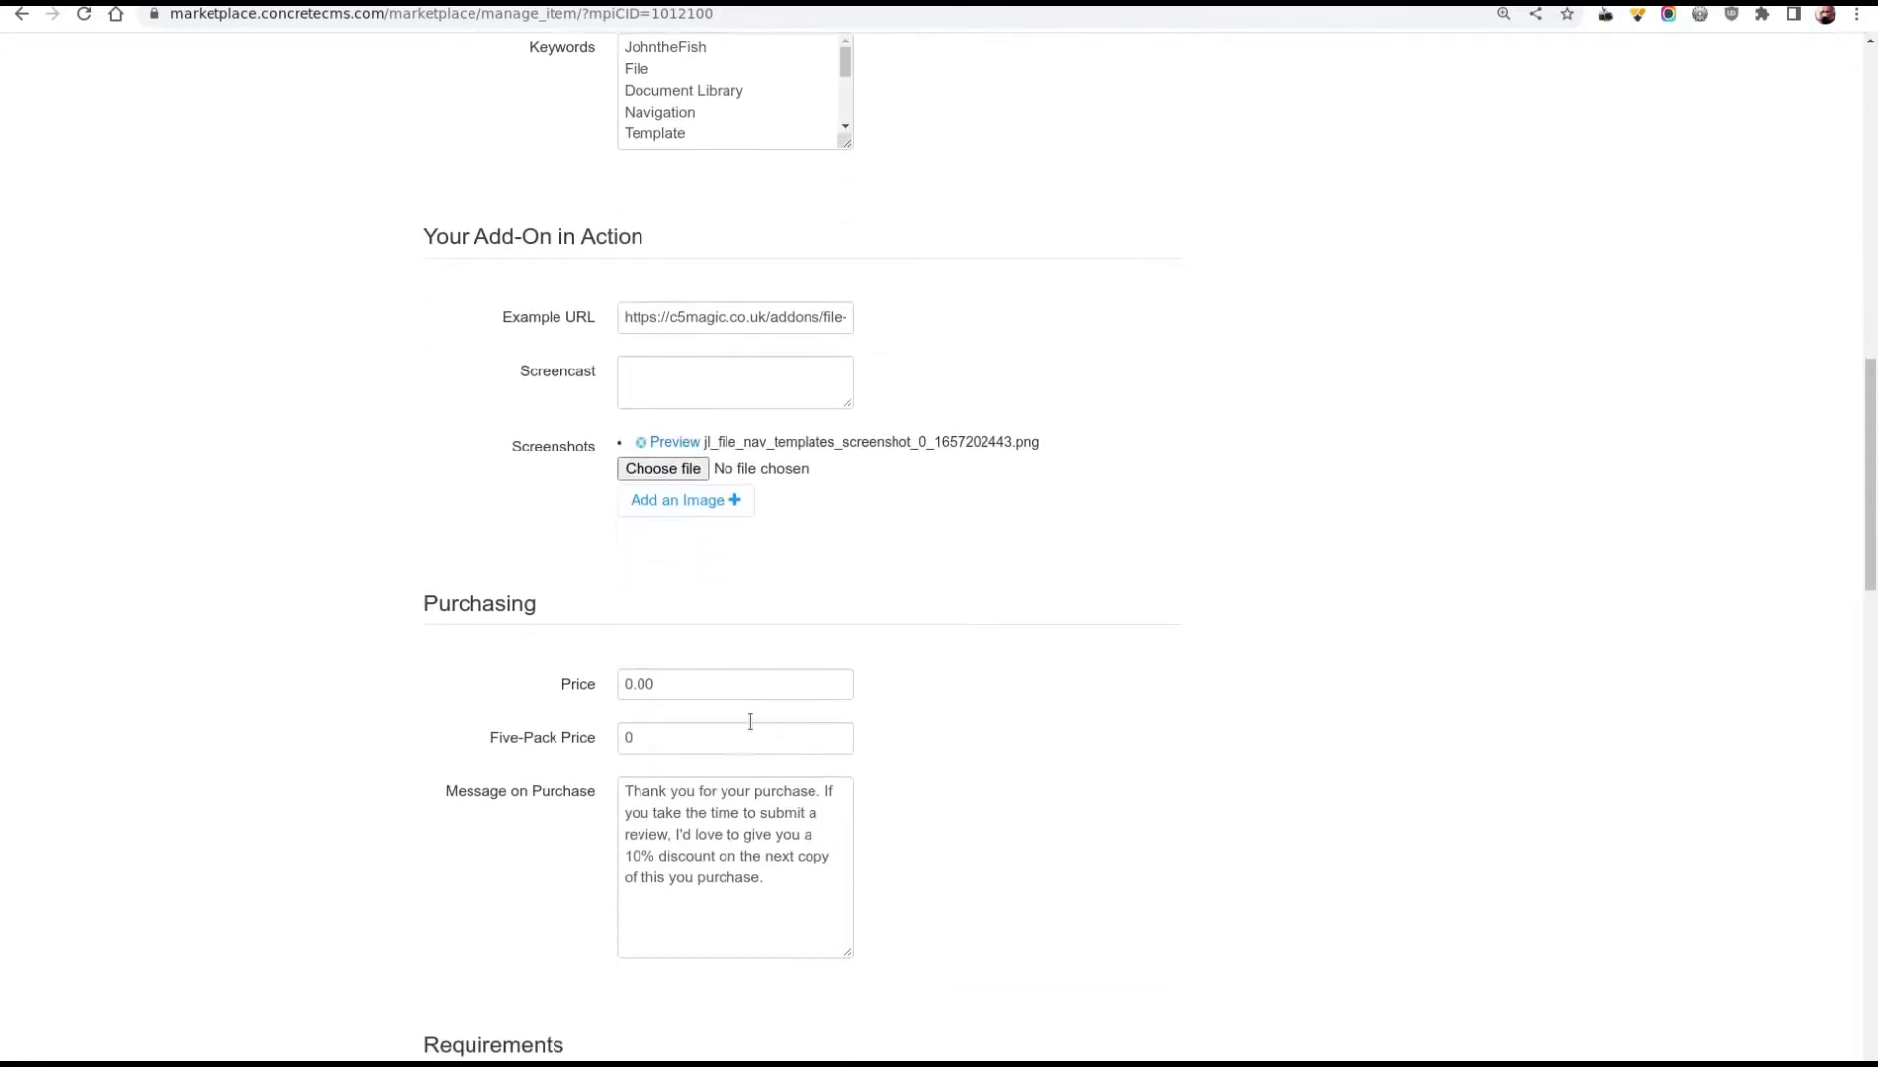
scroll(736, 720, down, 10)
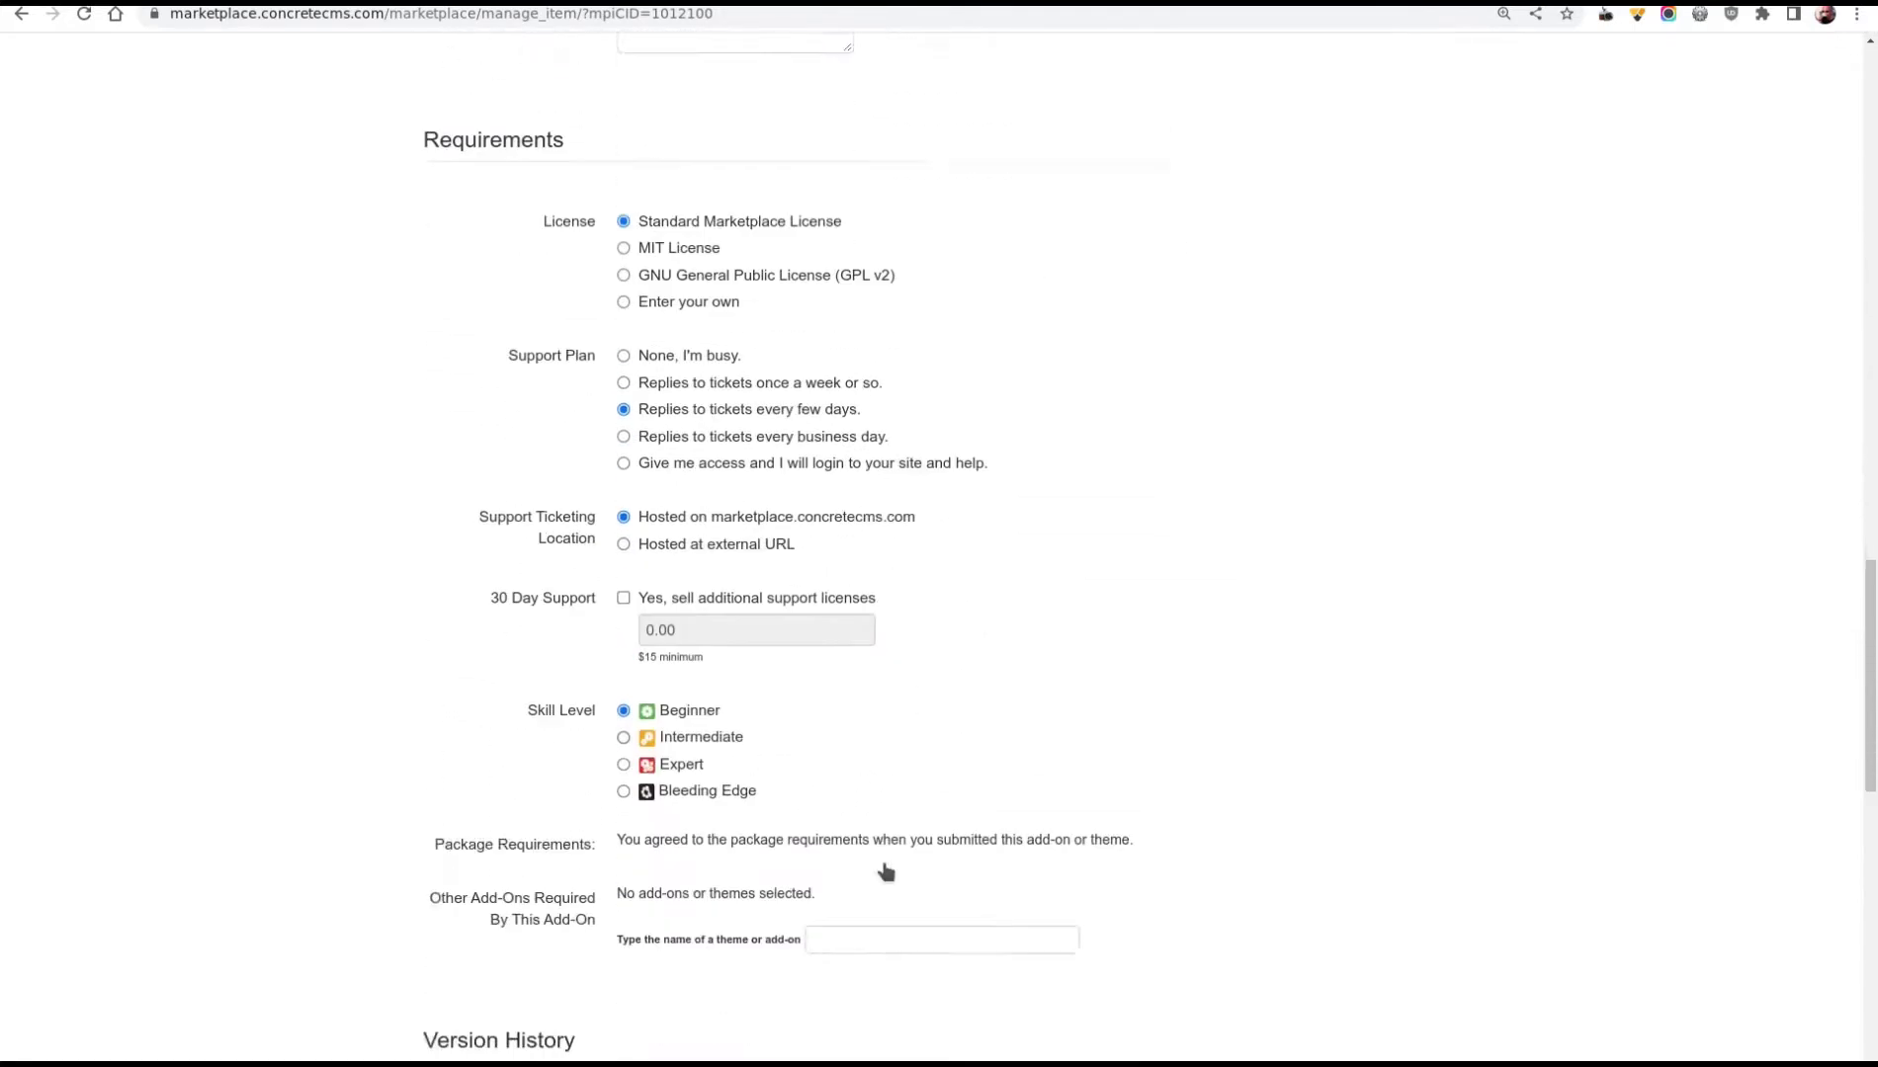
scroll(885, 869, down, 1)
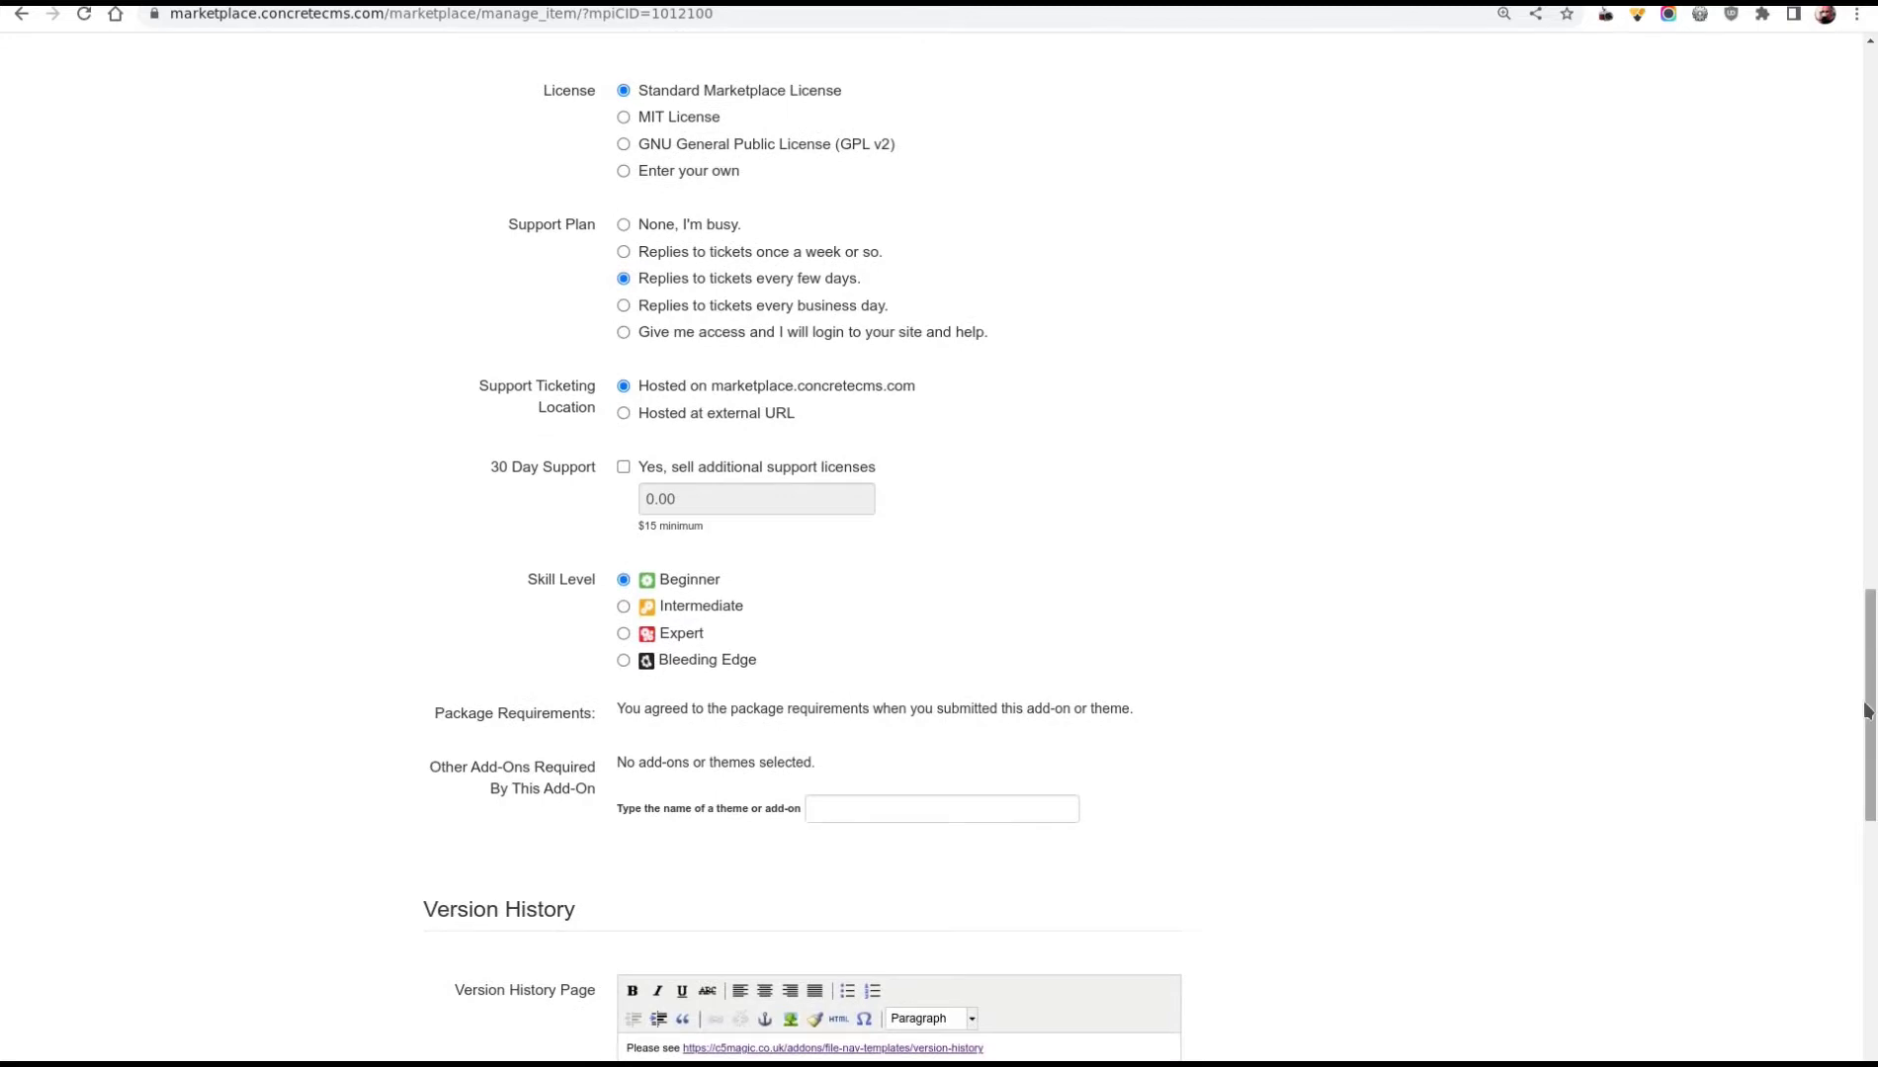
drag(1868, 711, 1700, 294)
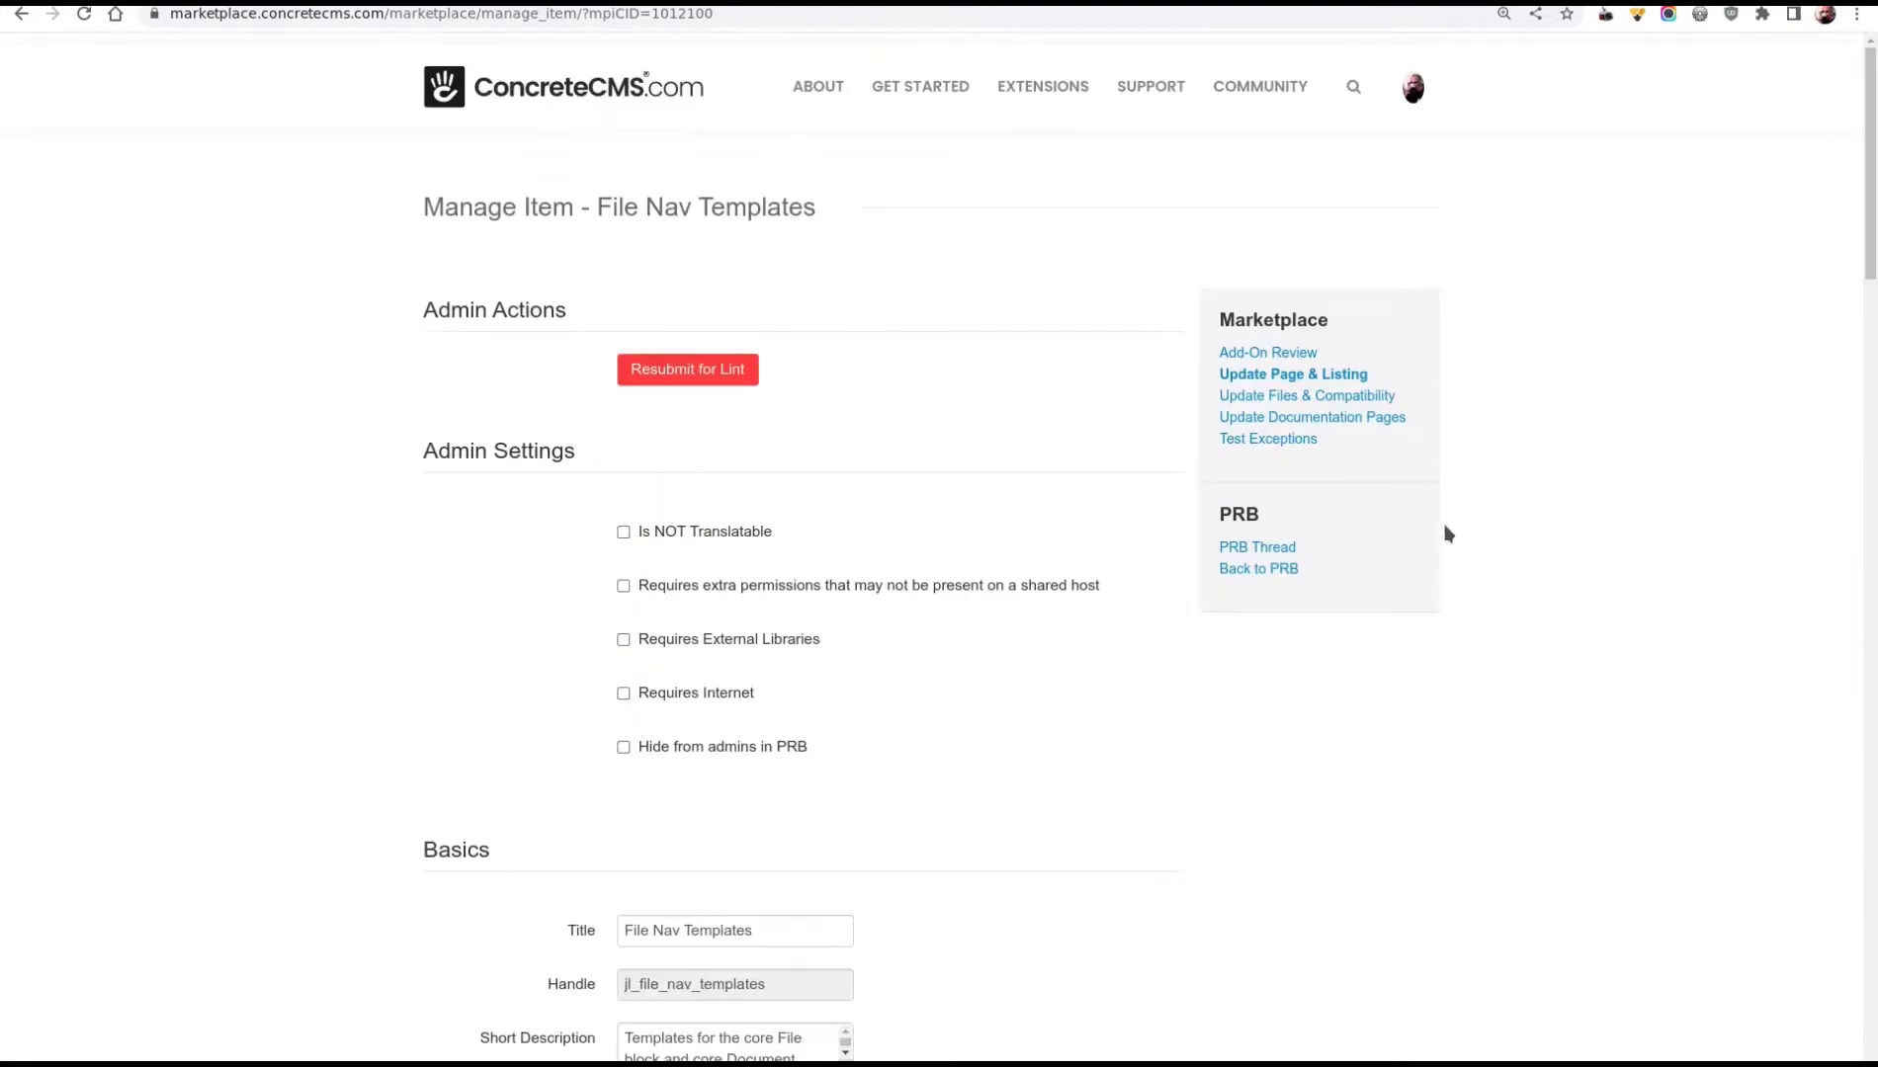
Open Update Files & Compatibility and review version 0.9's mapping to 8.5.4 through 9.1.1
click(1339, 397)
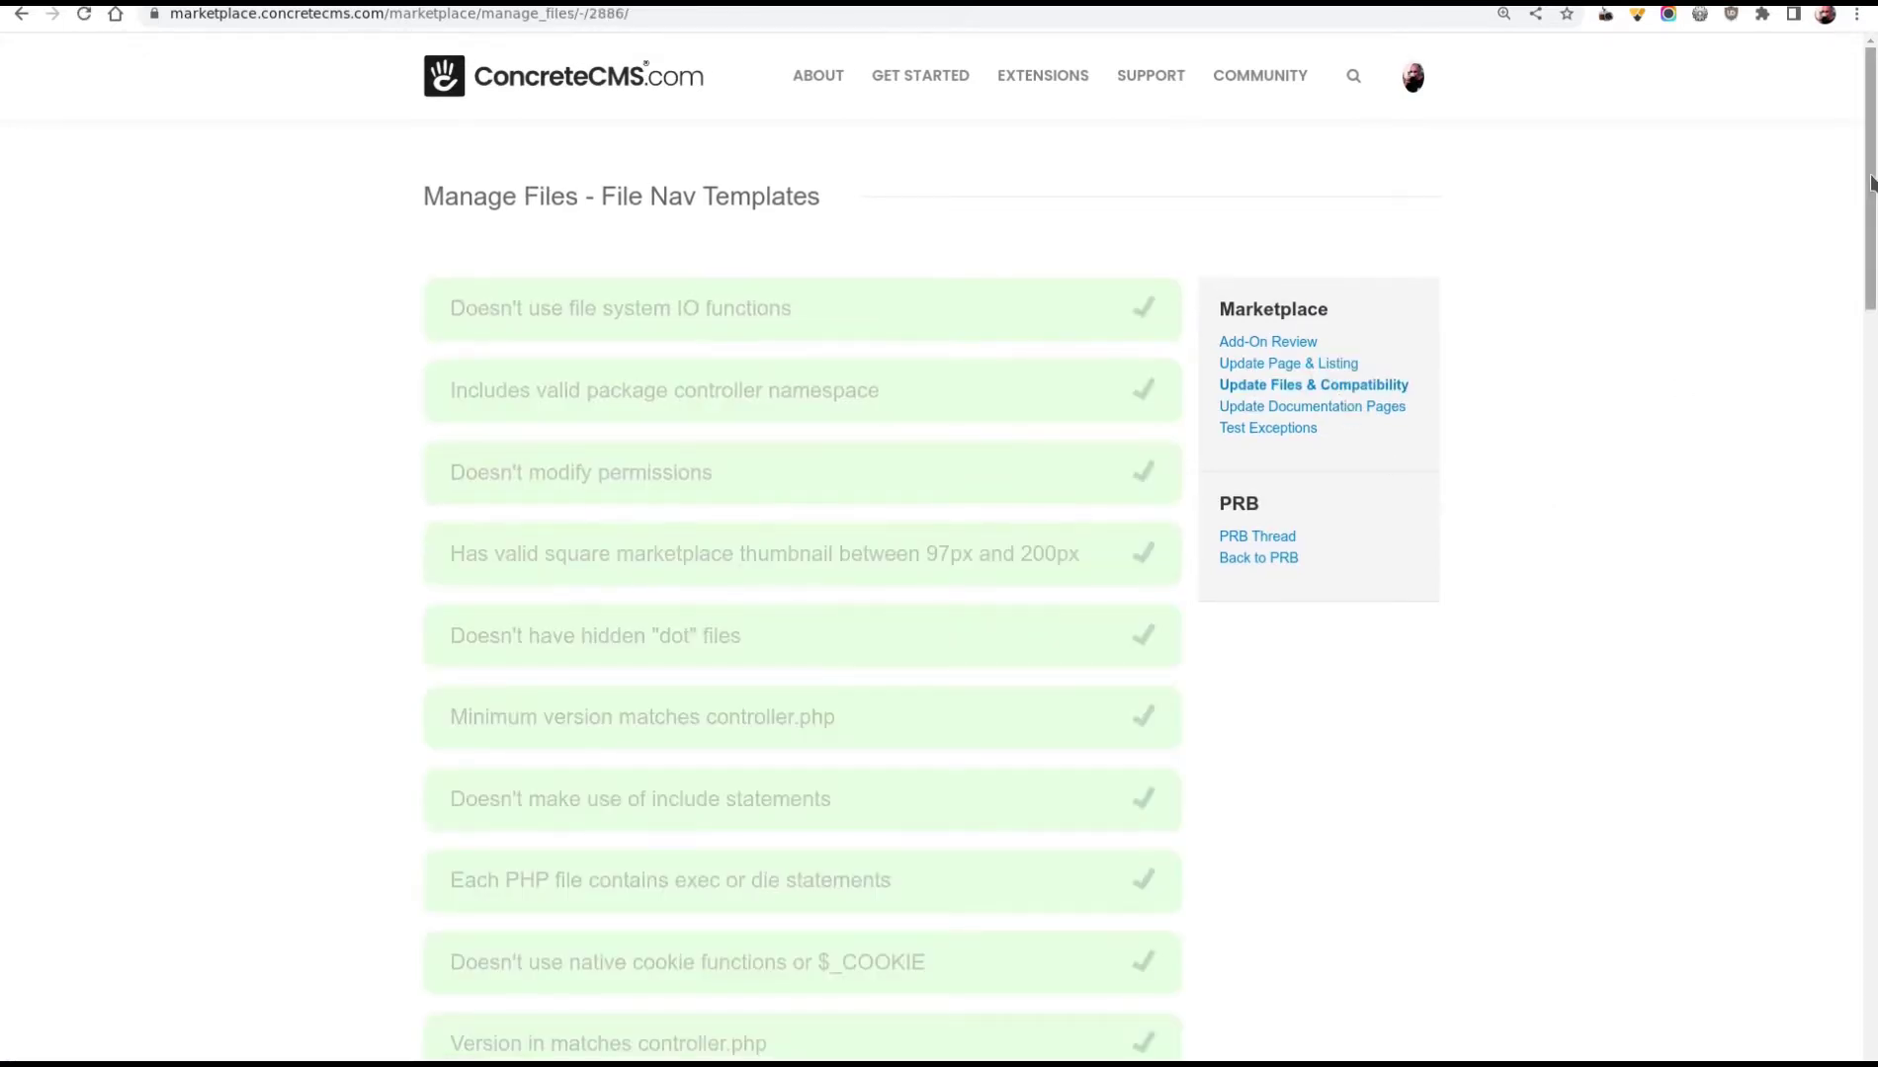
drag(1873, 217, 1856, 507)
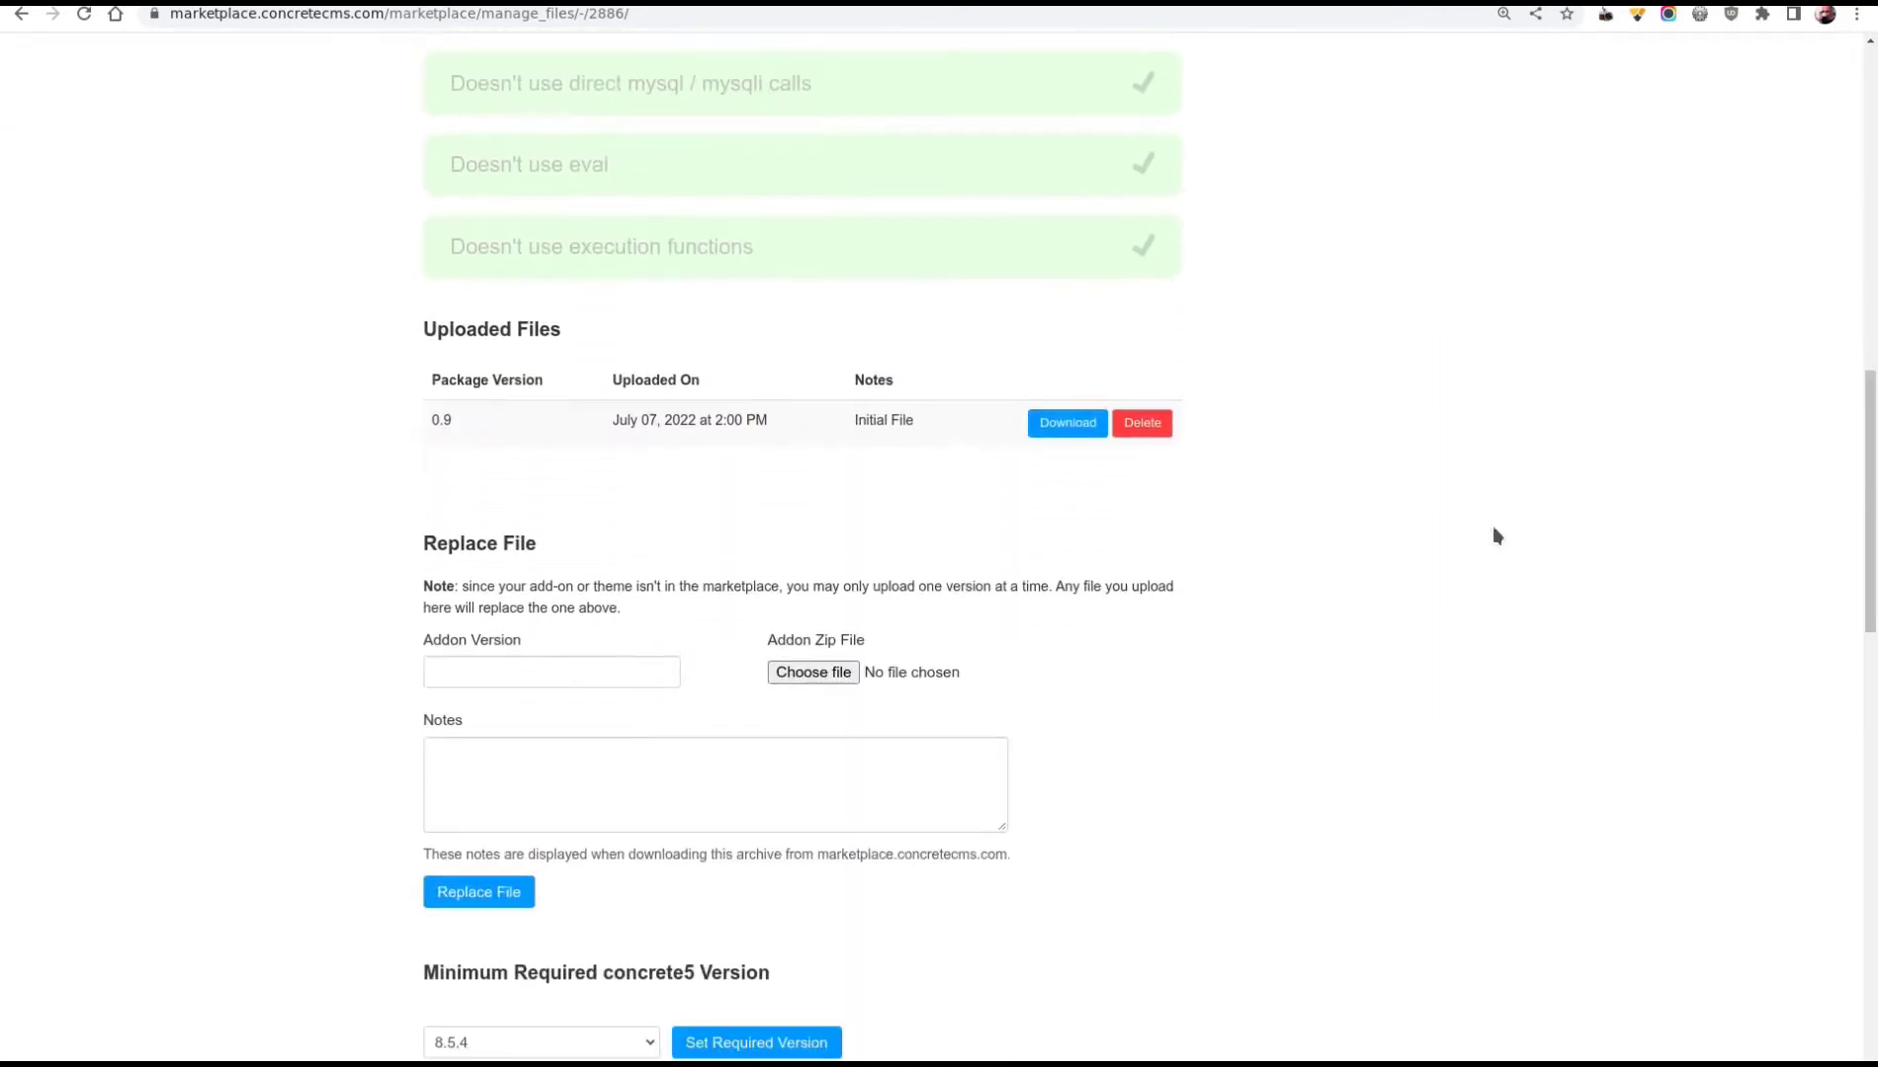
click(460, 671)
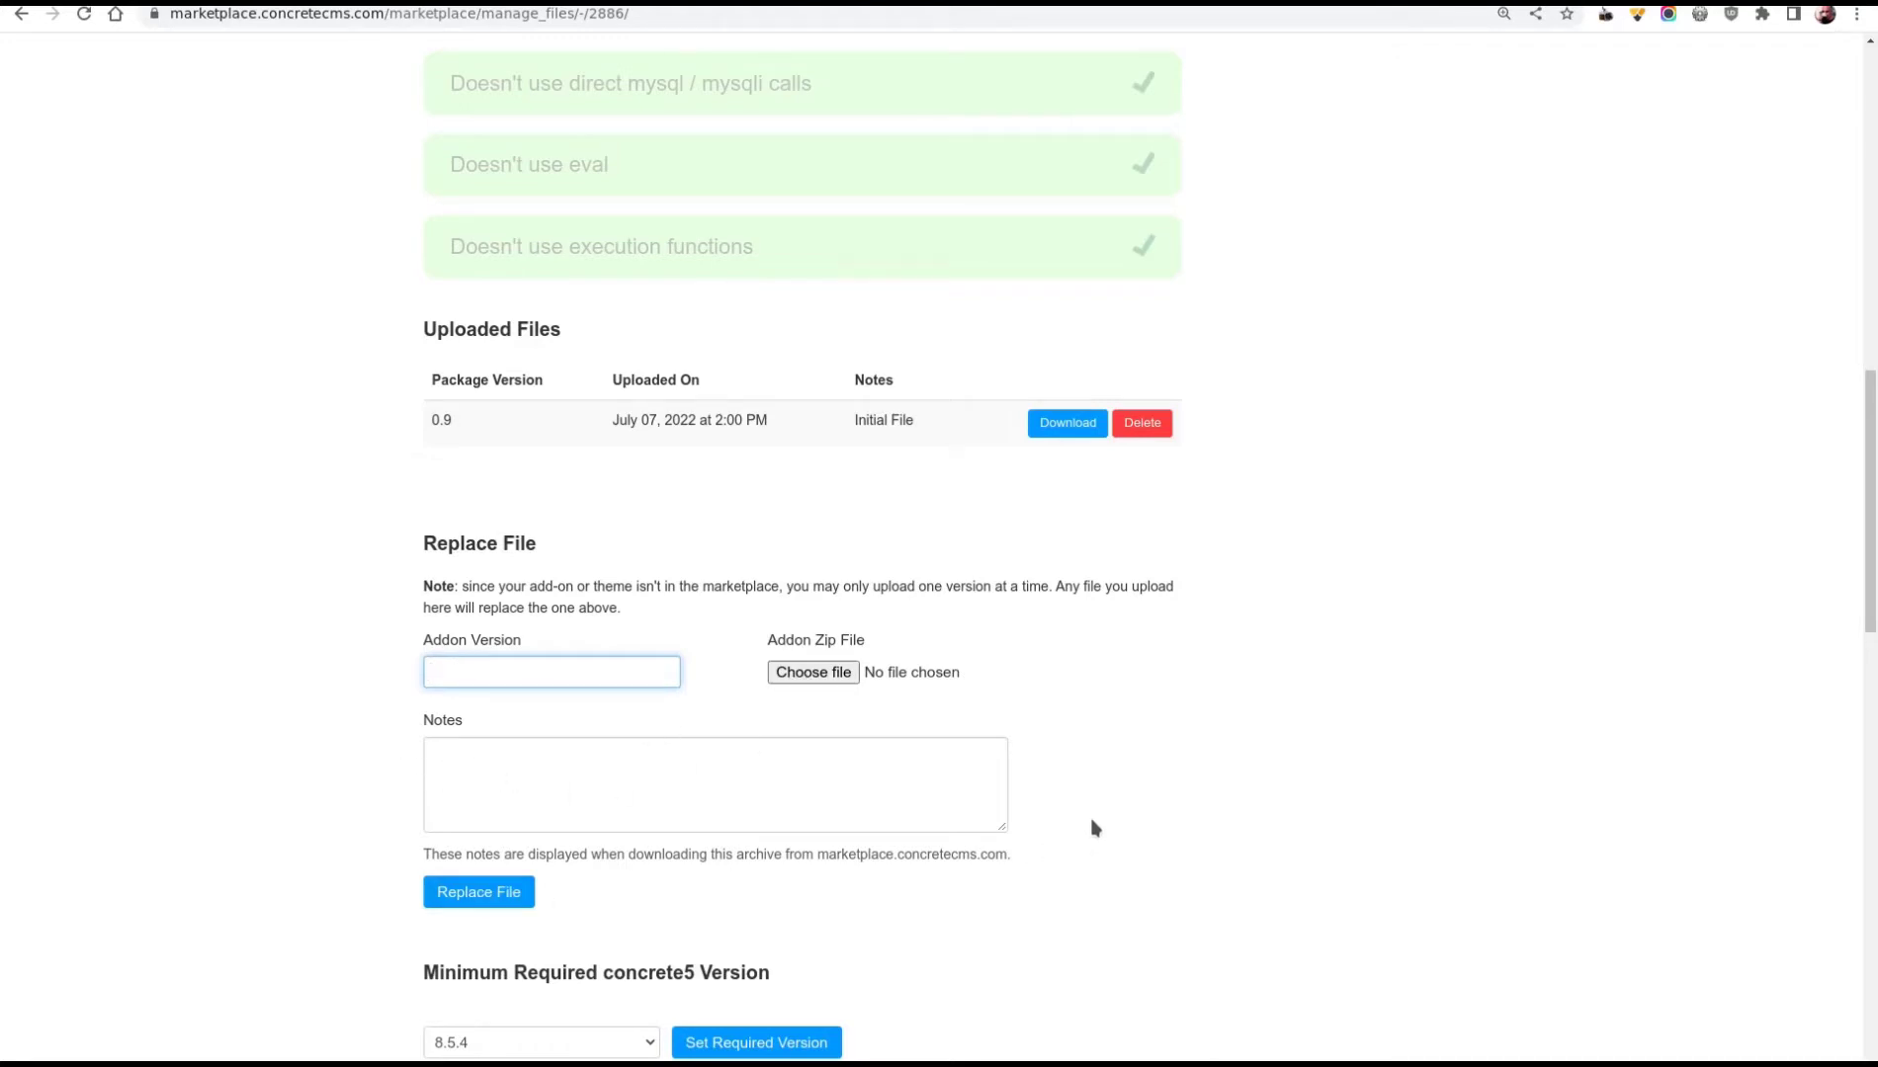
scroll(1094, 824, down, 3)
scroll(1094, 824, down, 5)
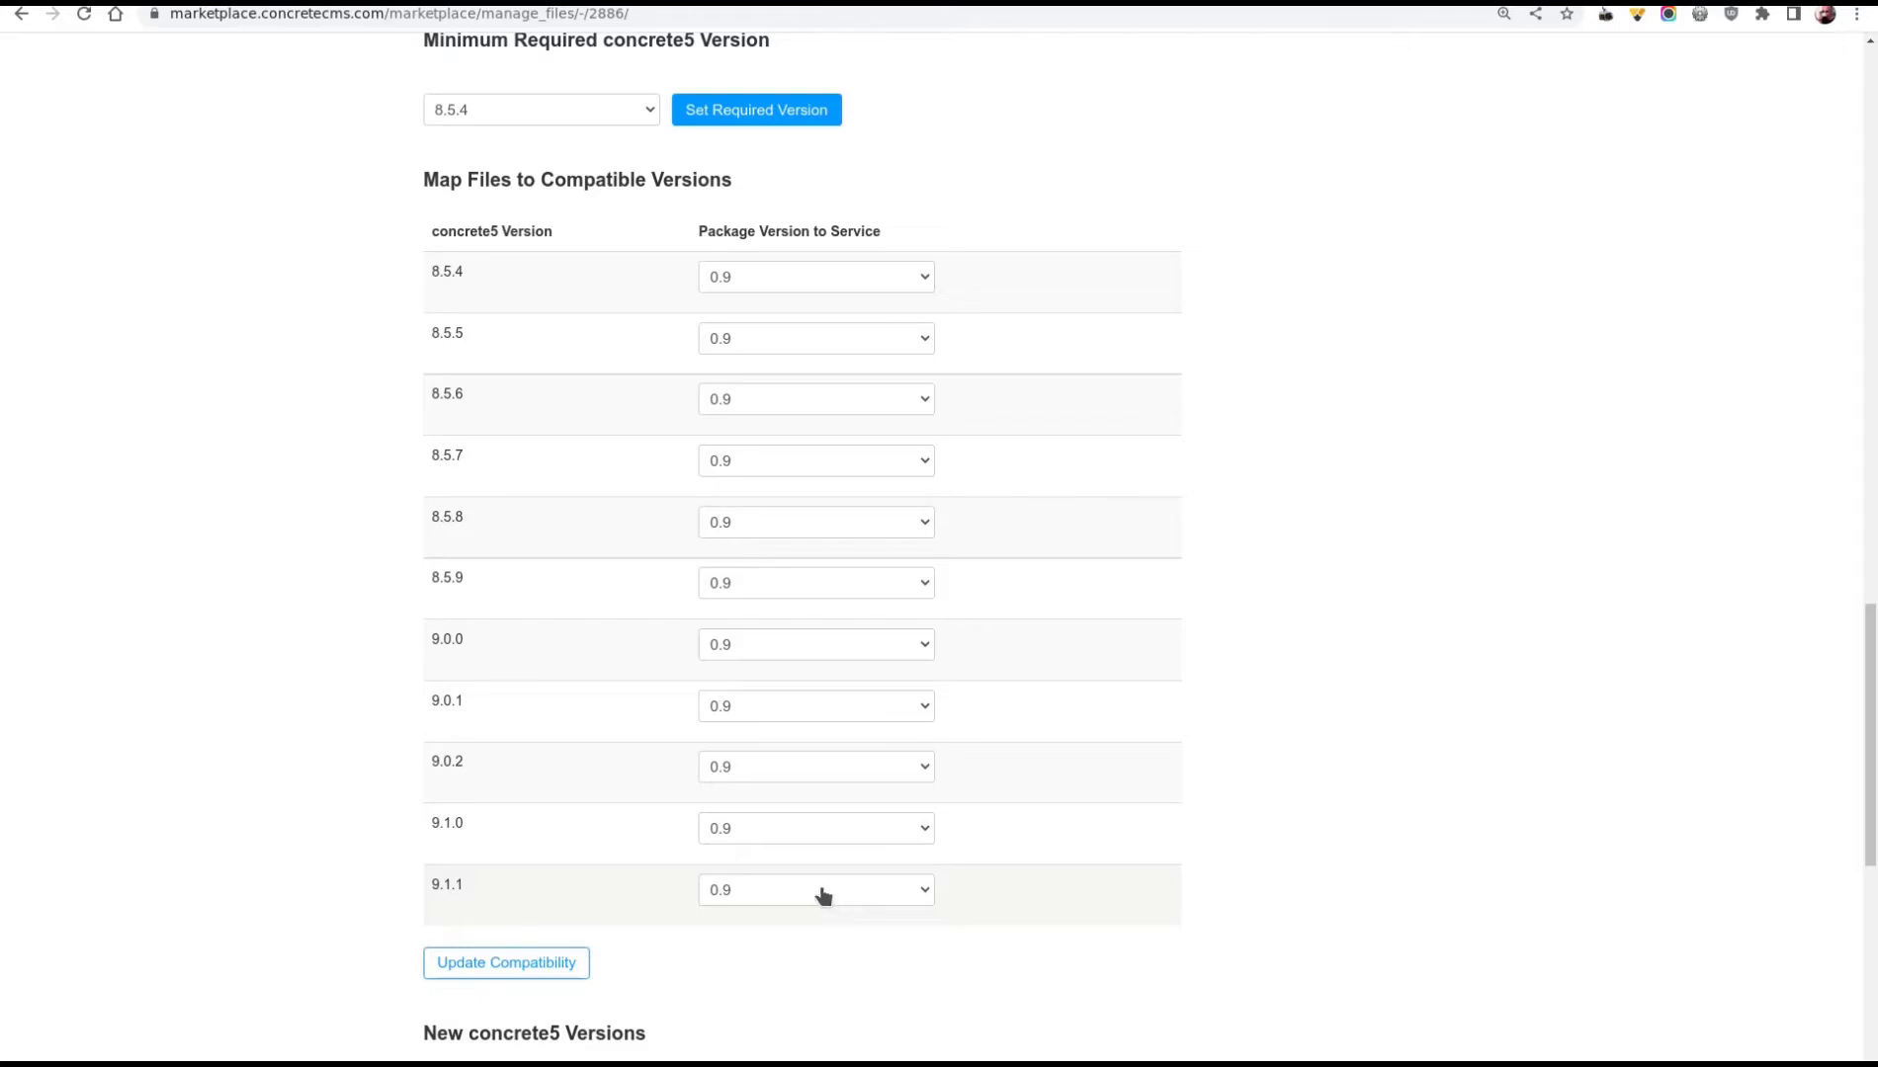
Go back to the pending File Nav Templates review page with its voting criteria and message form
drag(1860, 714, 1860, 156)
click(1268, 342)
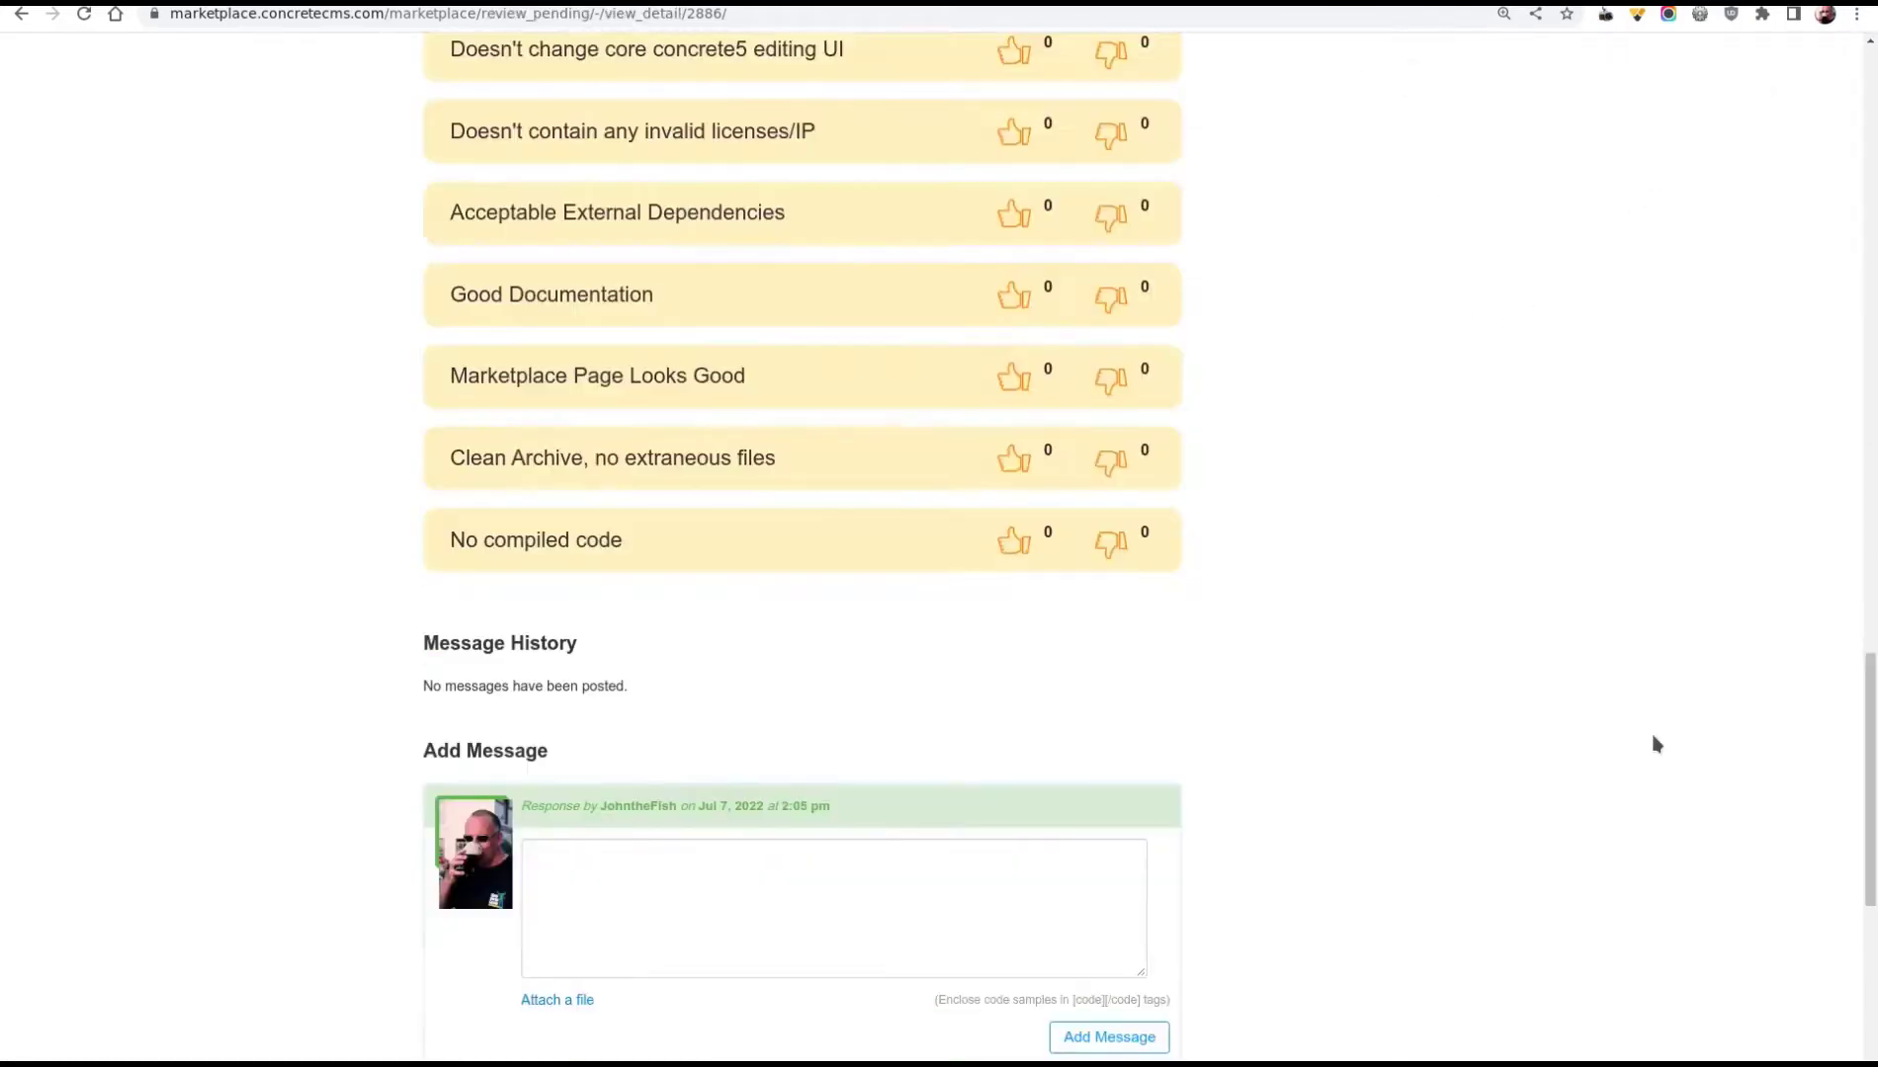